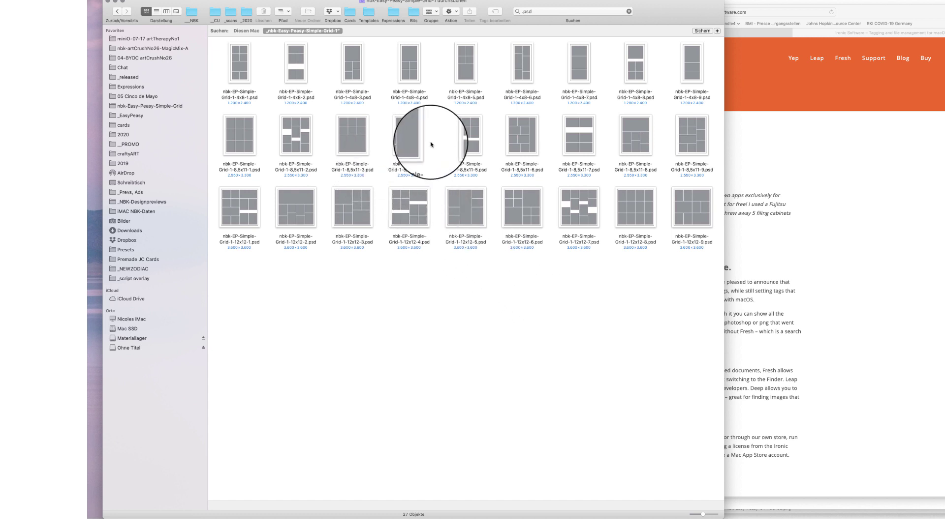
# Step: Open the template nbk-EP-Simple-Grid-1-8,5x11-5.psd in Photoshop and enlarge its document window to show the whole page
pyautogui.click(350, 139)
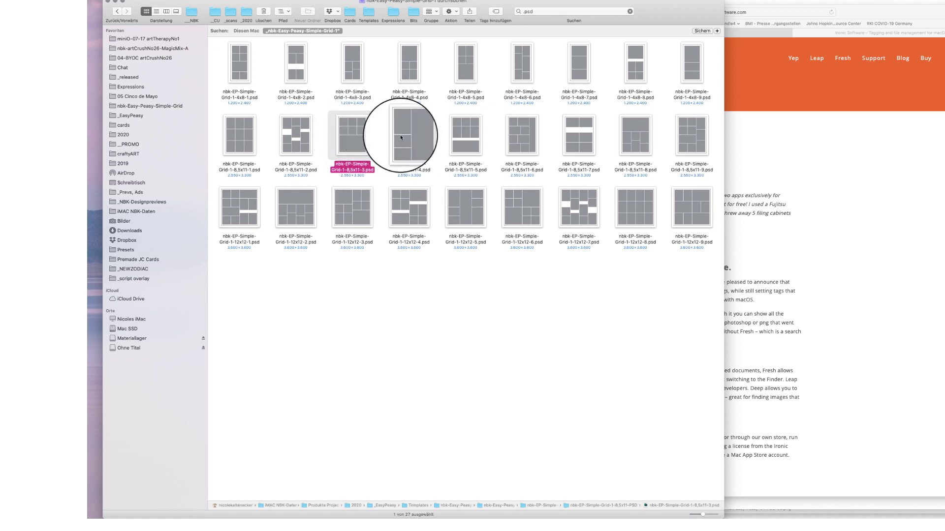
pyautogui.click(466, 137)
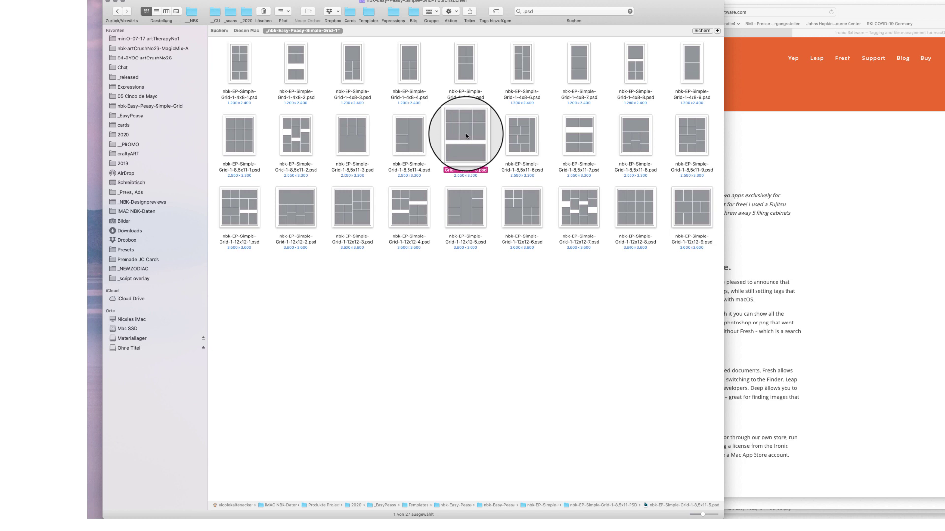
pyautogui.doubleClick(467, 140)
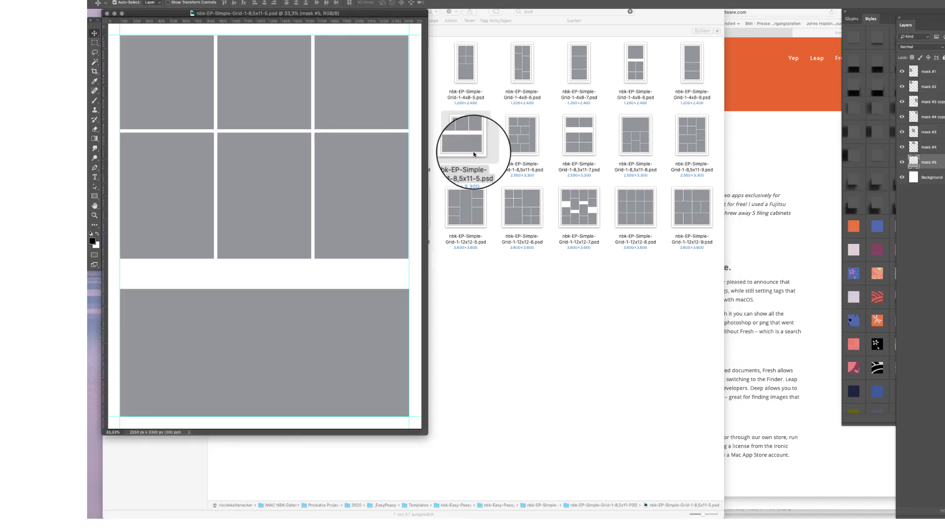
pyautogui.moveTo(426, 434); pyautogui.dragTo(490, 488)
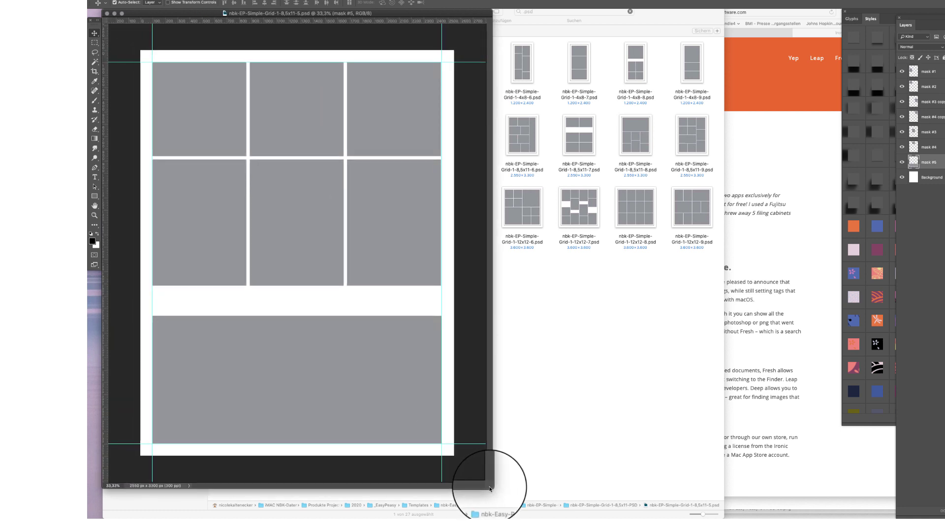
# Step: Switch to Safari and load the NBK Design store page on the-lilypad.com in a new window, moved up the screen
pyautogui.moveTo(654, 514)
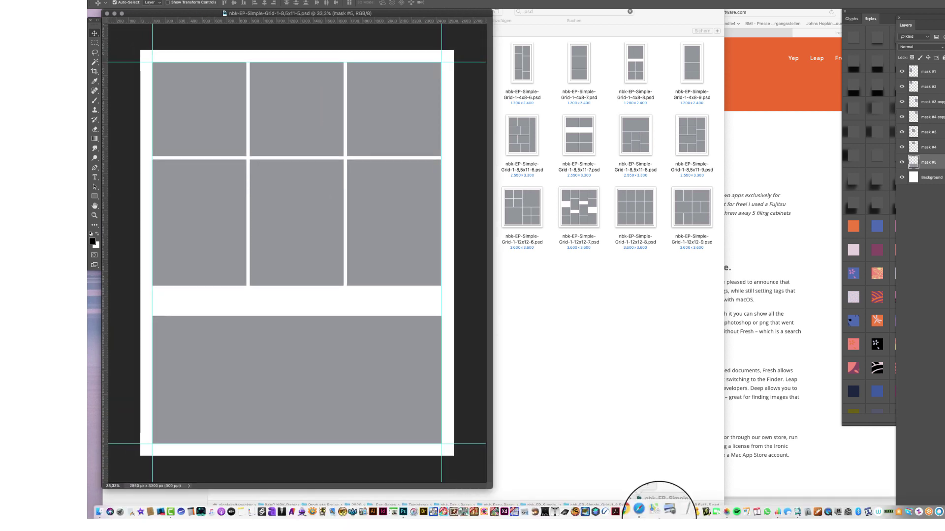
pyautogui.click(642, 510)
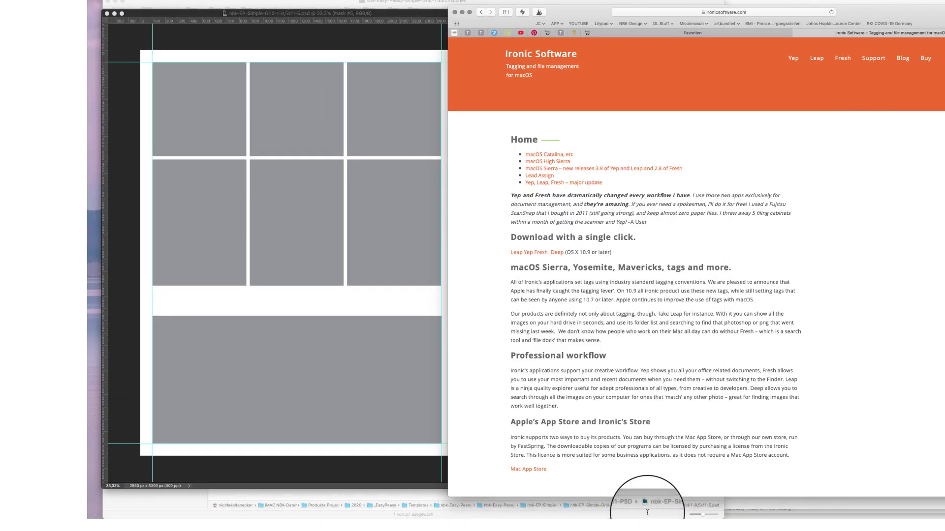
pyautogui.press('super+n')
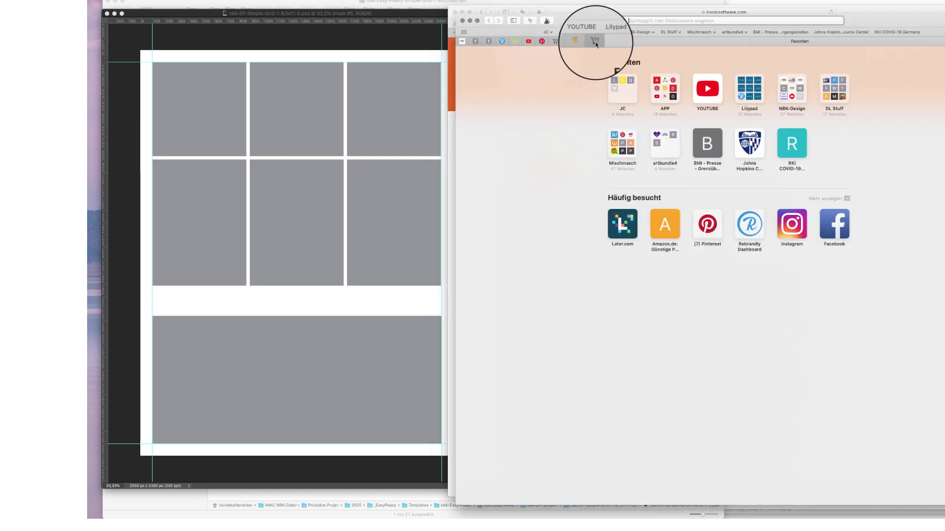
pyautogui.click(595, 42)
pyautogui.moveTo(884, 20); pyautogui.dragTo(895, 2)
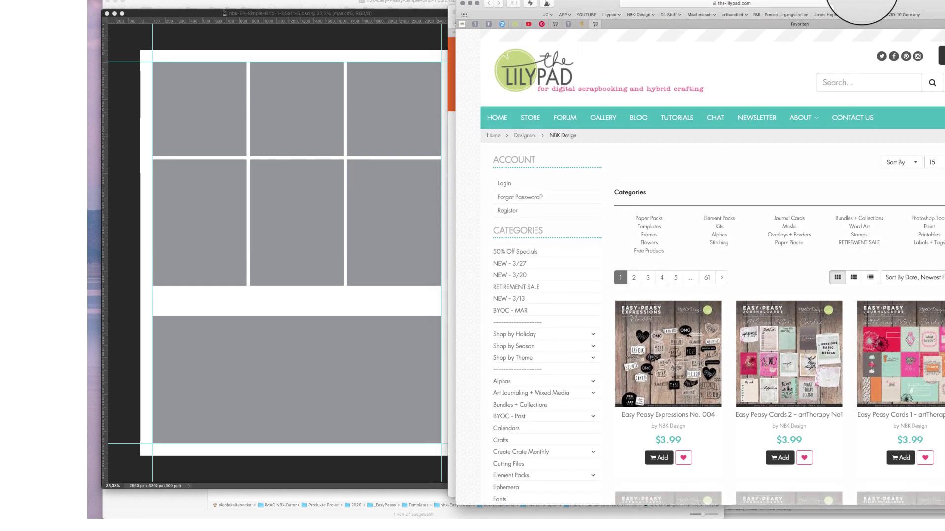
# Step: Find the Easy Peasy Templates {Simple Grid No1} product among the NBK Design listings and open its page
pyautogui.scroll(-10, 940, 140)
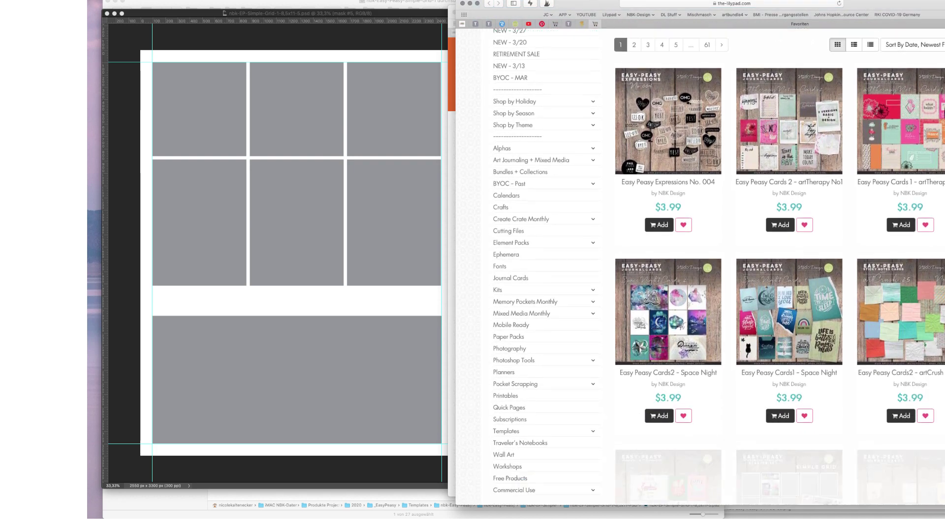
pyautogui.scroll(-4, 938, 140)
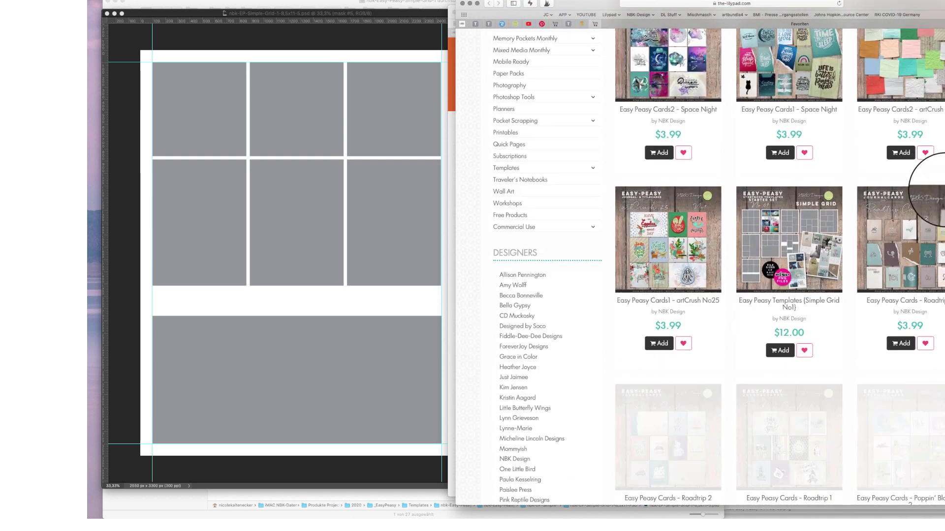
pyautogui.click(813, 223)
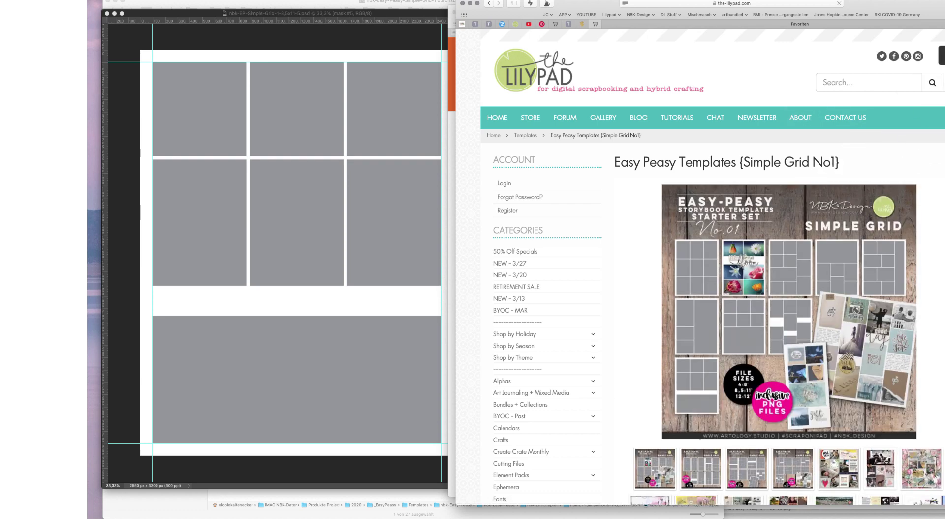
# Step: Try to view enlarged previews from the Simple Grid No1 product gallery, and close the image viewer
pyautogui.scroll(-3, 823, 209)
pyautogui.scroll(-3, 837, 246)
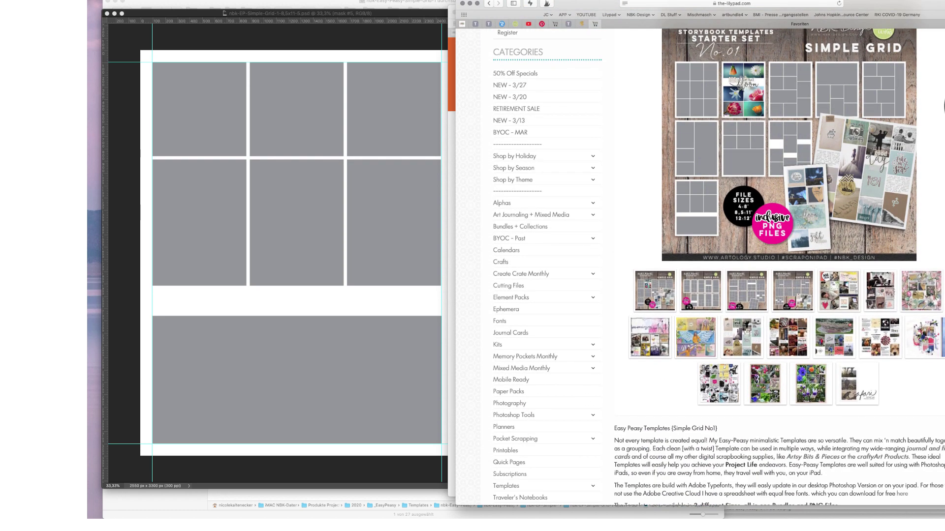
pyautogui.click(843, 286)
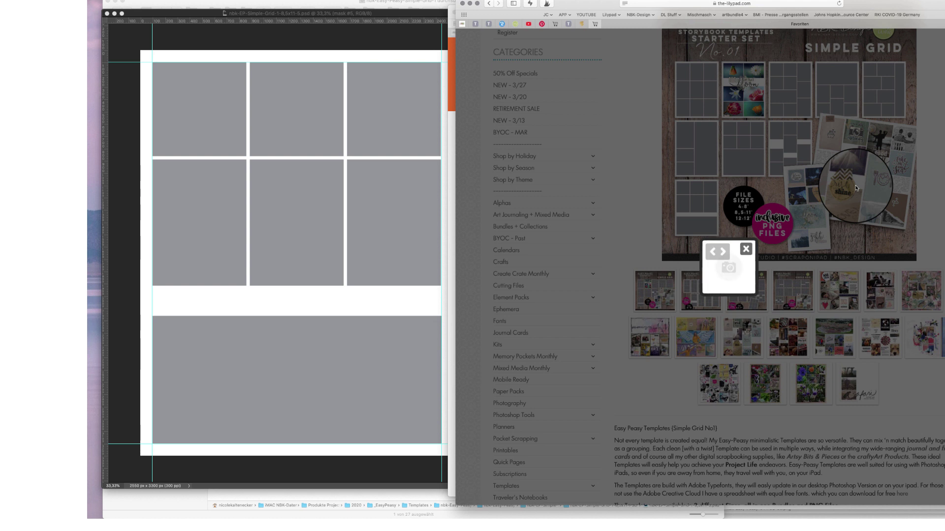
pyautogui.click(723, 252)
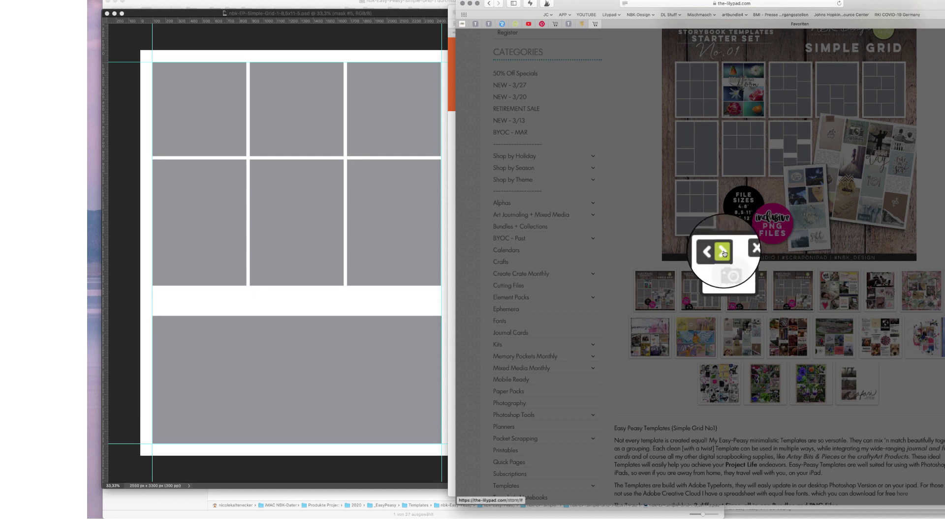
pyautogui.click(755, 248)
pyautogui.click(824, 285)
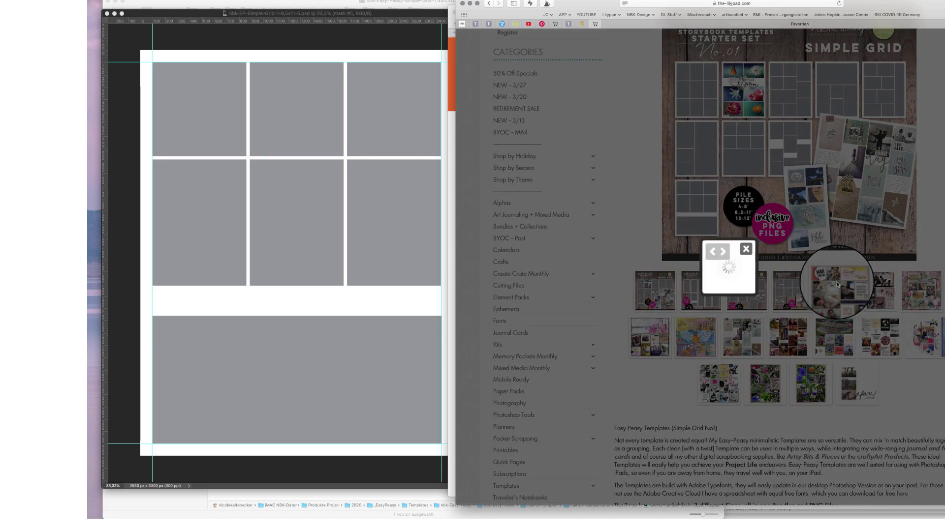
pyautogui.click(746, 249)
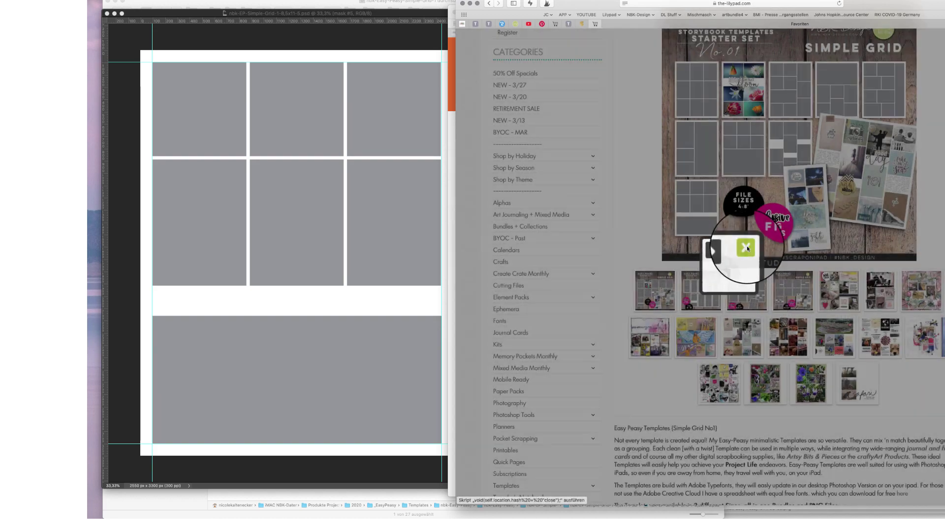
pyautogui.click(695, 294)
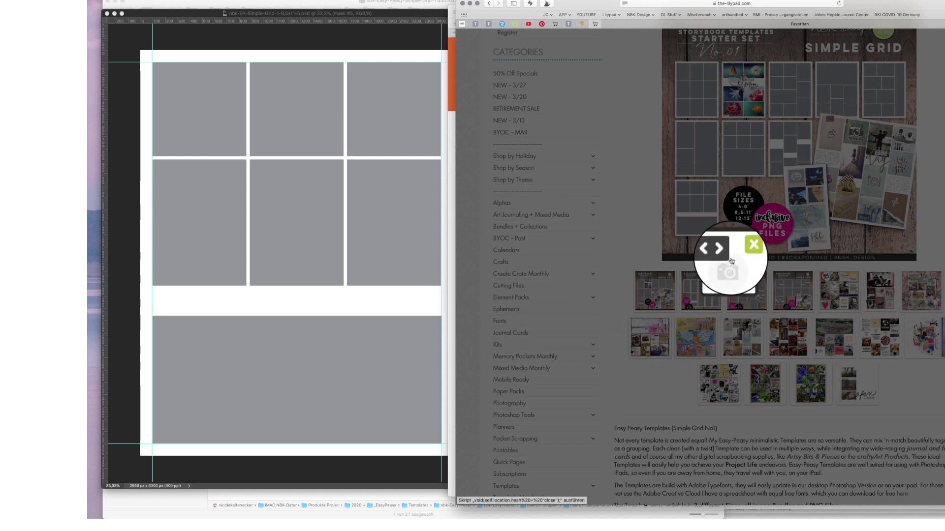
pyautogui.click(732, 260)
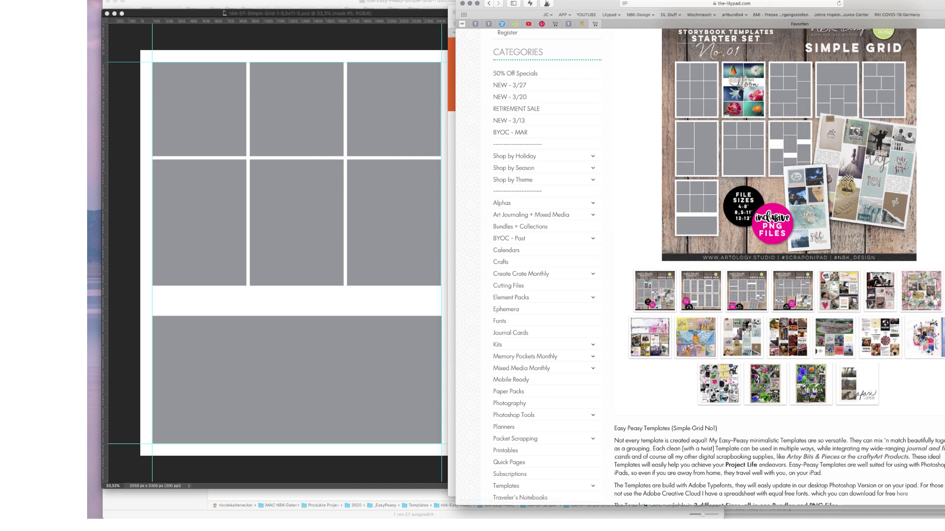
# Step: Examine the product description and the purchase options for the PSD and PNG template packs
pyautogui.scroll(1, 788, 266)
pyautogui.scroll(-10, 934, 236)
pyautogui.scroll(2, 934, 236)
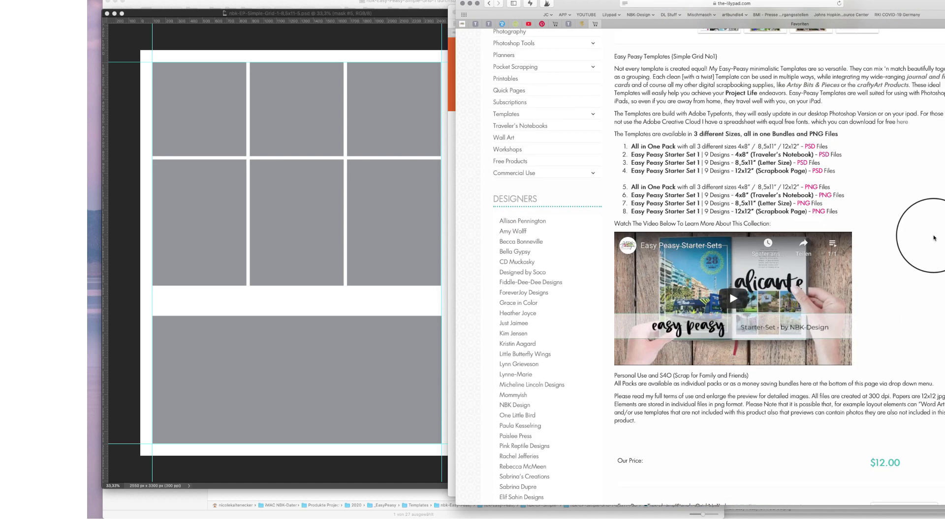
pyautogui.scroll(3, 934, 237)
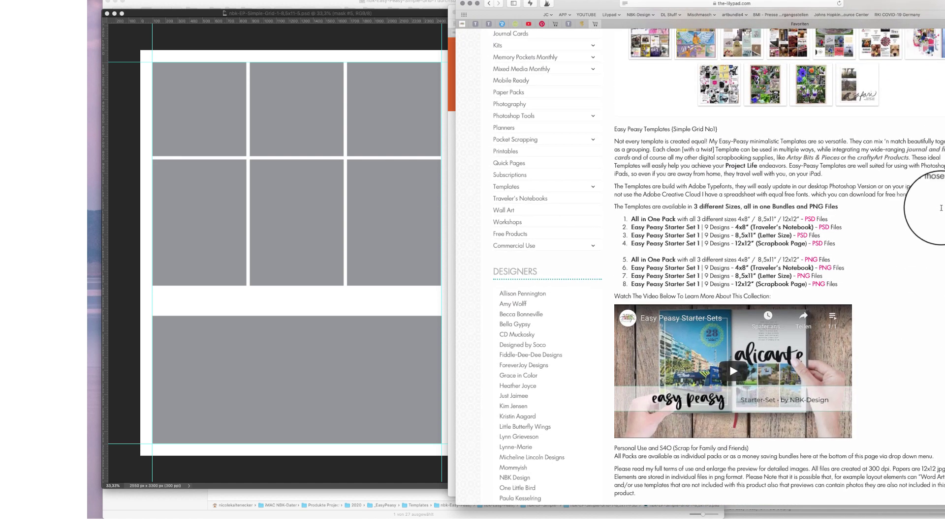
pyautogui.scroll(-6, 935, 236)
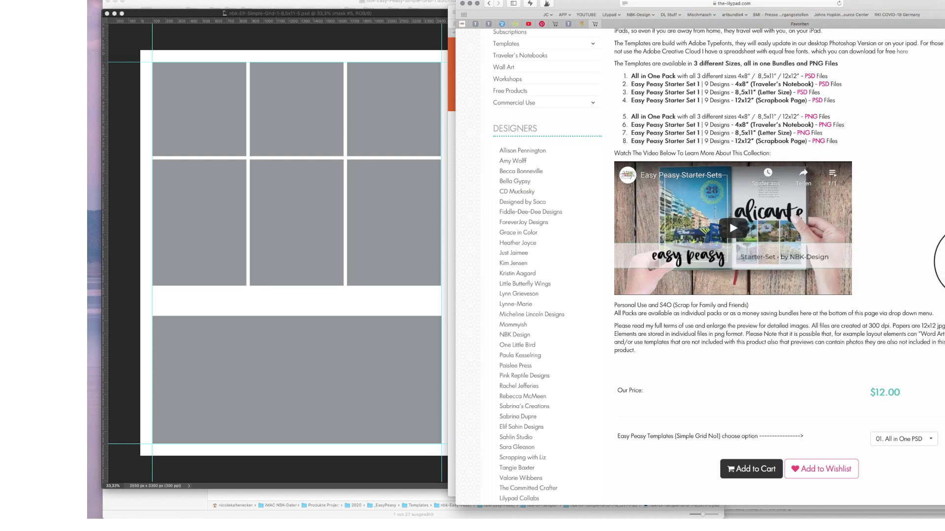
pyautogui.click(904, 439)
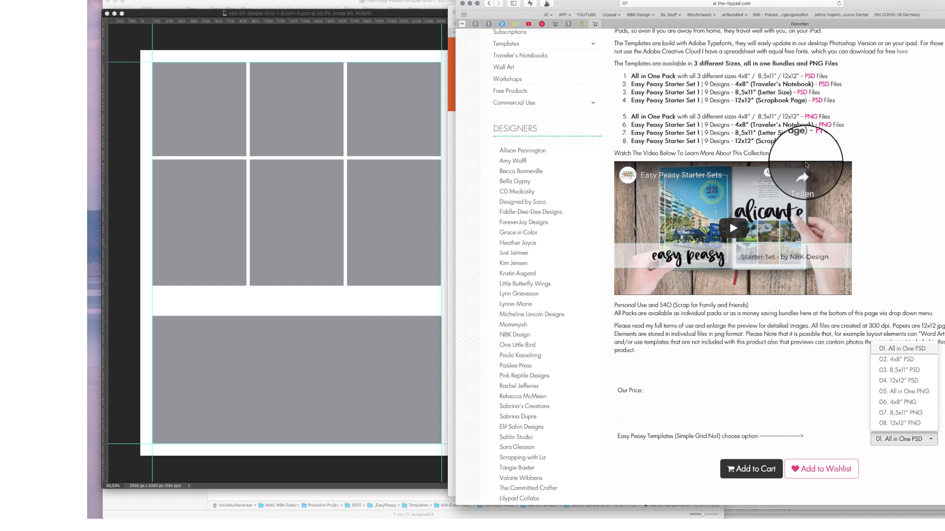
pyautogui.click(743, 371)
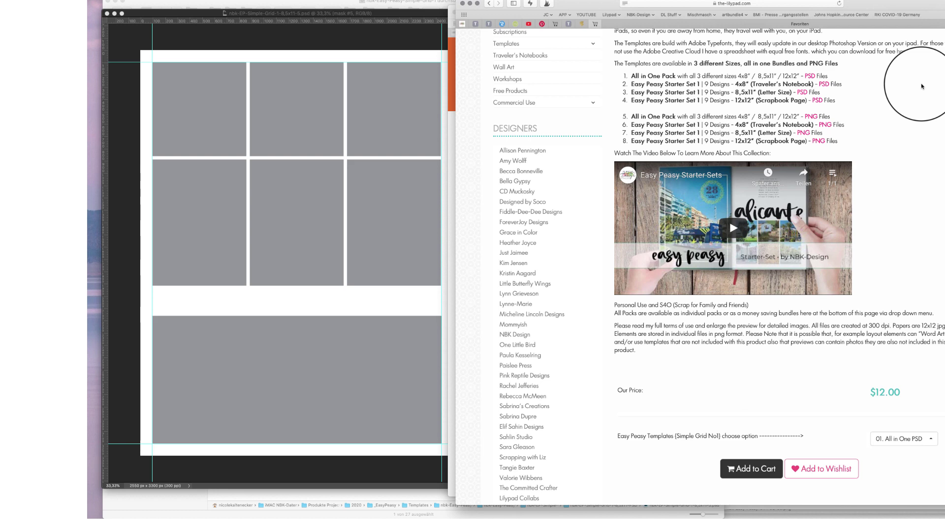
# Step: Switch to the App Store, show the Deep app's page and shift the window so its details are readable
pyautogui.click(407, 36)
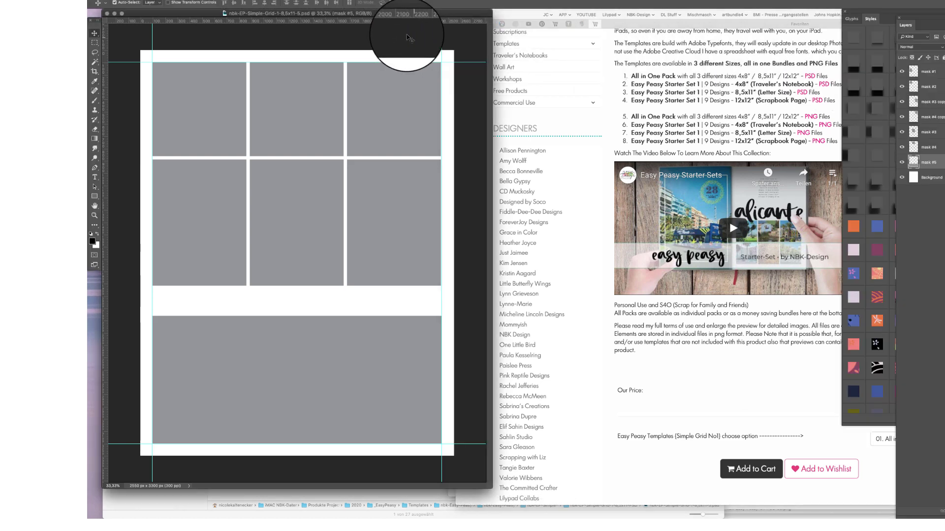
pyautogui.moveTo(588, 512)
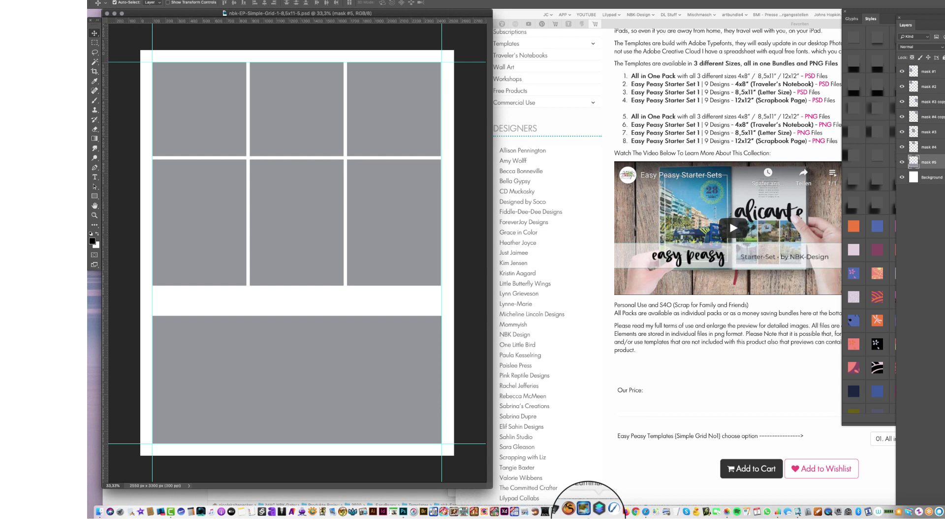
pyautogui.click(797, 512)
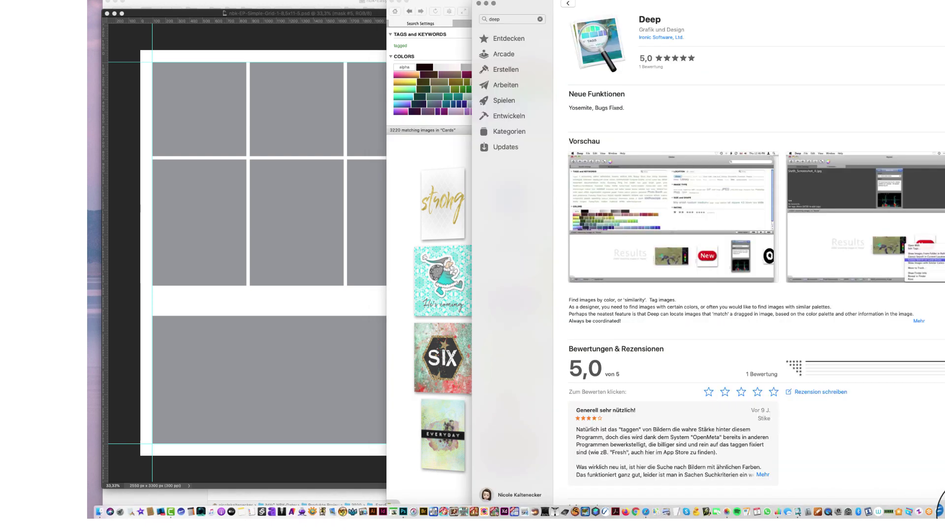
pyautogui.click(940, 505)
pyautogui.moveTo(711, 4); pyautogui.dragTo(671, 4)
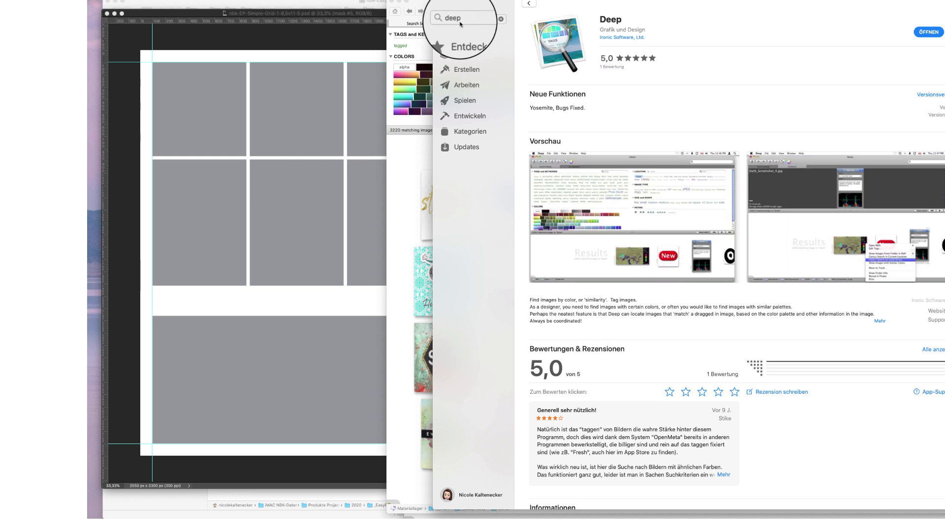
pyautogui.moveTo(805, 5); pyautogui.dragTo(820, 8)
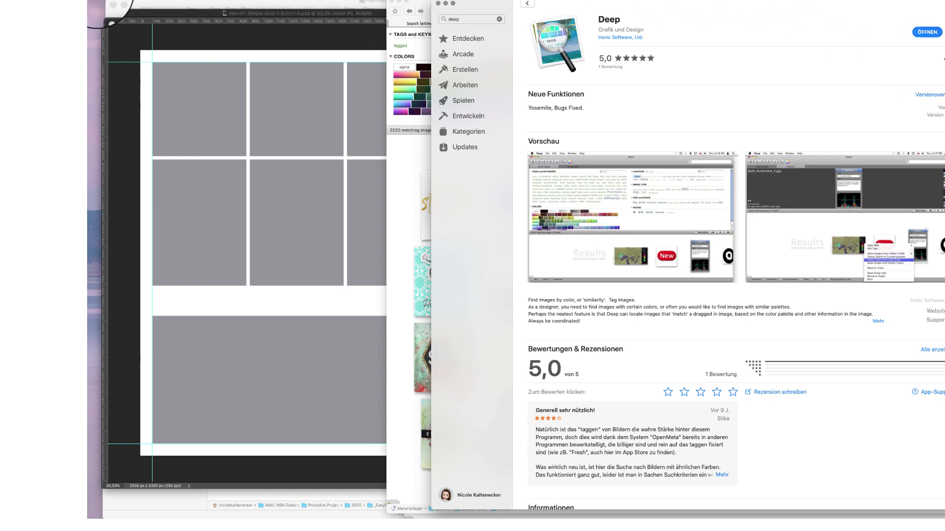
# Step: Check the Mac's operating system version in its system overview, and close that window
pyautogui.click(105, 3)
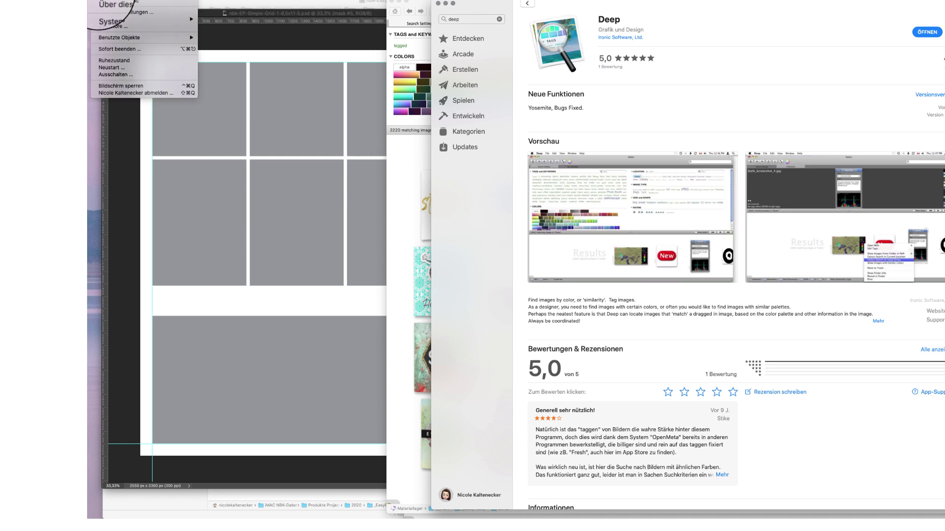
pyautogui.click(101, 2)
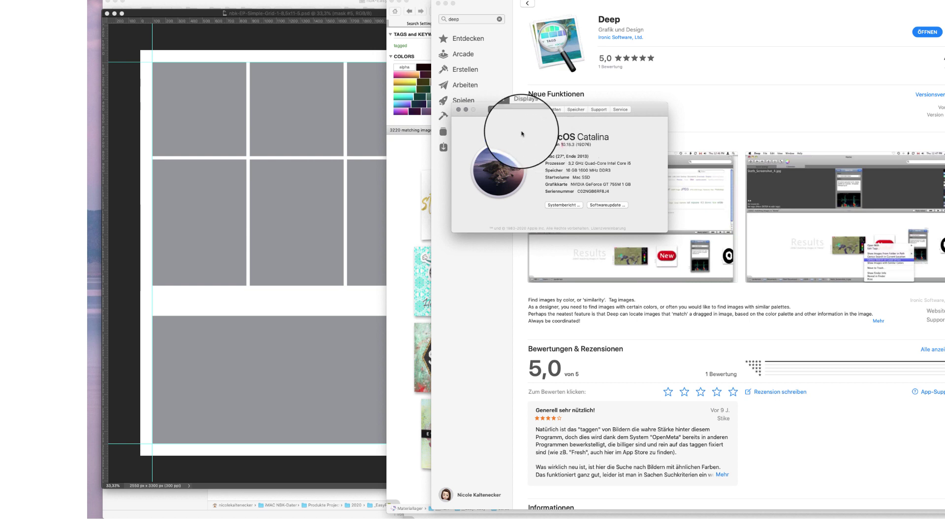
pyautogui.click(460, 112)
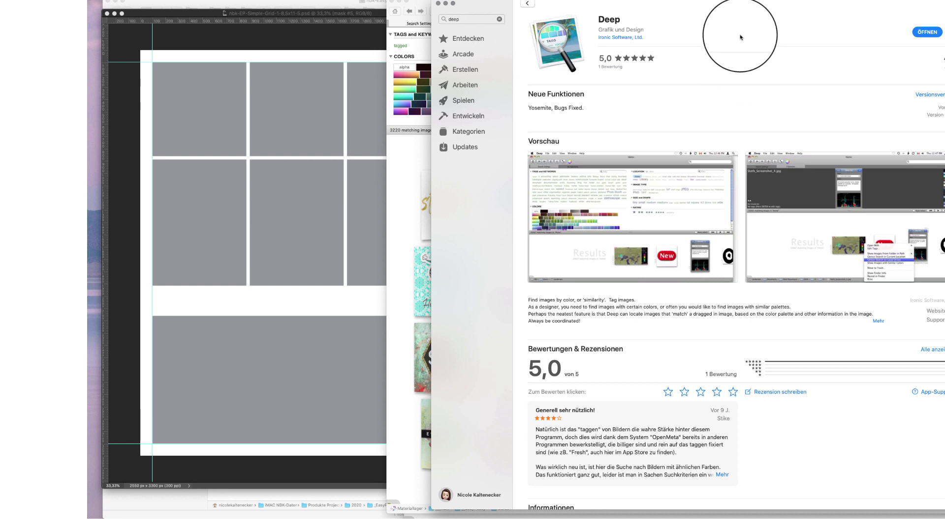
# Step: Quit the App Store and browse the images in the Cards location in Deep
pyautogui.press('super+q')
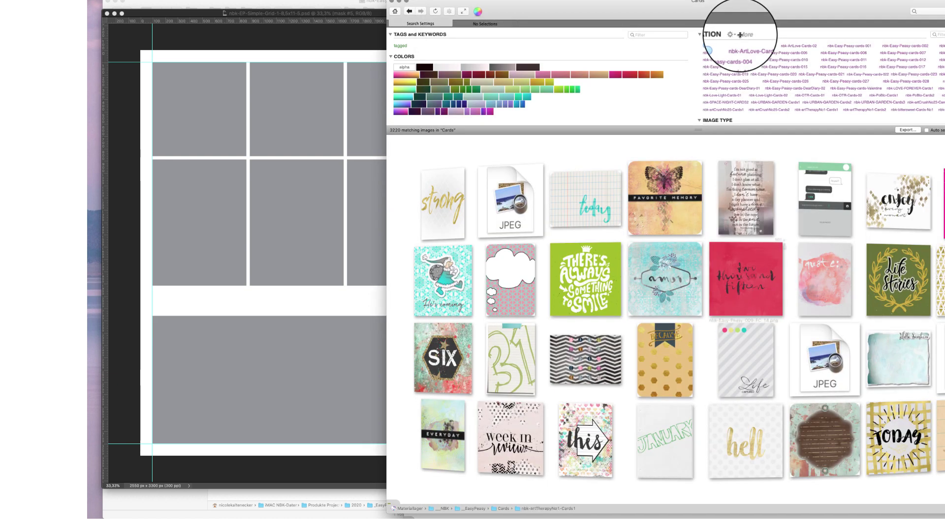
pyautogui.click(712, 45)
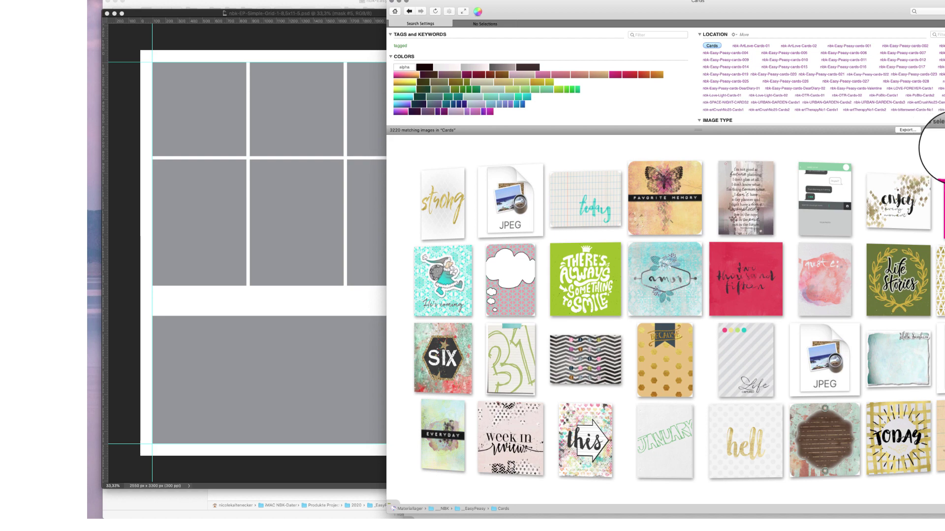
pyautogui.hscroll(10, 935, 150)
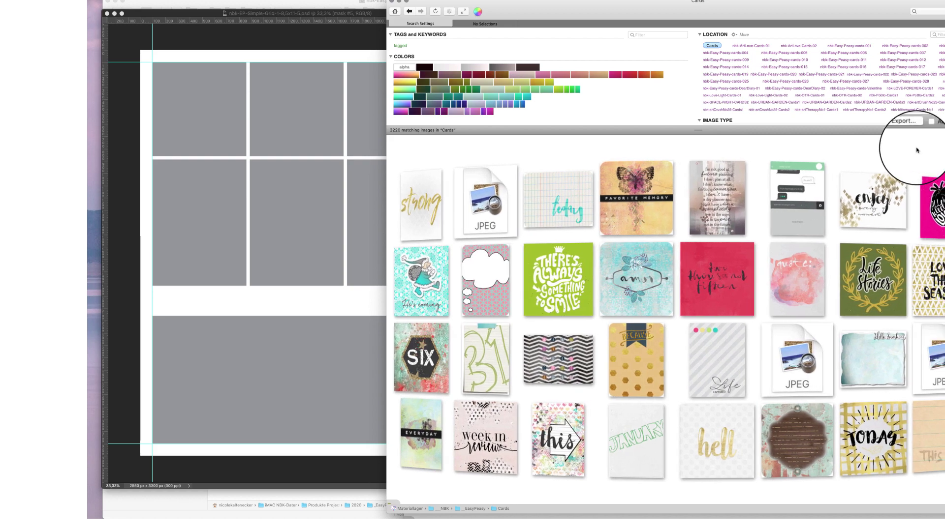
pyautogui.hscroll(10, 453, 166)
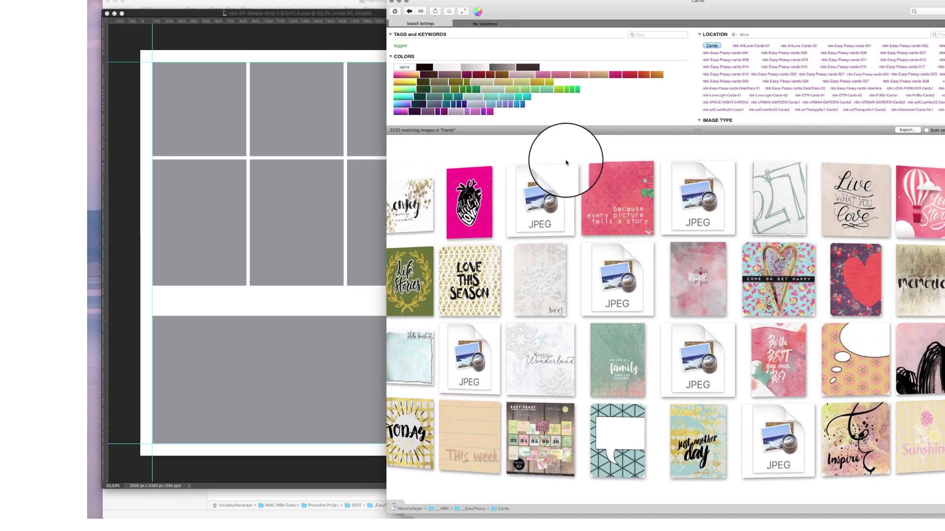
# Step: Filter the Cards images by a magenta-pink color and browse the matching cards
pyautogui.hscroll(10, 726, 159)
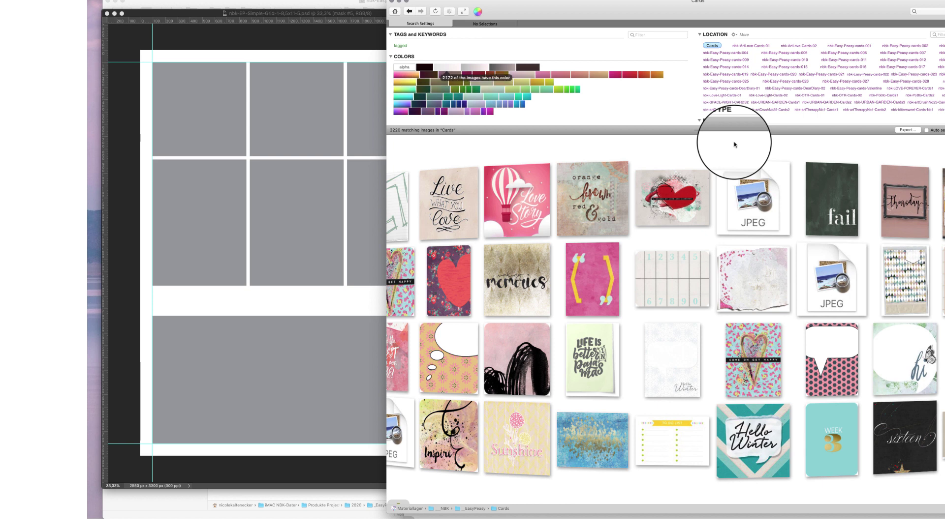
pyautogui.click(615, 77)
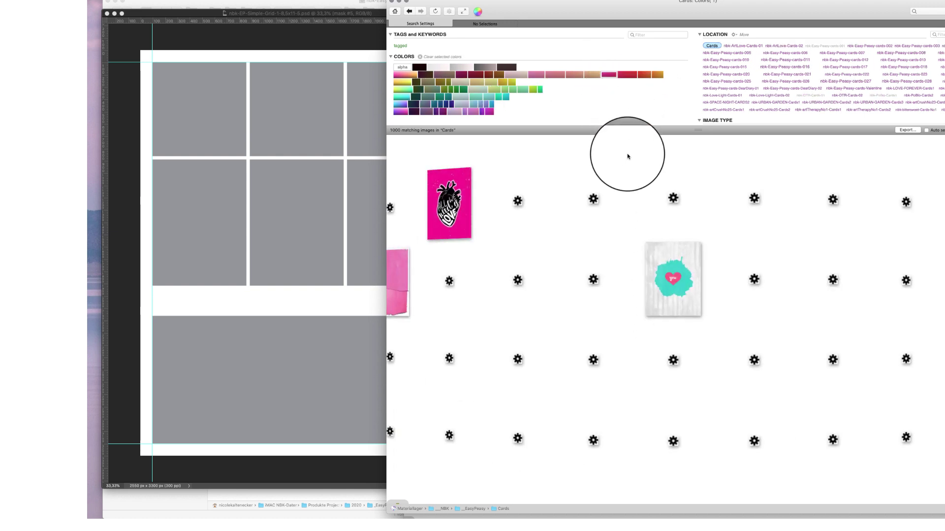
pyautogui.moveTo(608, 75)
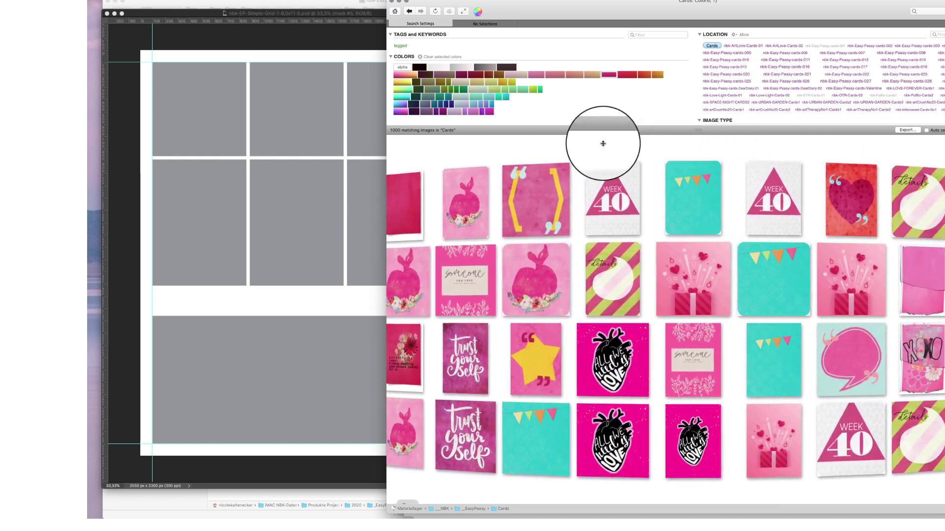
pyautogui.hscroll(5, 937, 157)
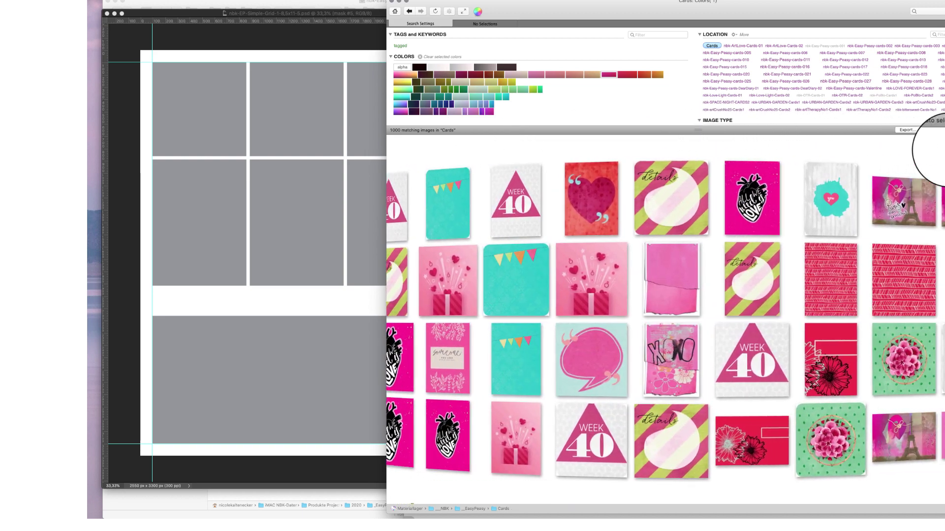
pyautogui.hscroll(5, 938, 158)
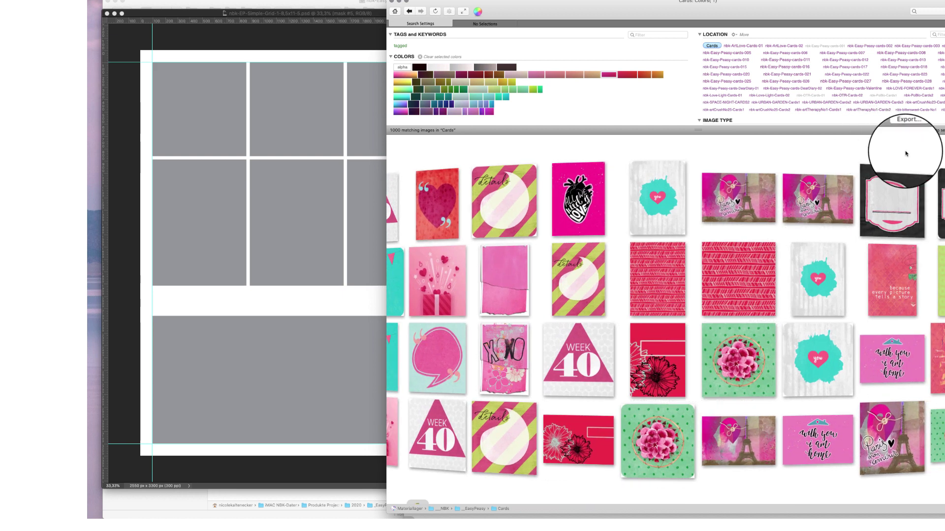
pyautogui.hscroll(3, 684, 143)
pyautogui.hscroll(5, 684, 144)
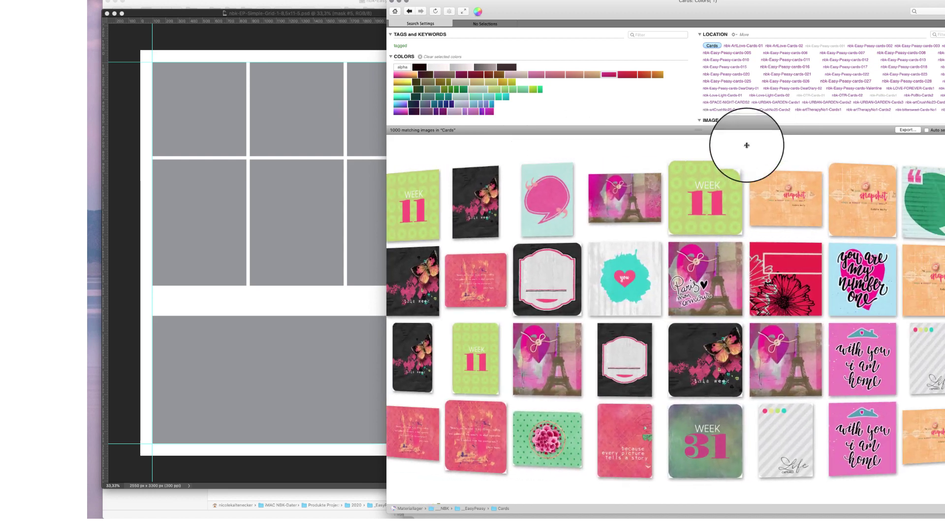
# Step: Go back through the pink cards to the start of the results and clear the color filter
pyautogui.hscroll(-8, 871, 138)
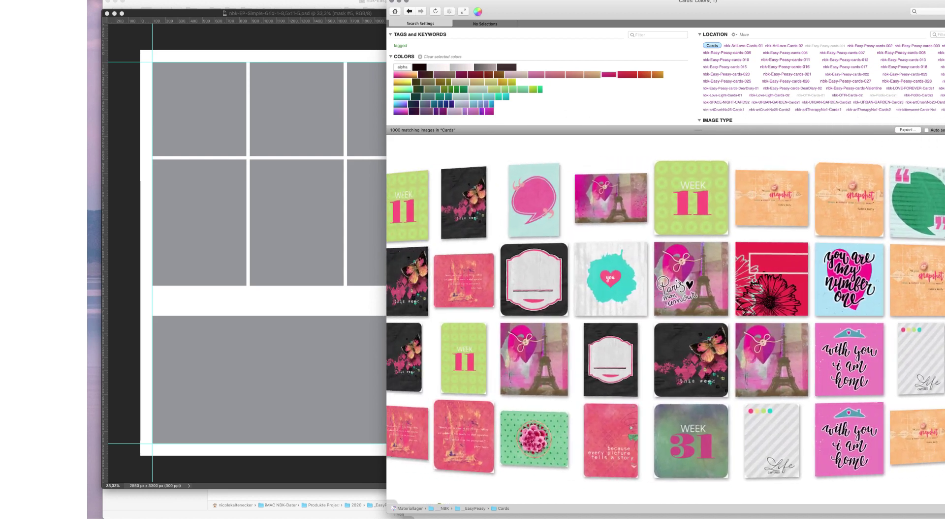
pyautogui.hscroll(-8, 938, 156)
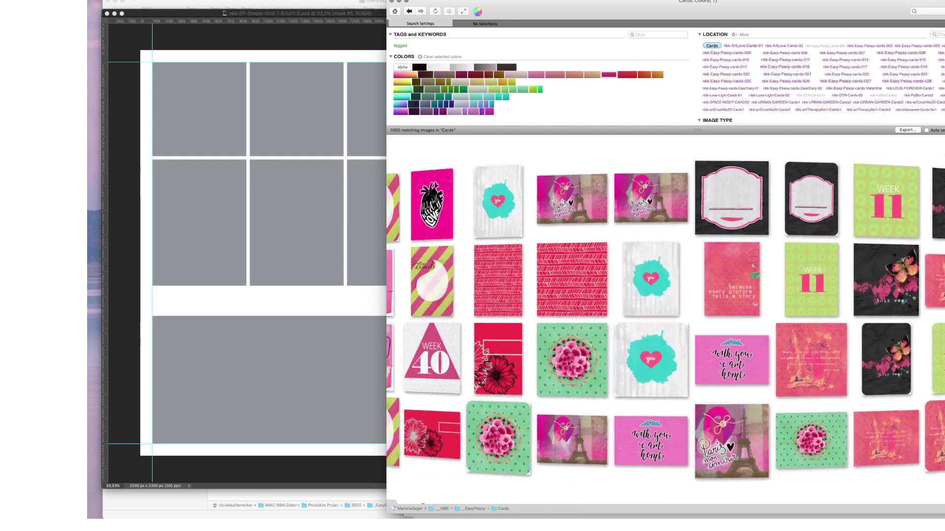
pyautogui.hscroll(-5, 660, 152)
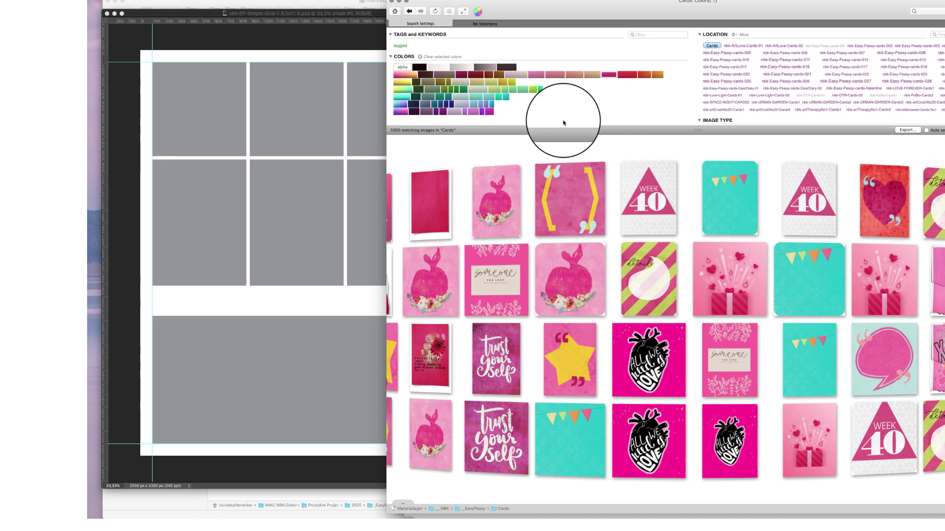
pyautogui.click(621, 156)
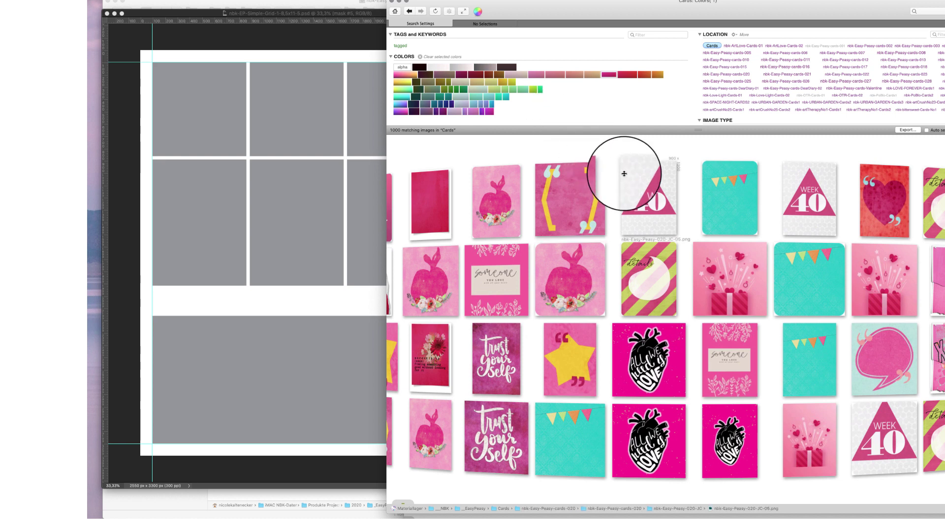
pyautogui.hscroll(-5, 545, 154)
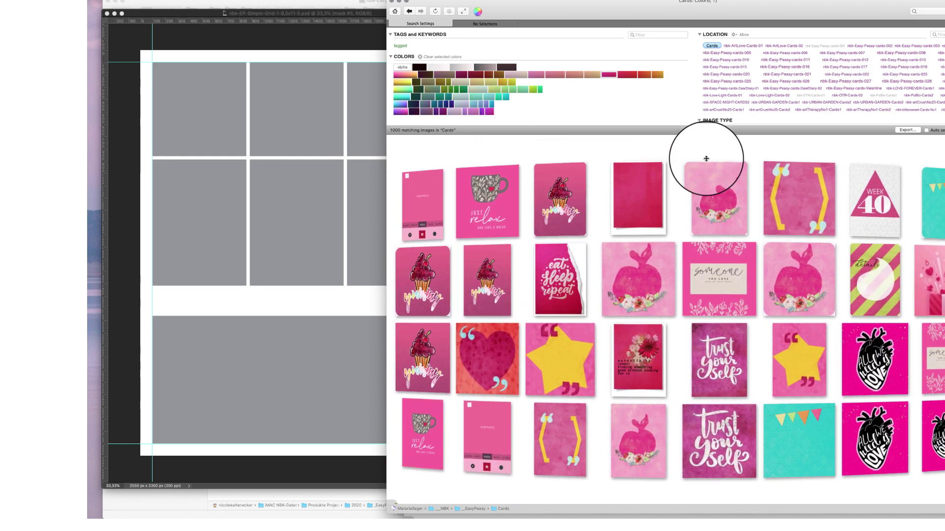
pyautogui.hscroll(-5, 706, 158)
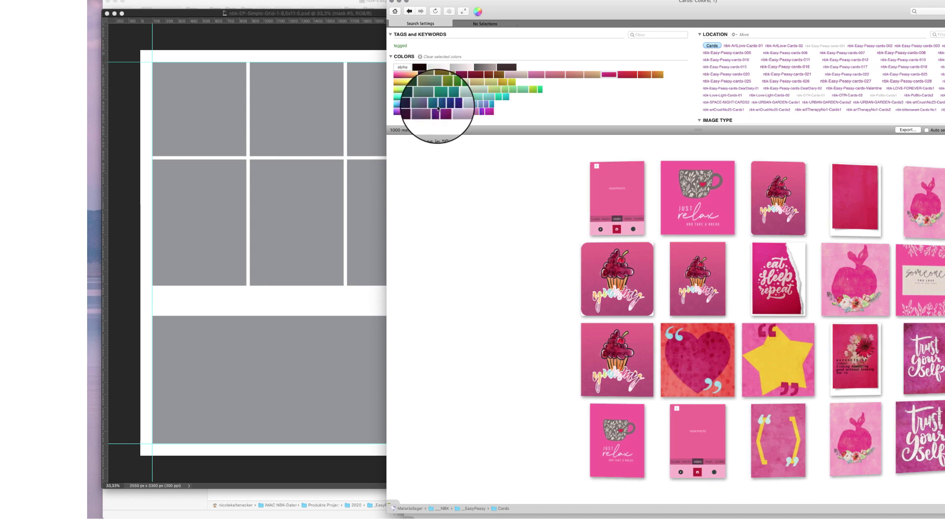
pyautogui.click(420, 56)
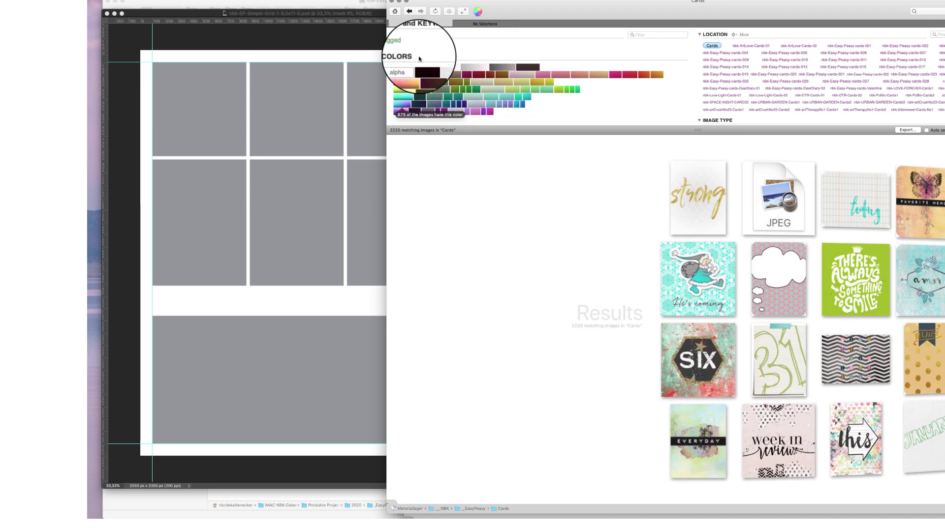
# Step: Filter the cards by two green shades and preview the PEACE ON EARTH and WEEKLY PLAN cards
pyautogui.click(404, 91)
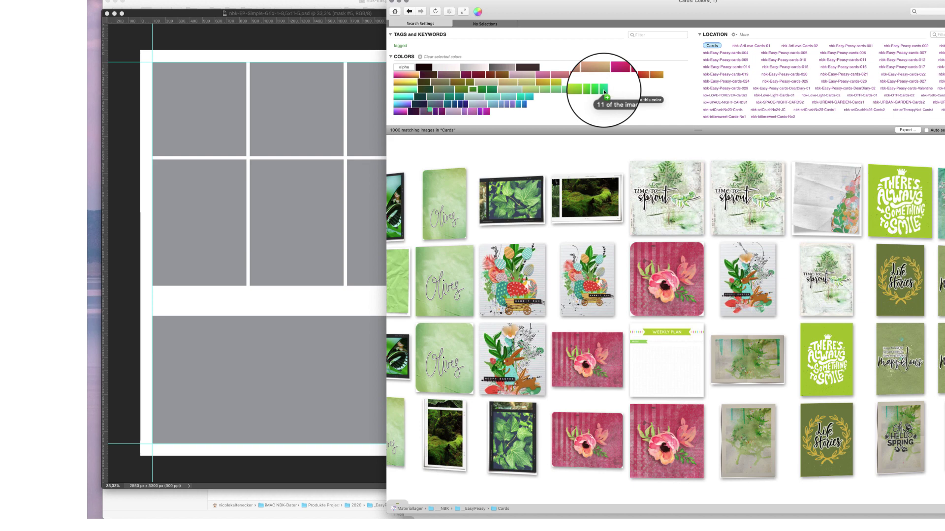
pyautogui.click(605, 91)
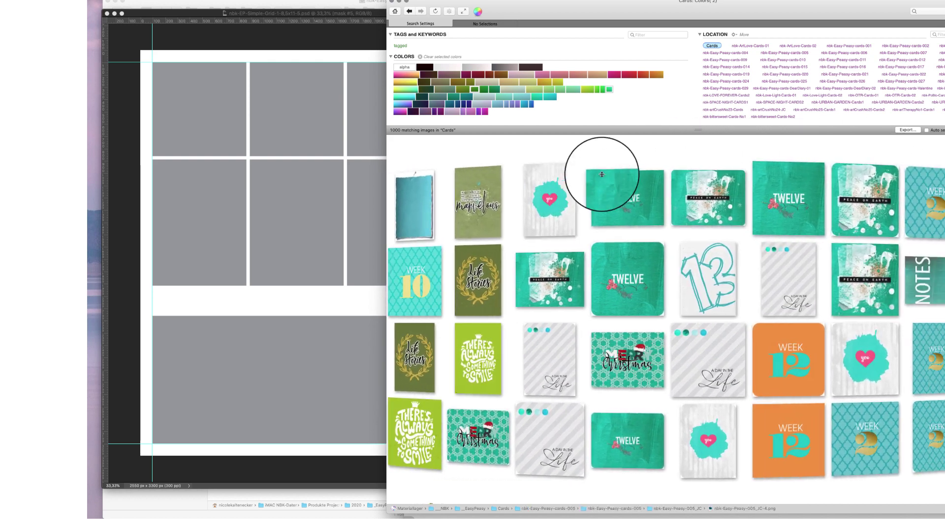
pyautogui.click(760, 160)
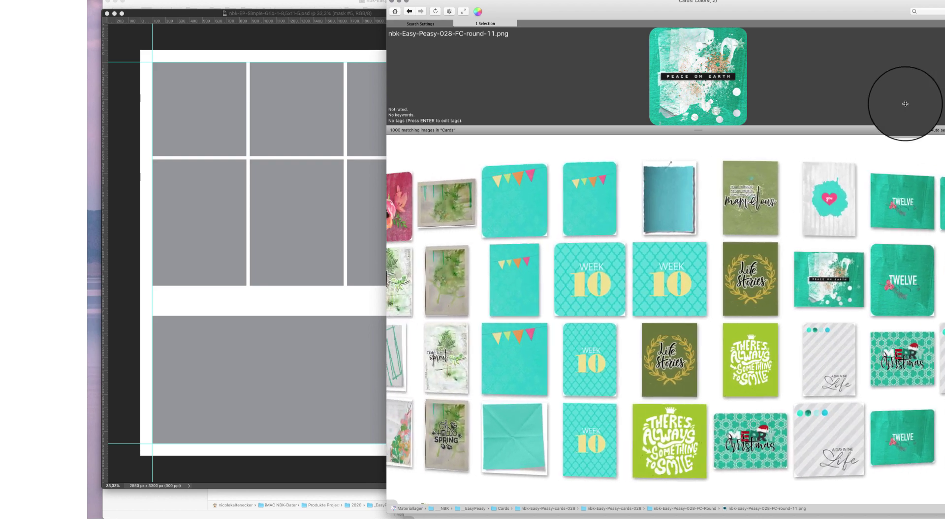
pyautogui.click(432, 24)
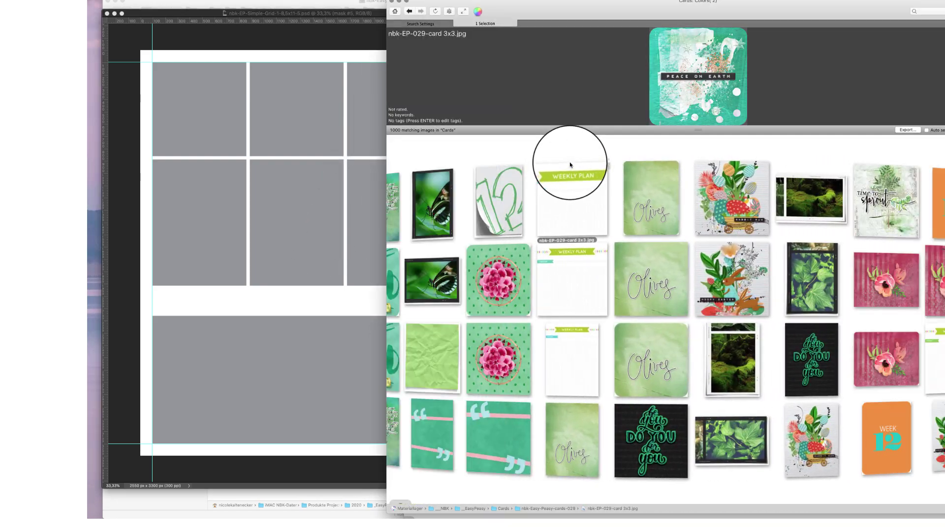
pyautogui.click(570, 165)
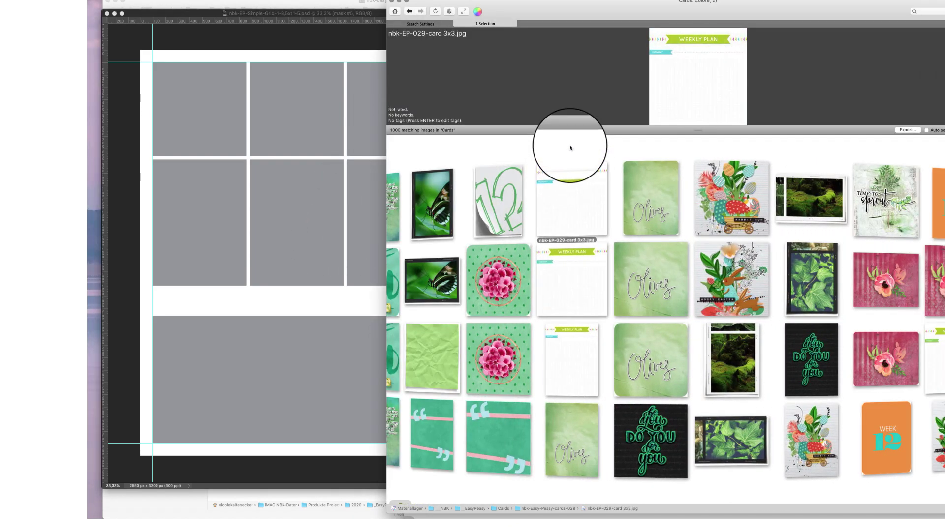
# Step: Switch to Photoshop, open the Pixabay extension beside the template and search it for "green" images
pyautogui.click(365, 219)
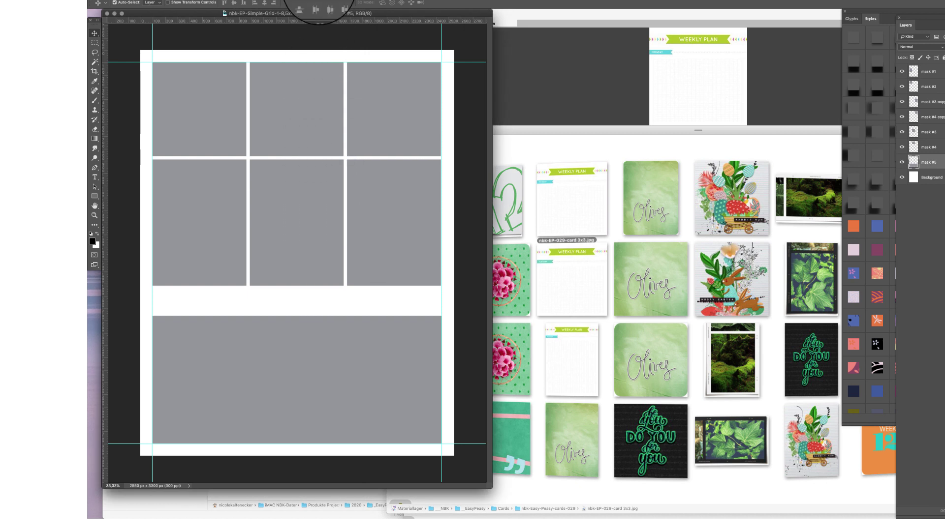
pyautogui.click(319, 1)
pyautogui.moveTo(406, 25)
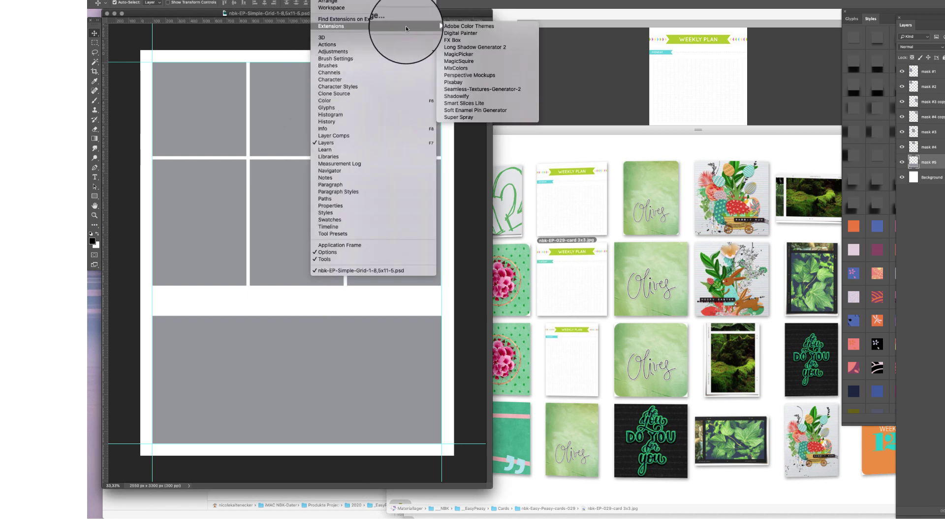
pyautogui.click(502, 89)
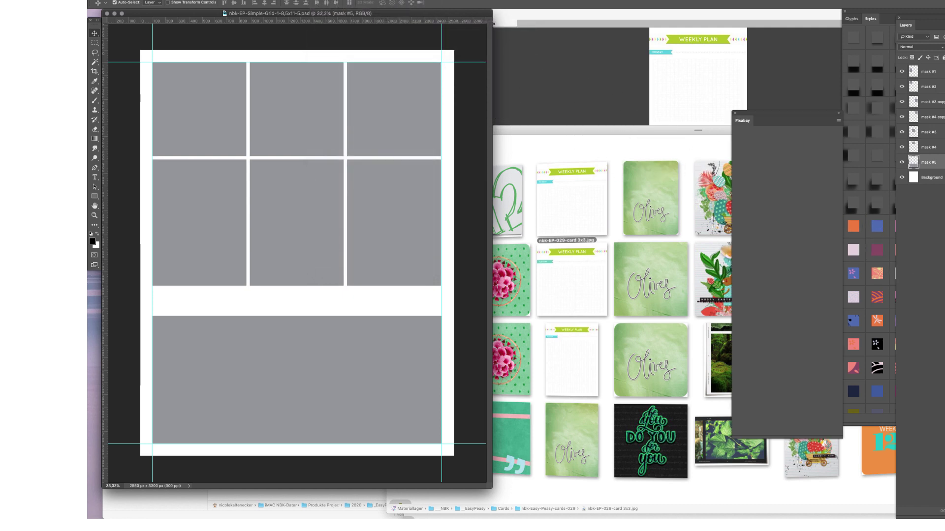
pyautogui.moveTo(782, 114); pyautogui.dragTo(770, 39)
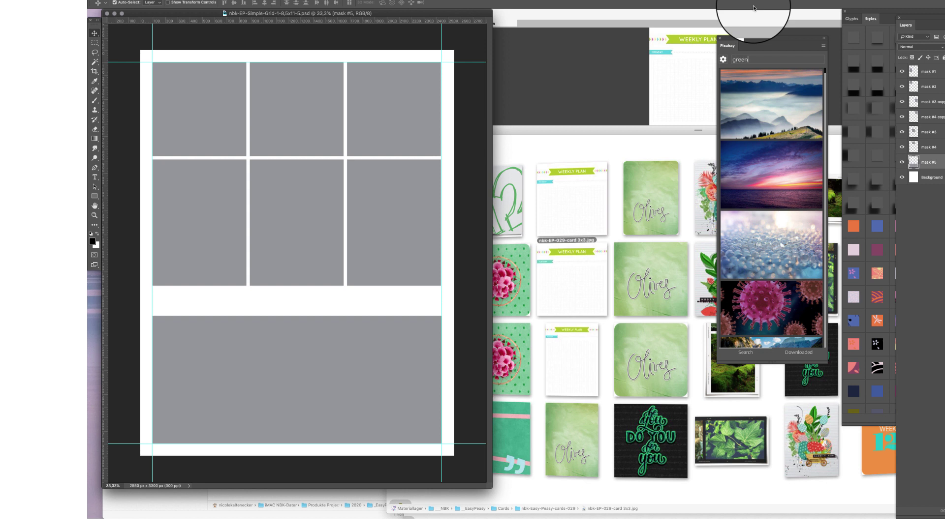
pyautogui.press('Return')
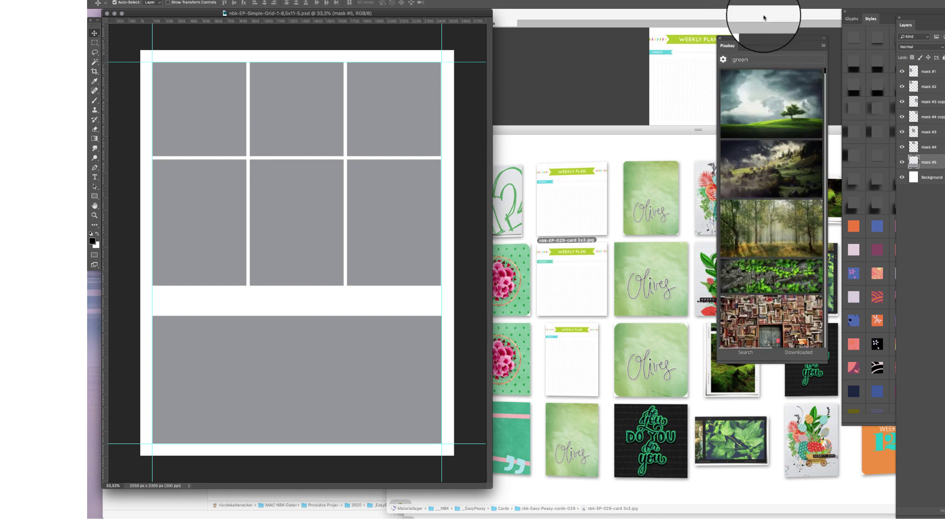
# Step: Find the pink roses photo in the Pixabay results and download it as a clipping mask onto the mask #5 layer
pyautogui.scroll(-2, 826, 73)
pyautogui.scroll(-10, 825, 73)
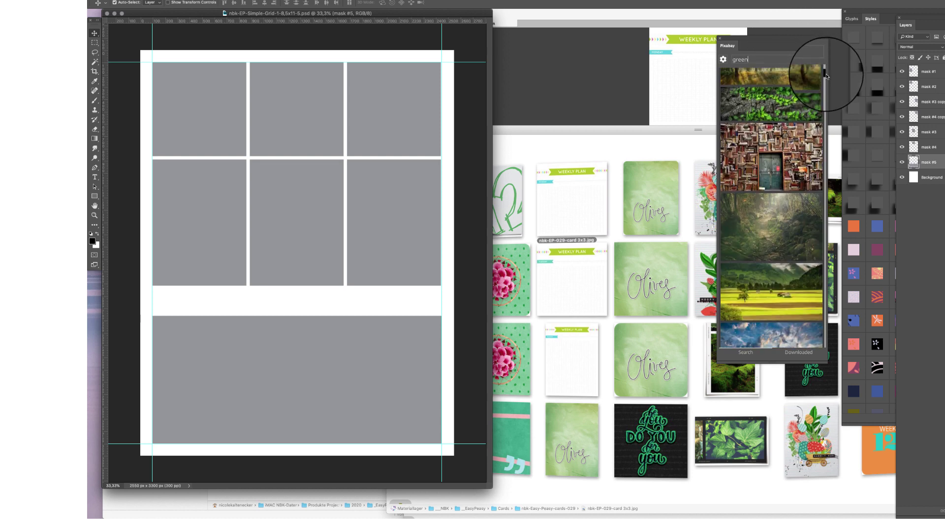
pyautogui.scroll(-10, 827, 79)
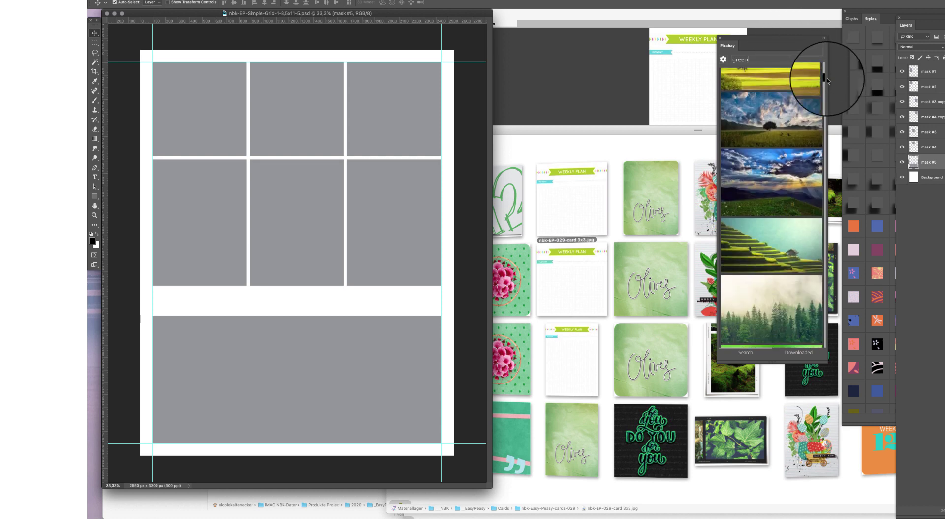
pyautogui.scroll(-1, 826, 81)
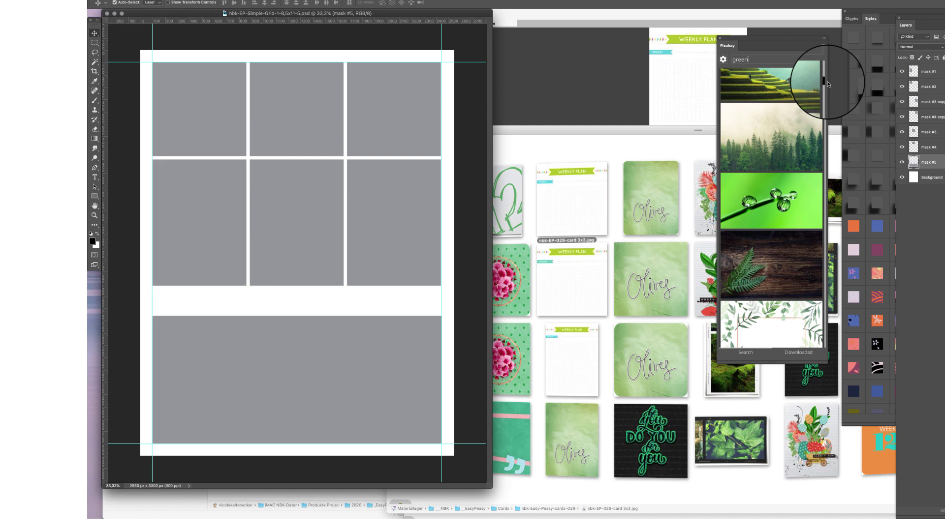
pyautogui.scroll(-10, 828, 84)
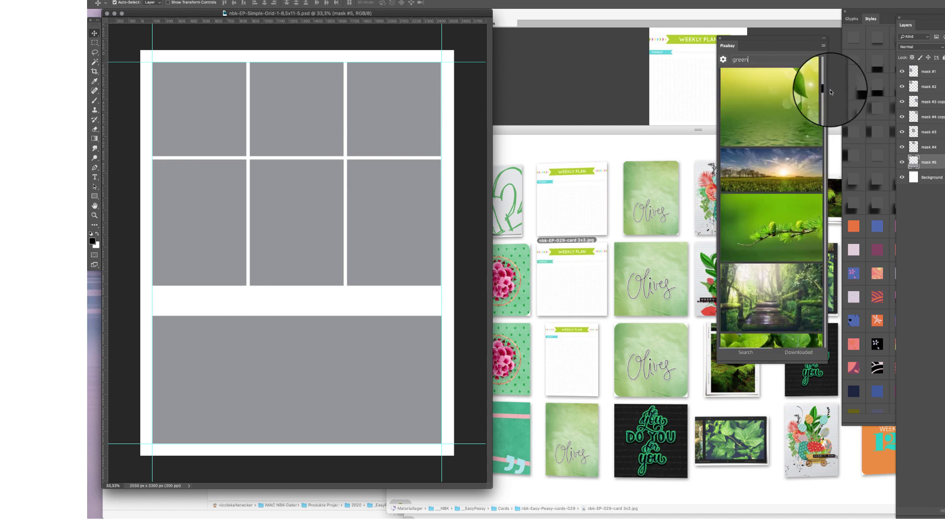
pyautogui.scroll(-2, 831, 92)
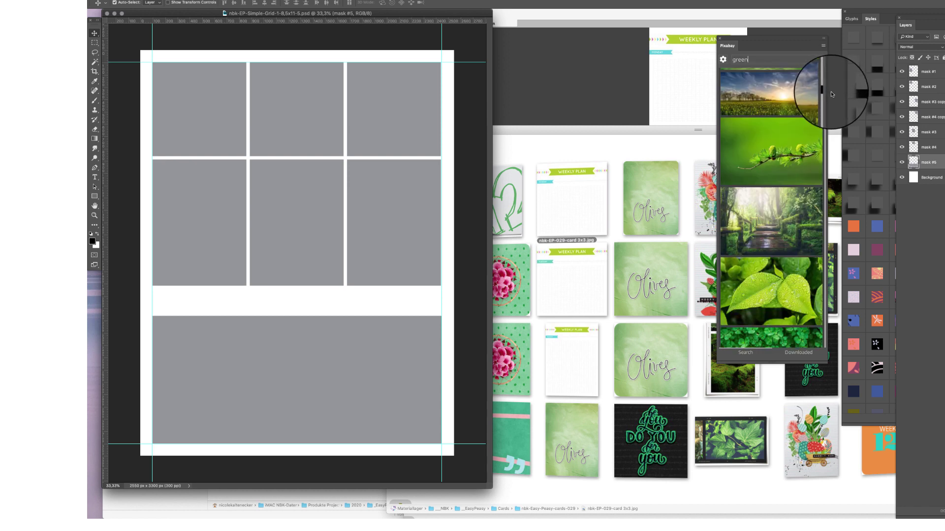
pyautogui.scroll(-10, 832, 96)
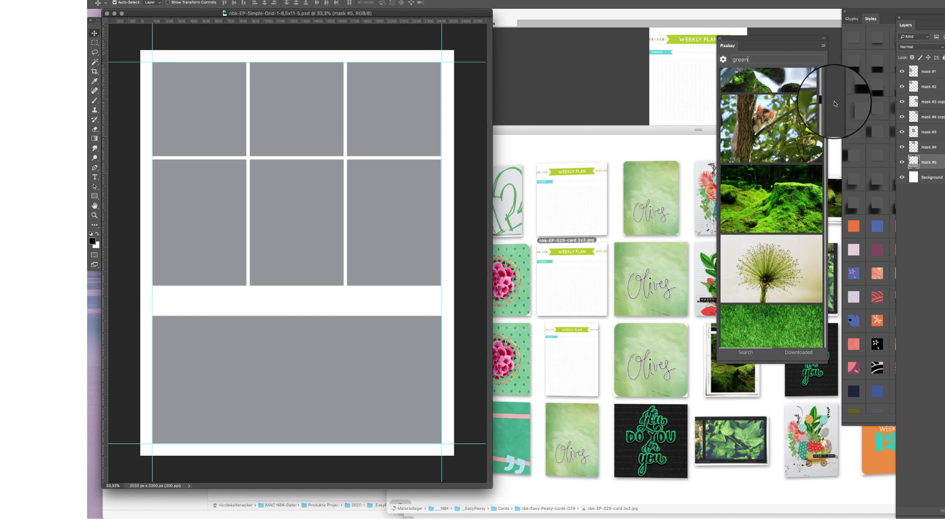
pyautogui.scroll(-10, 833, 101)
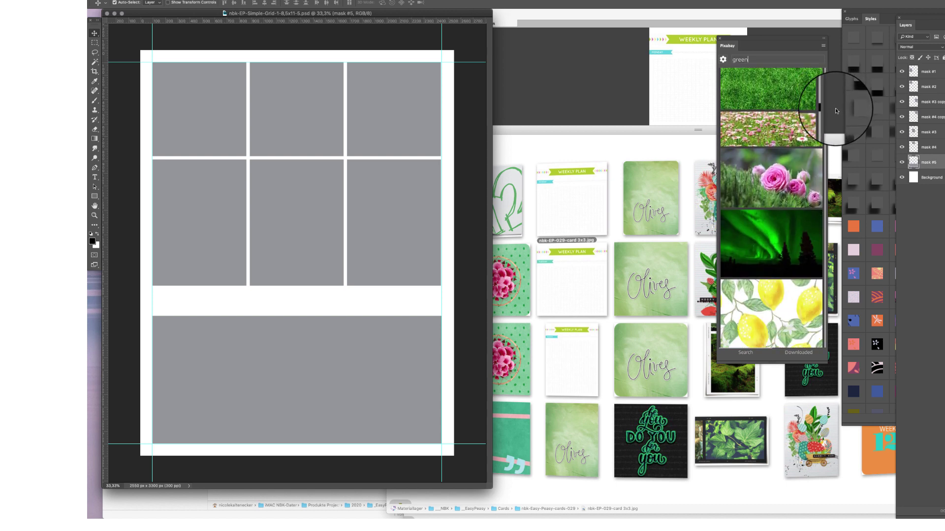
pyautogui.scroll(-1, 834, 108)
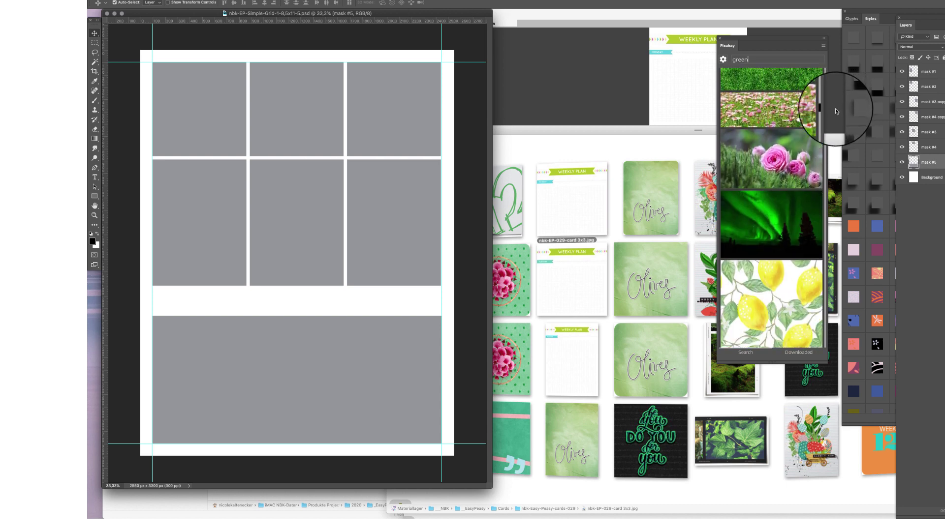
pyautogui.click(784, 158)
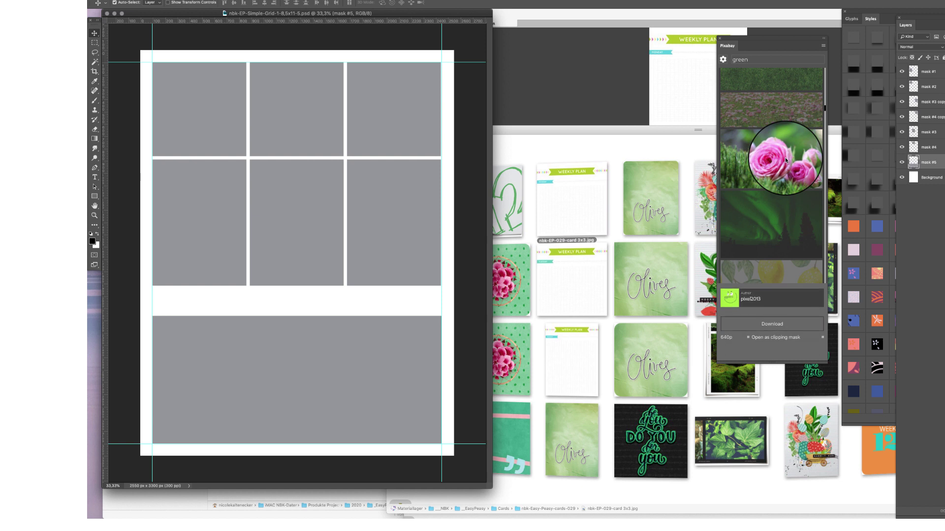
pyautogui.click(780, 325)
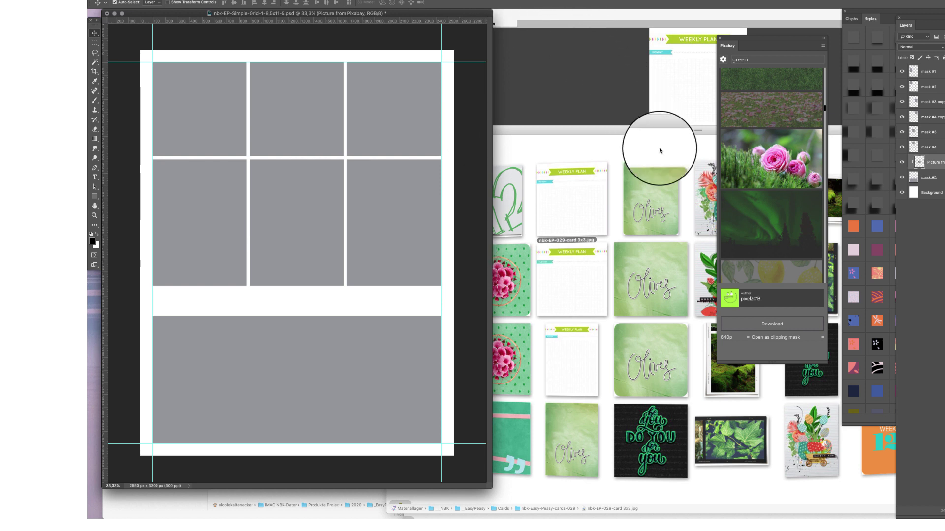
# Step: Enlarge and position the pink roses photo so it fills the wide mask #5 frame below the grid
pyautogui.moveTo(677, 176); pyautogui.dragTo(418, 311)
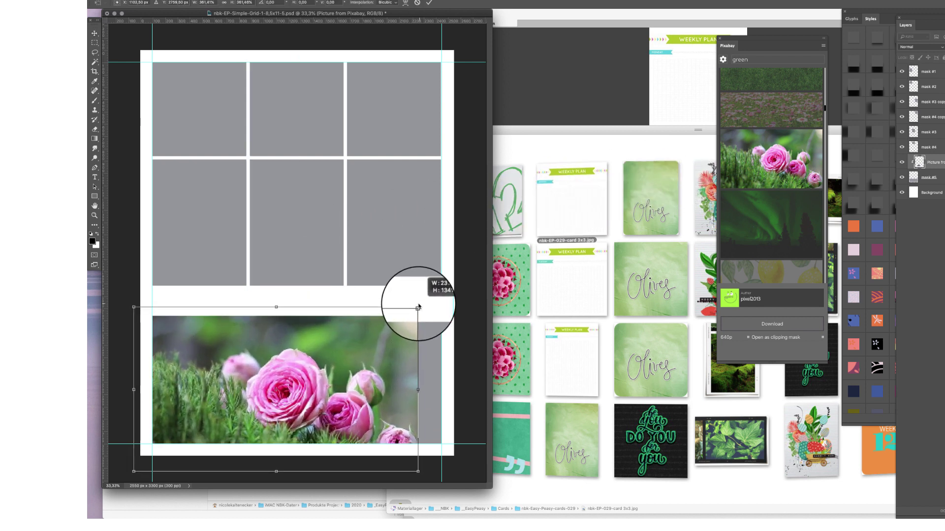
pyautogui.moveTo(381, 358); pyautogui.dragTo(403, 338)
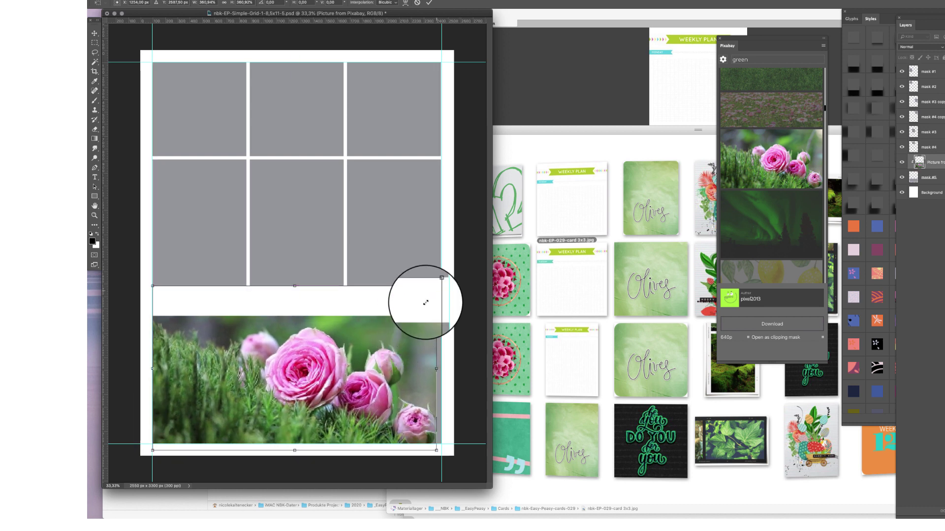
pyautogui.moveTo(437, 286); pyautogui.dragTo(443, 283)
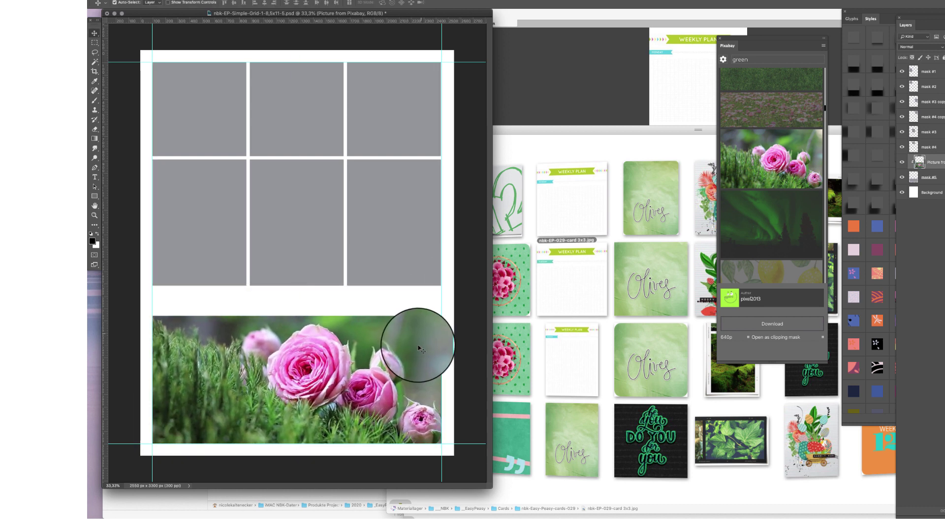
pyautogui.press('Return')
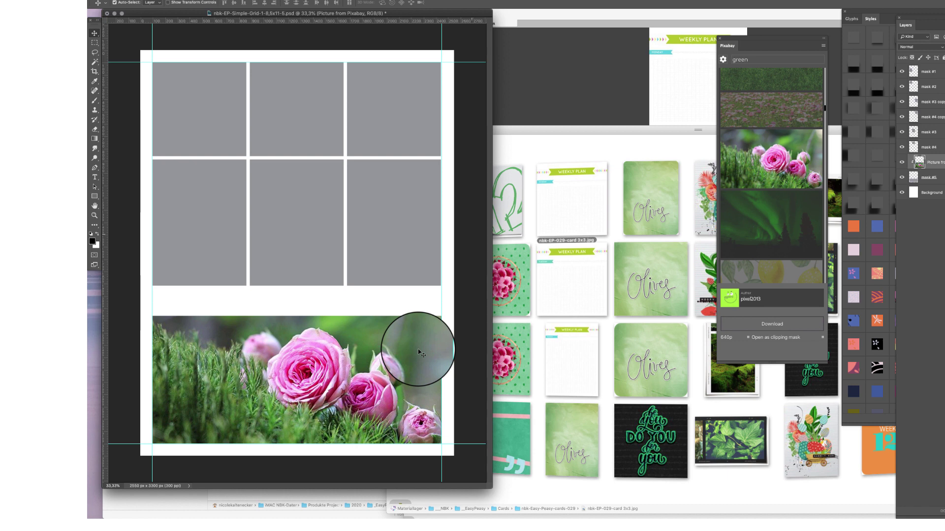
pyautogui.moveTo(428, 14)
pyautogui.mouseDown()
pyautogui.moveTo(440, 18)
pyautogui.moveTo(433, 18)
pyautogui.mouseUp()
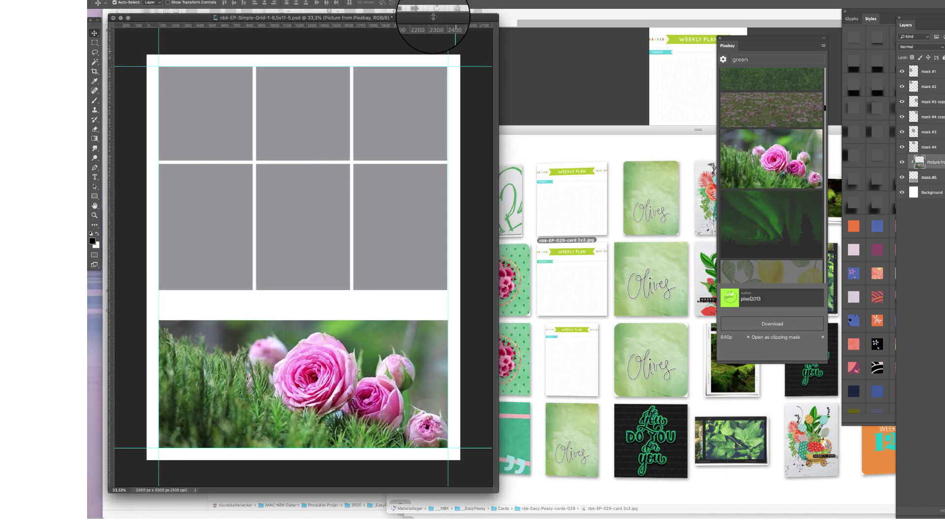
pyautogui.click(471, 301)
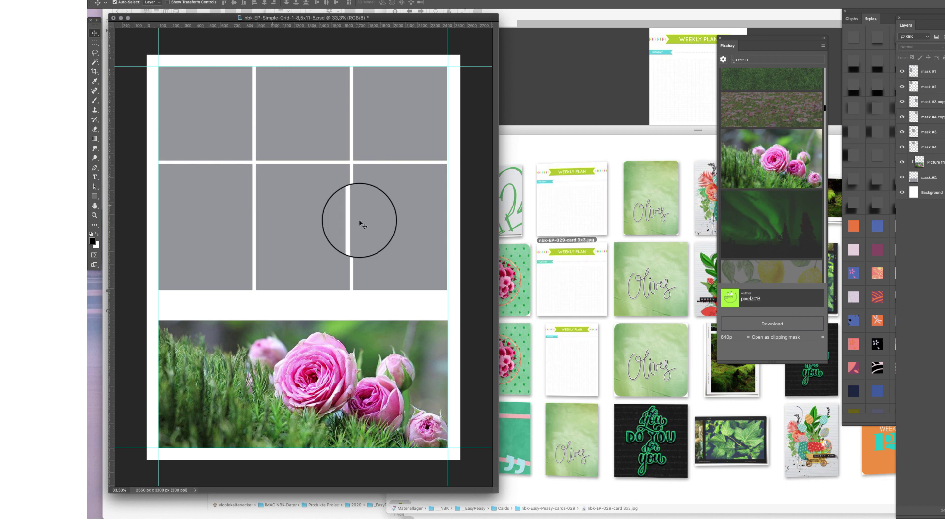
# Step: Select the mask #3 layer, switch to Deep, find the OH HELLO SPRING card and place it in the Photoshop template
pyautogui.click(305, 230)
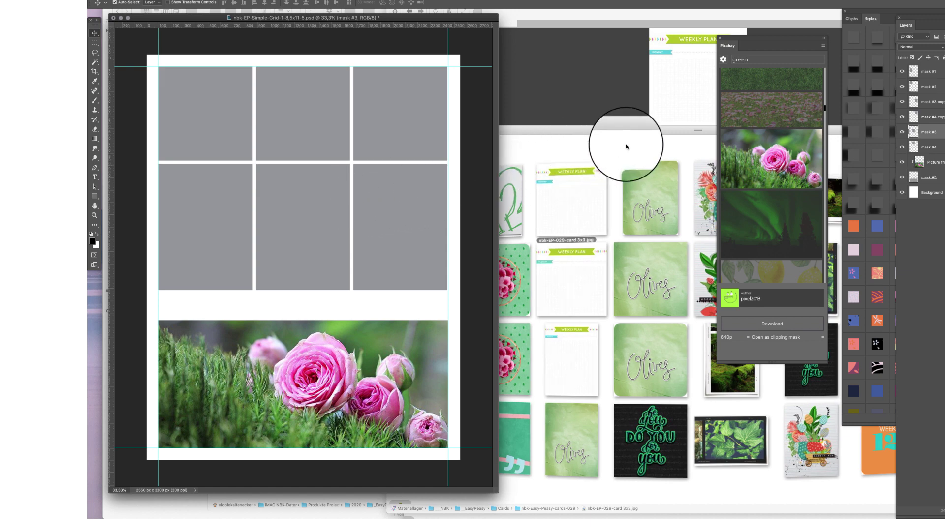
pyautogui.click(682, 146)
pyautogui.hscroll(5, 812, 152)
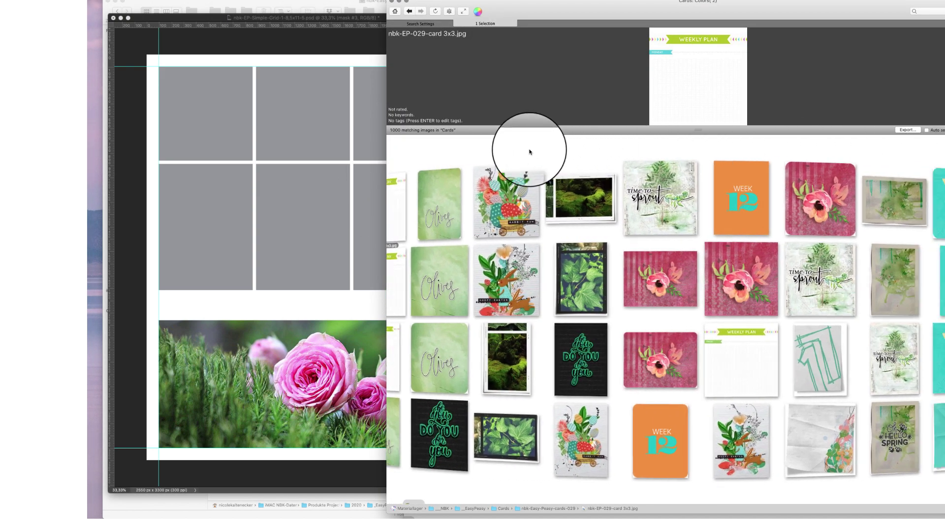
pyautogui.hscroll(3, 692, 143)
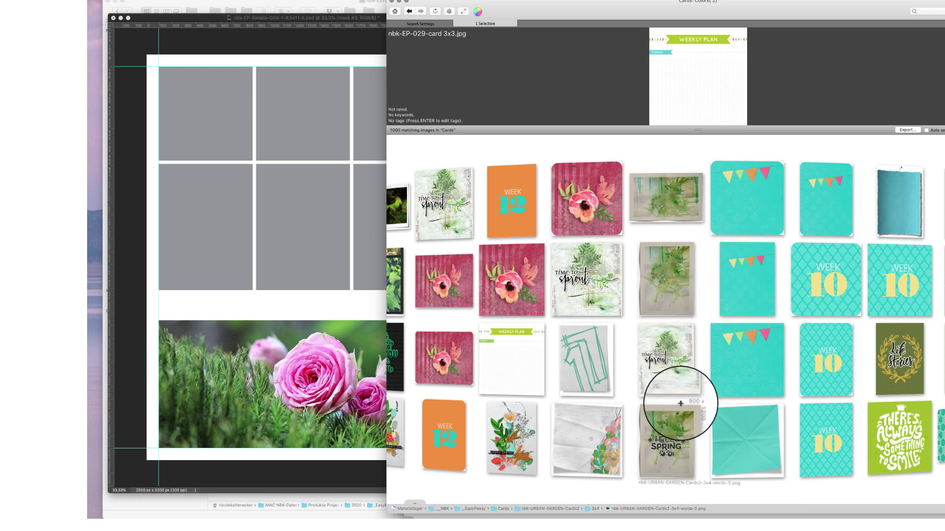
pyautogui.click(670, 436)
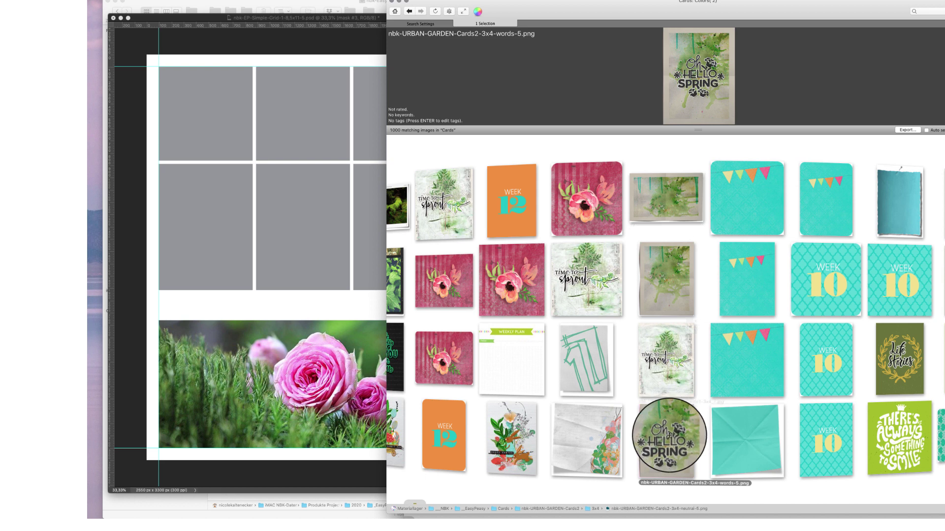
pyautogui.moveTo(670, 434); pyautogui.dragTo(247, 235)
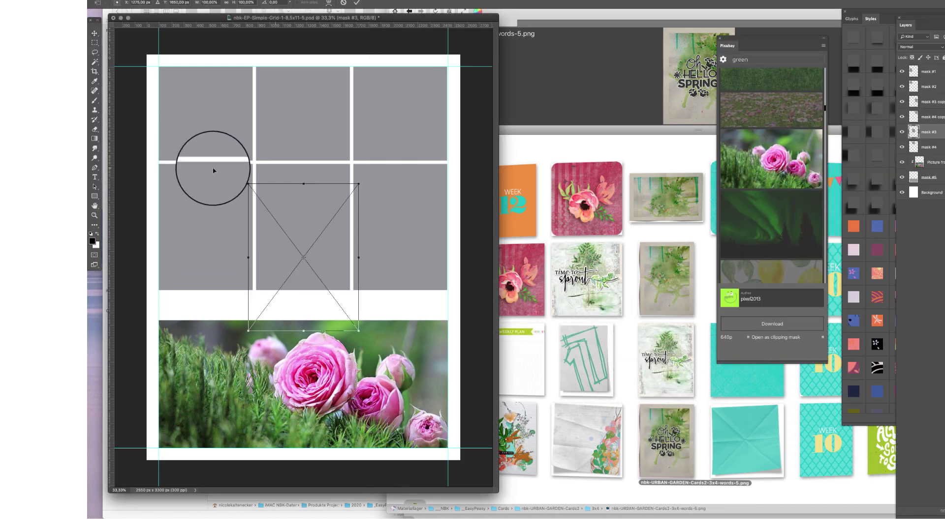
# Step: Scale and fit the OH HELLO SPRING card over the middle frame of the second row and hide the mask #3 layer
pyautogui.moveTo(333, 179); pyautogui.dragTo(338, 236)
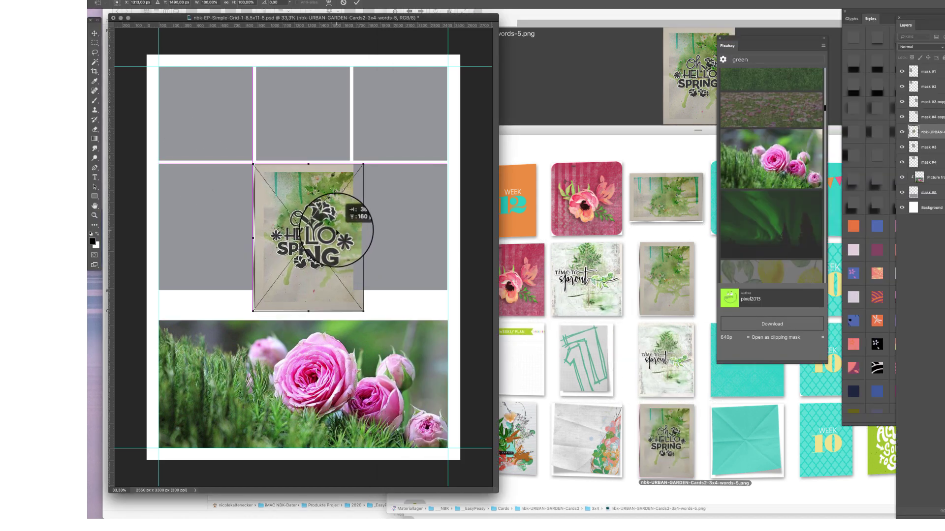
pyautogui.moveTo(363, 311); pyautogui.dragTo(334, 259)
pyautogui.press('Return')
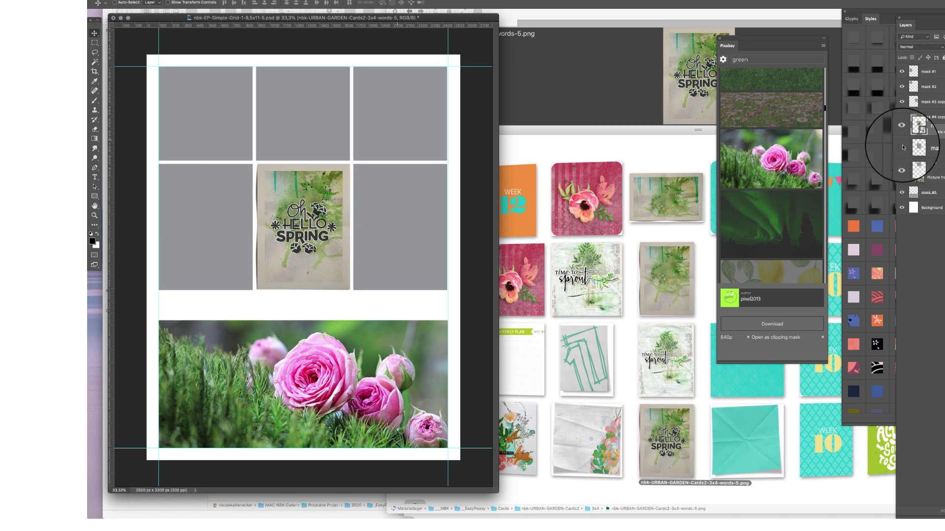
# Step: Save the layered document as nbk-EP-Simple-Grid-1-8,5x11-5.psd in Photoshop format in the _LG folder
pyautogui.press('super+shift+s')
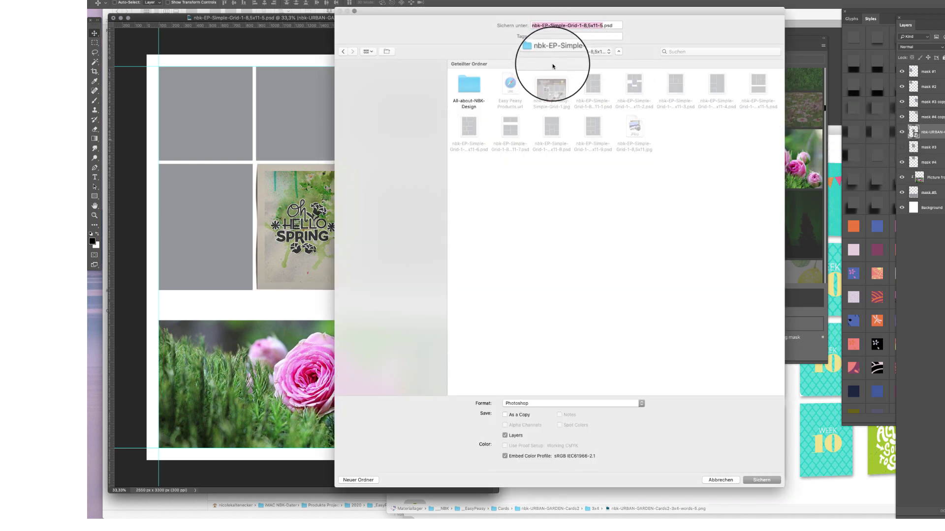
pyautogui.click(559, 51)
pyautogui.click(559, 51)
pyautogui.click(559, 51)
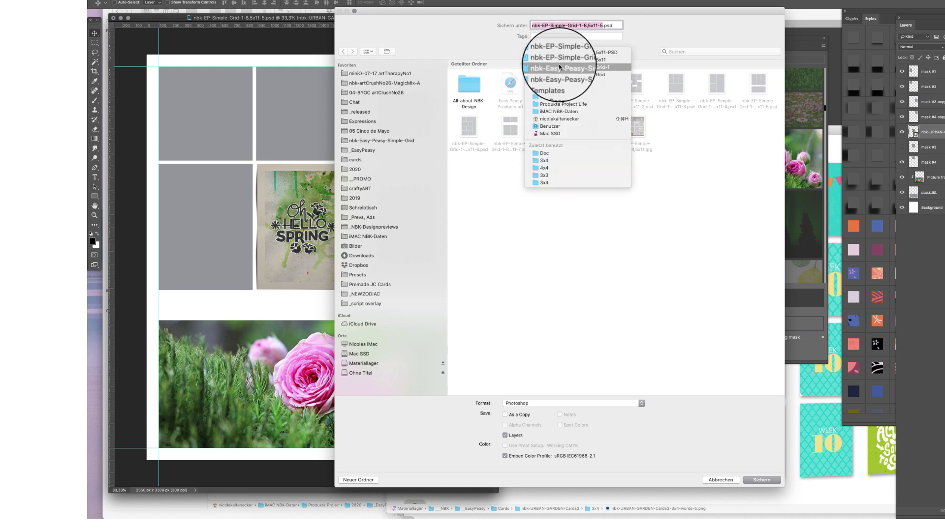
pyautogui.click(559, 67)
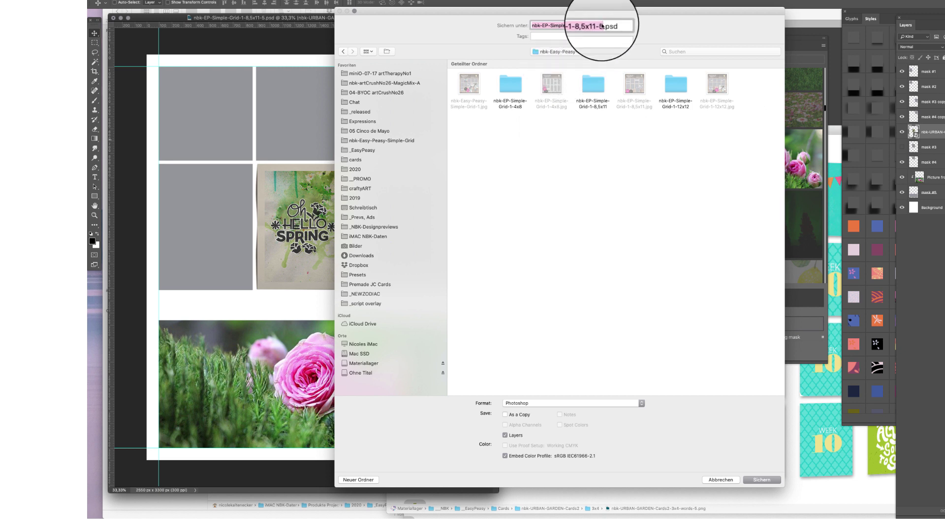
pyautogui.click(557, 55)
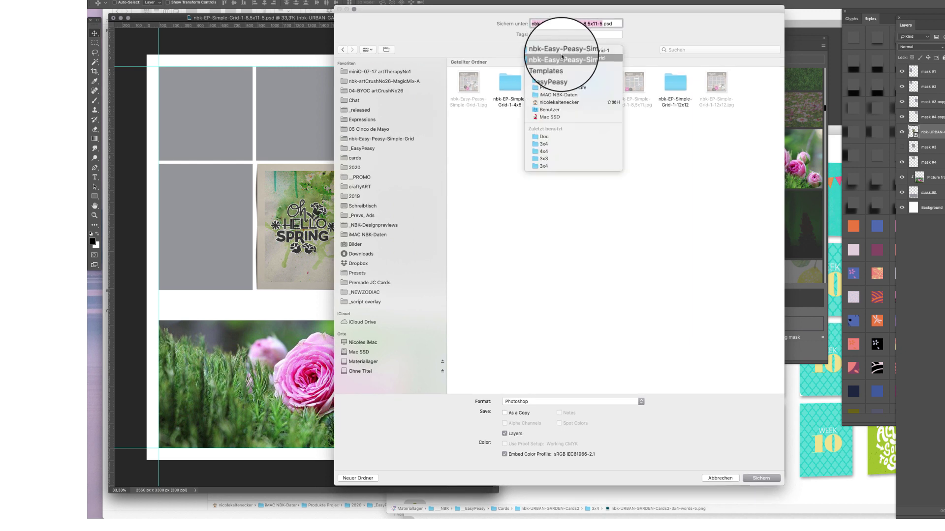
pyautogui.click(562, 58)
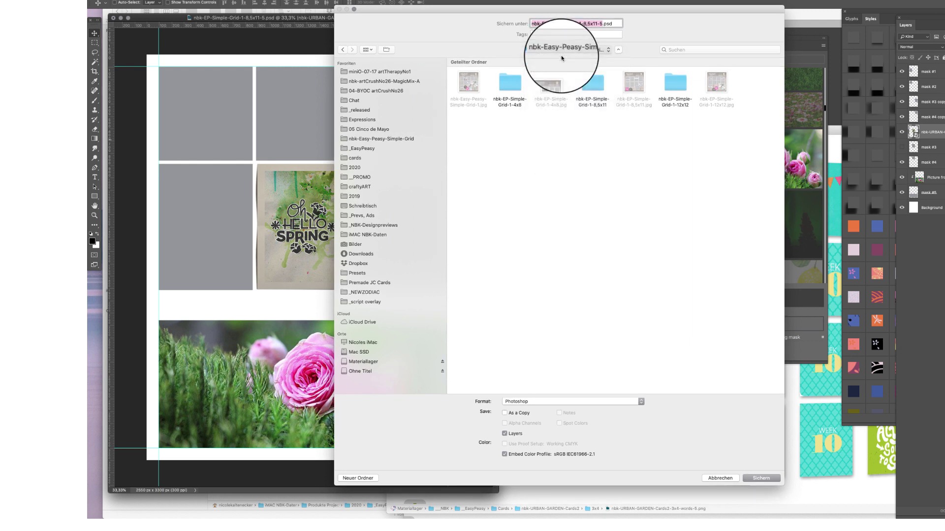
pyautogui.doubleClick(469, 83)
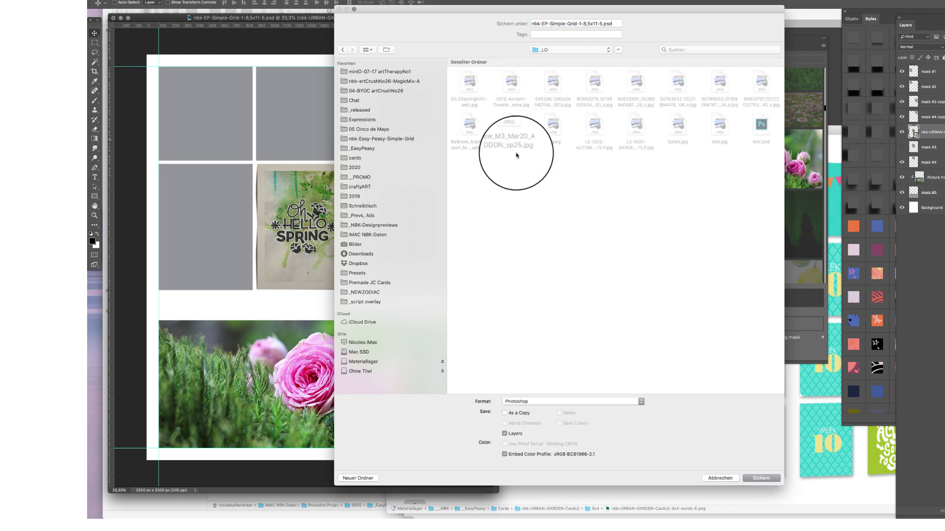
pyautogui.click(761, 477)
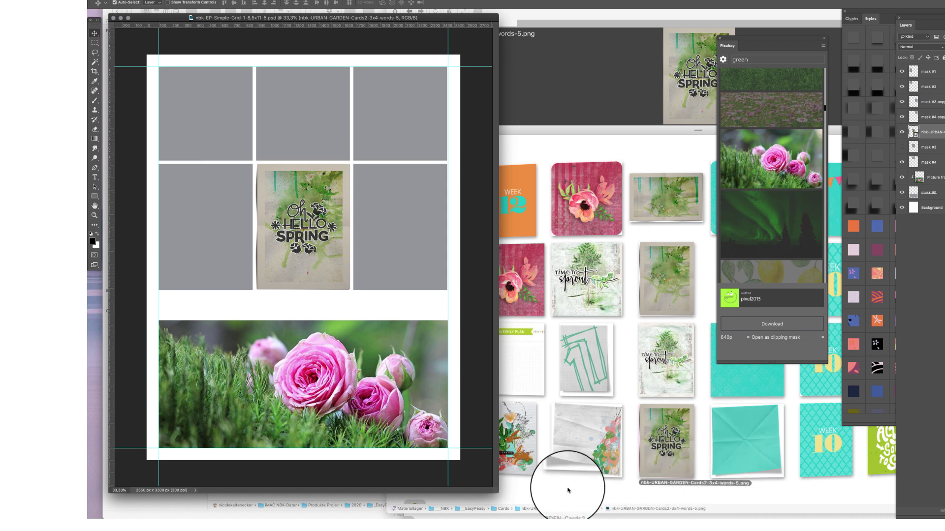
# Step: Switch to Safari, go back to the NBK Design product listing at The Lilypad and browse on to page 2
pyautogui.moveTo(497, 492); pyautogui.dragTo(513, 509)
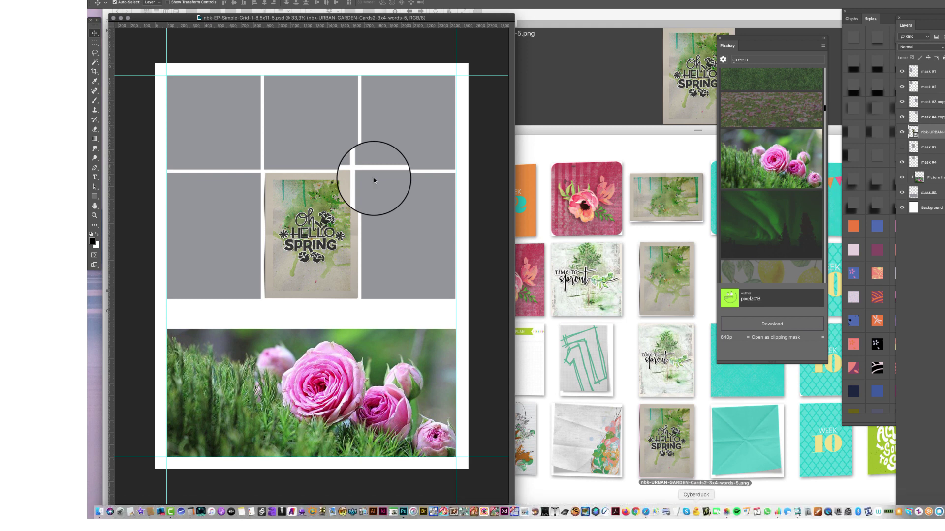
pyautogui.click(646, 512)
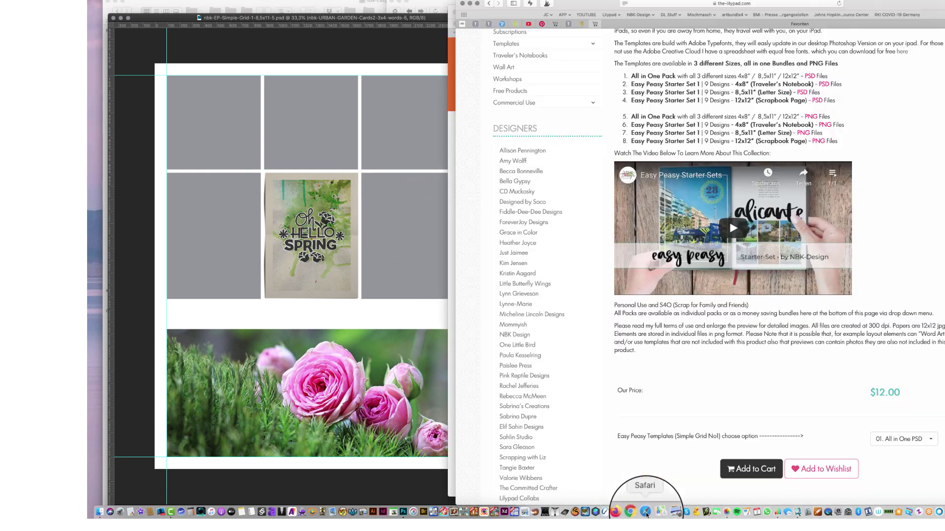
pyautogui.click(489, 4)
pyautogui.scroll(-10, 727, 116)
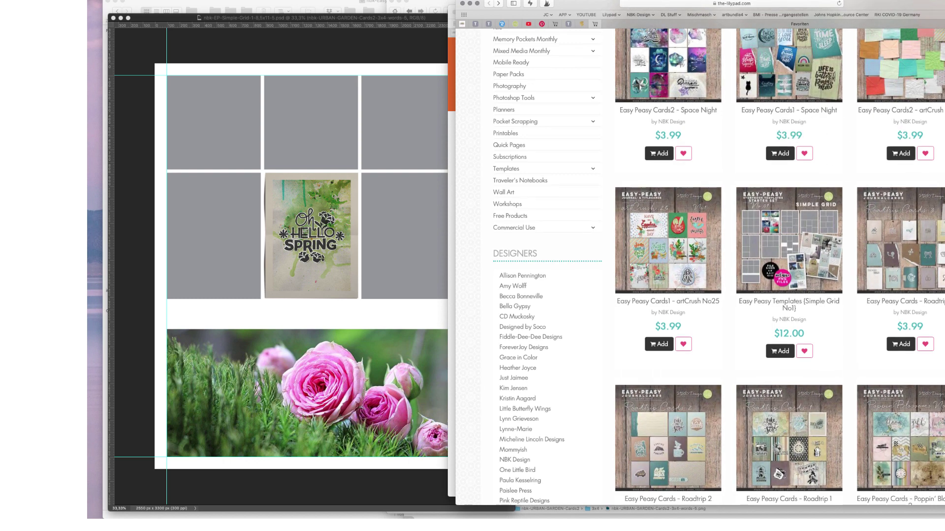
pyautogui.scroll(-7, 719, 267)
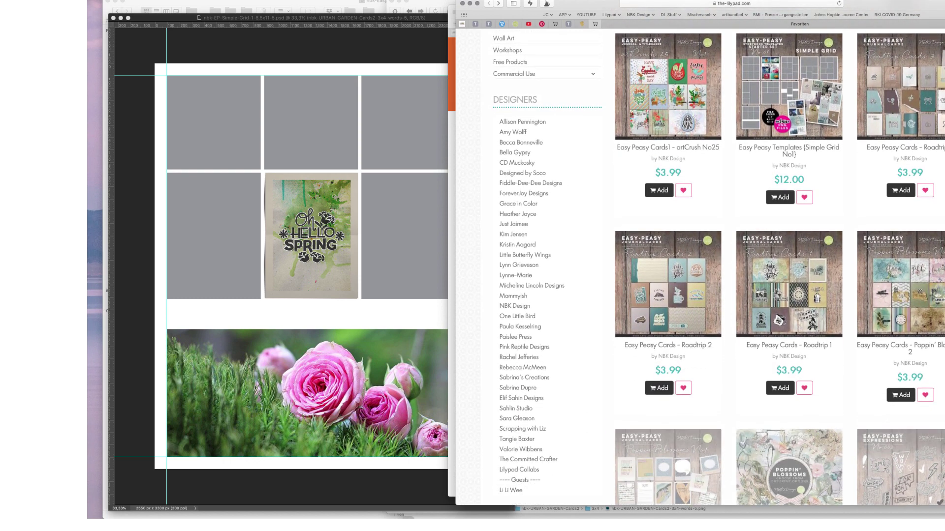
pyautogui.scroll(-3, 925, 275)
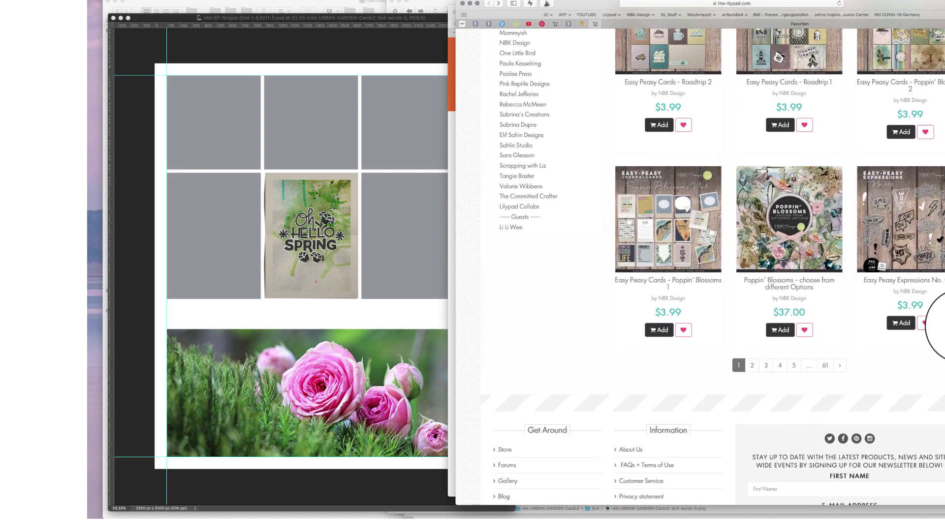
pyautogui.click(751, 365)
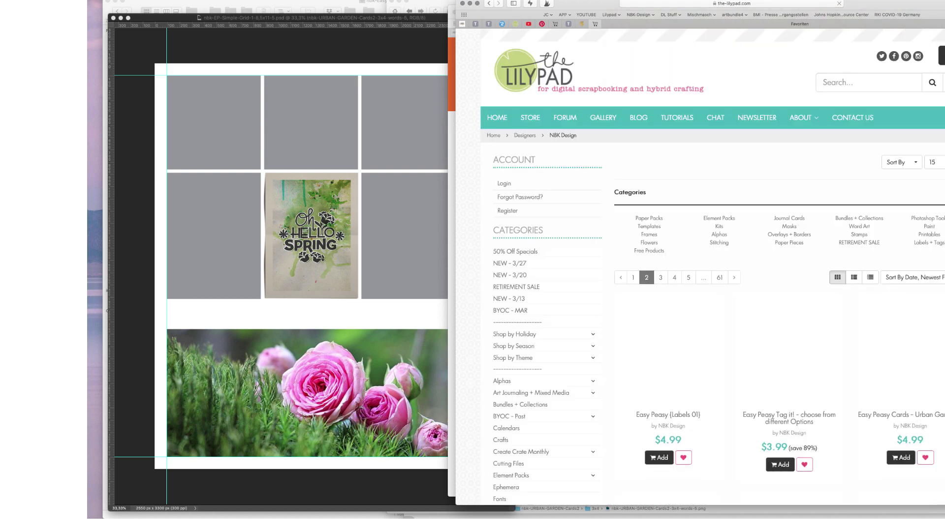
# Step: Open the Easy Peasy Cards - Urban Garden 2 product page and examine one of its enlarged preview images
pyautogui.scroll(-7, 712, 267)
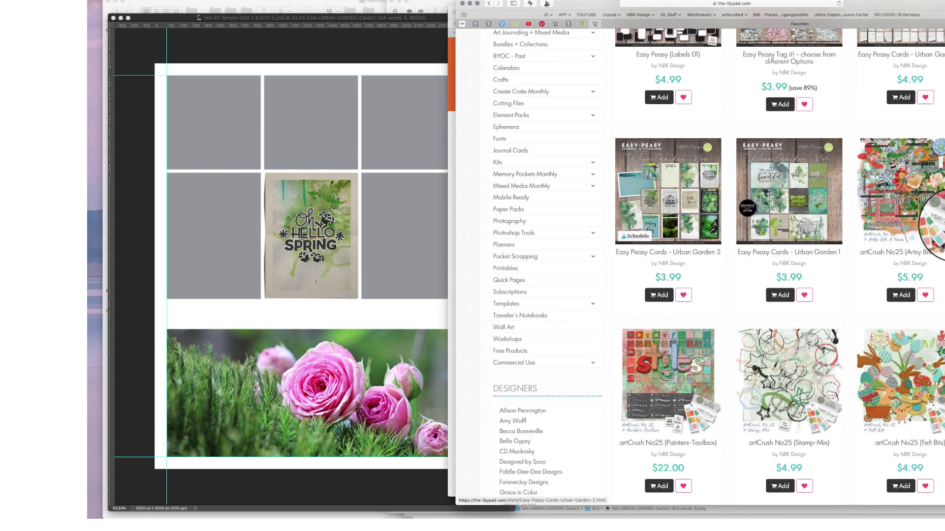
pyautogui.click(699, 200)
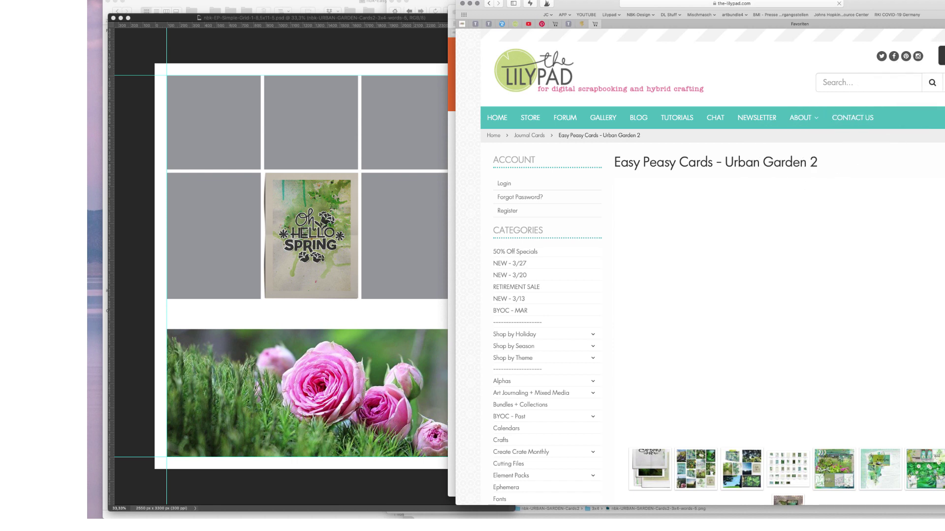
pyautogui.scroll(-2, 712, 268)
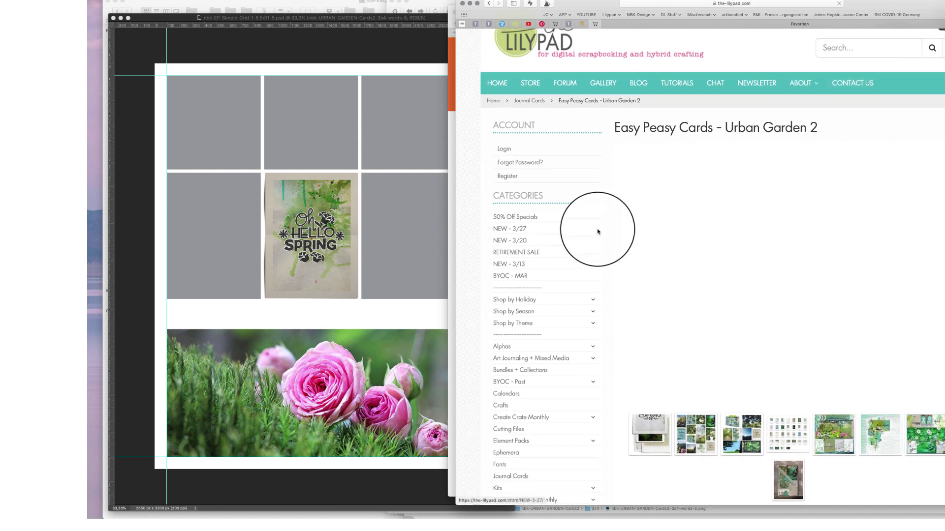
pyautogui.click(668, 419)
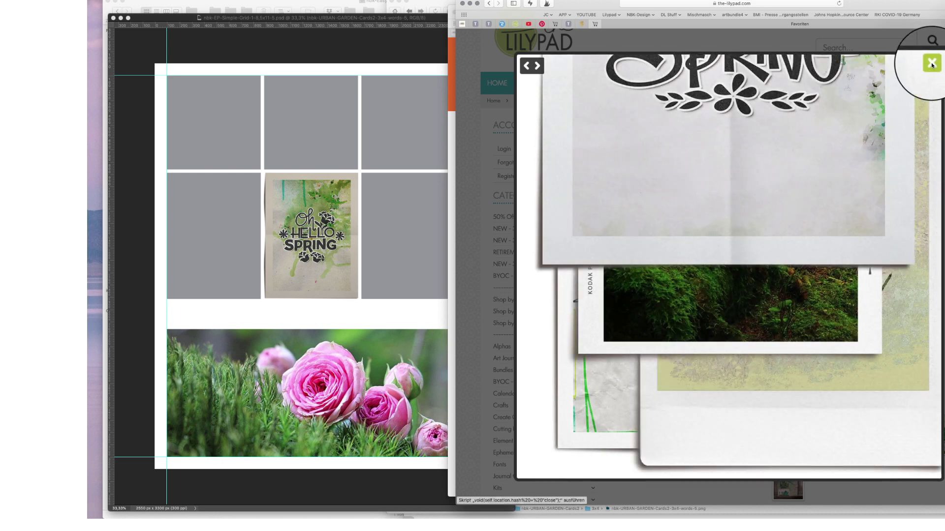
pyautogui.click(931, 63)
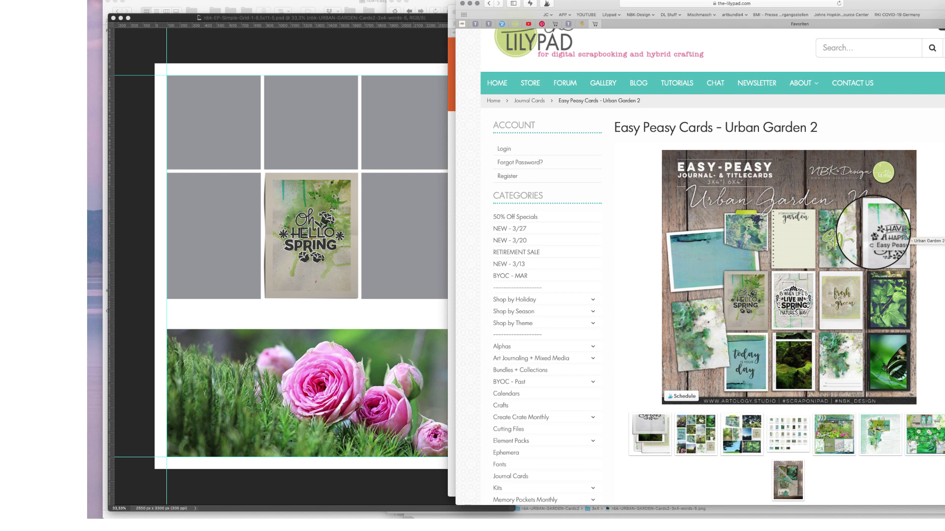
# Step: Switch back to Photoshop, select the middle frame of the first row and search Pixabay for "rose"
pyautogui.click(373, 303)
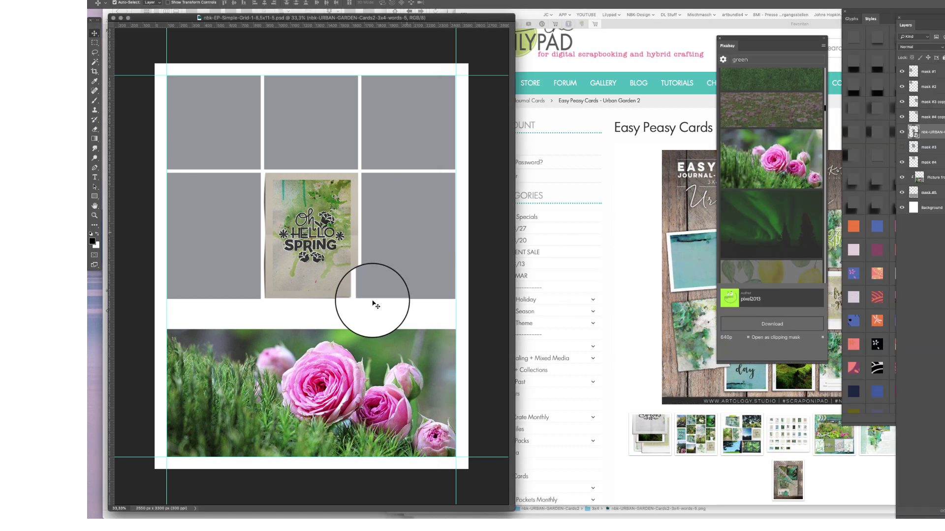
pyautogui.click(350, 146)
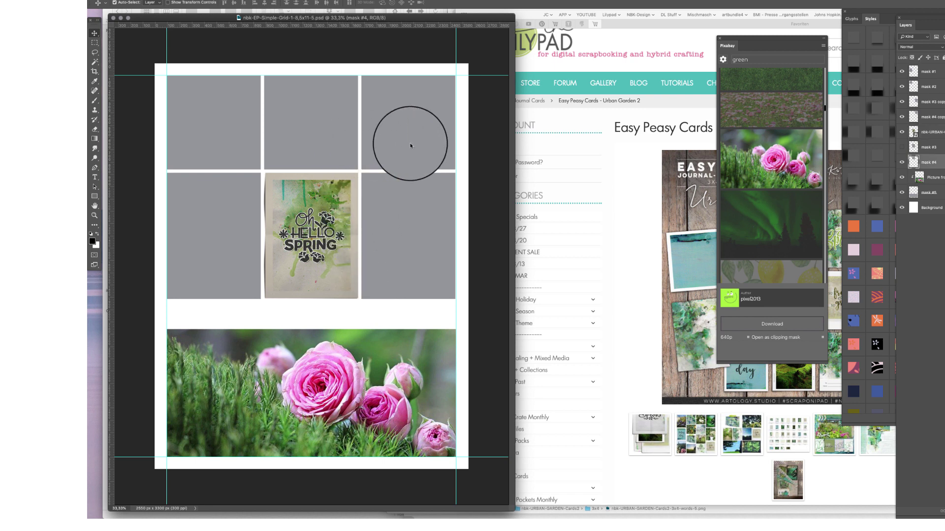
pyautogui.click(785, 146)
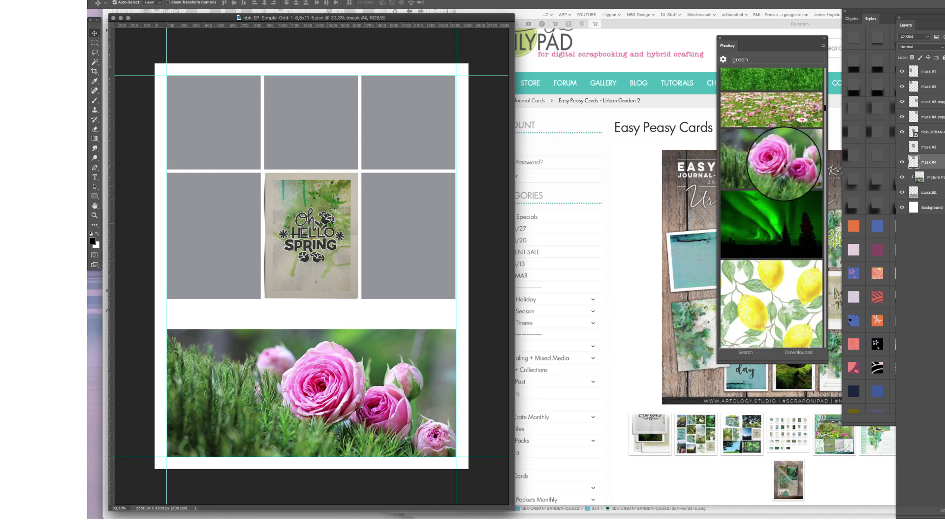
pyautogui.doubleClick(740, 59)
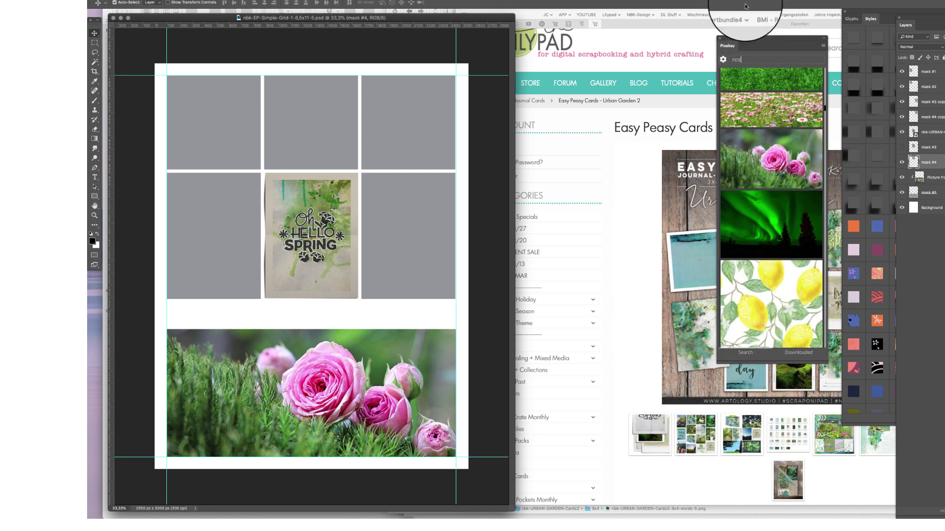
pyautogui.press('Return')
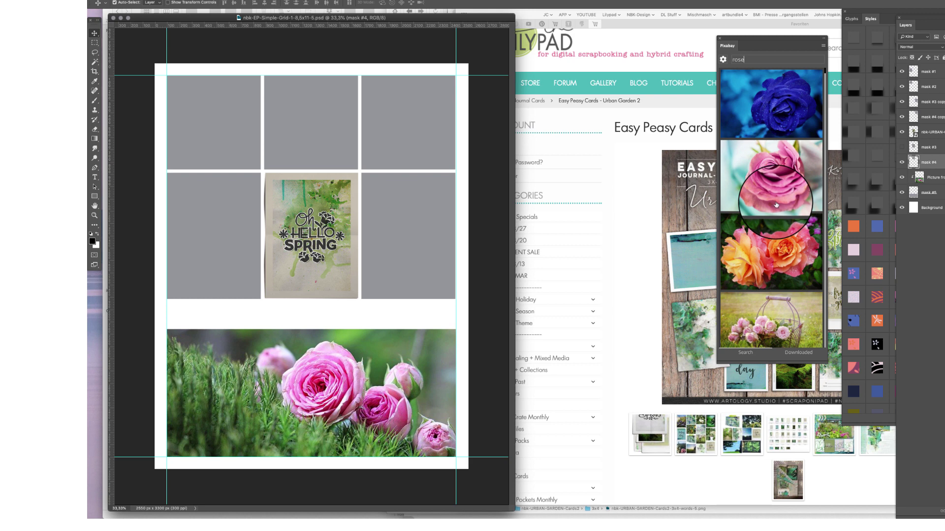
# Step: Download the Pixabay photo of pink roses in a wire basket as a clipping mask on the selected frame
pyautogui.scroll(-3, 825, 73)
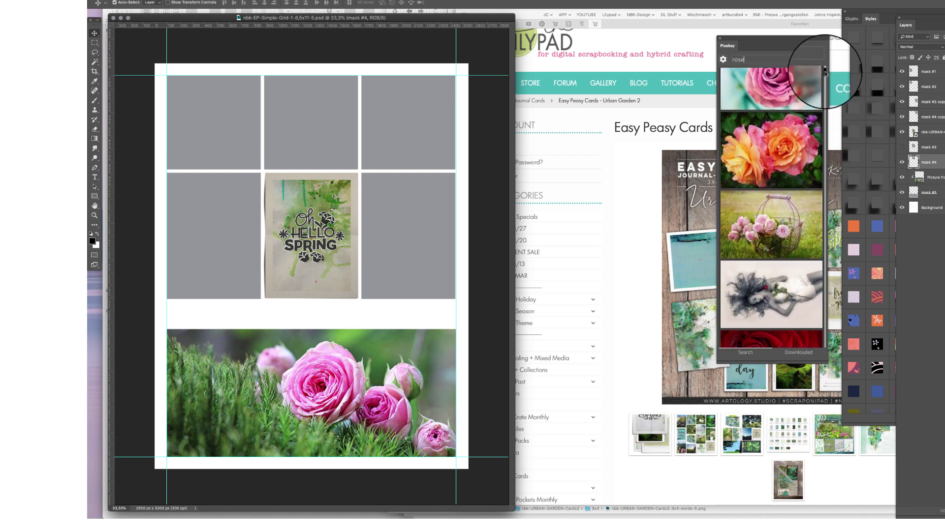
pyautogui.scroll(-2, 825, 73)
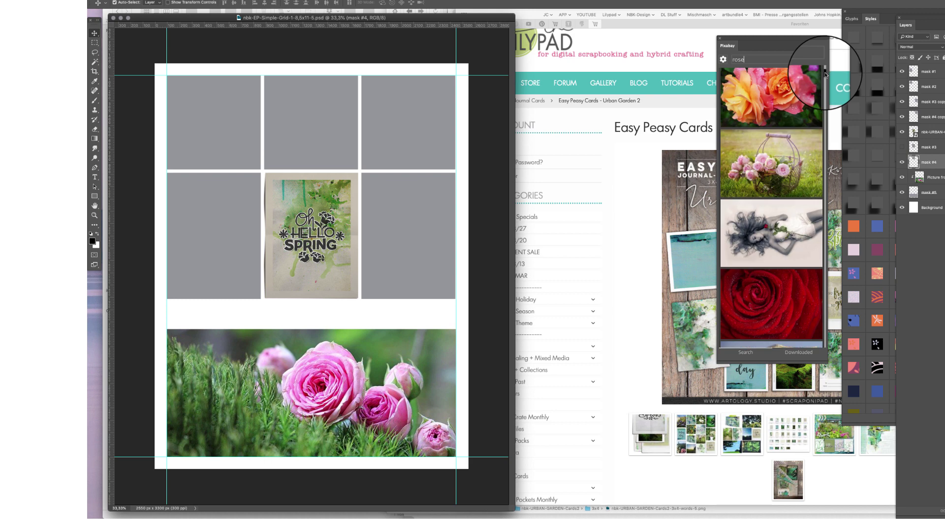
pyautogui.click(777, 166)
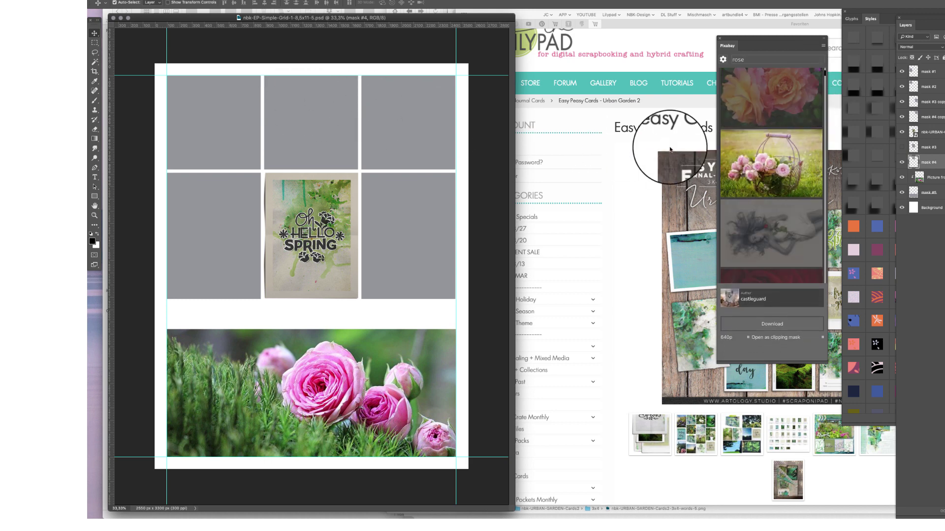
pyautogui.click(792, 354)
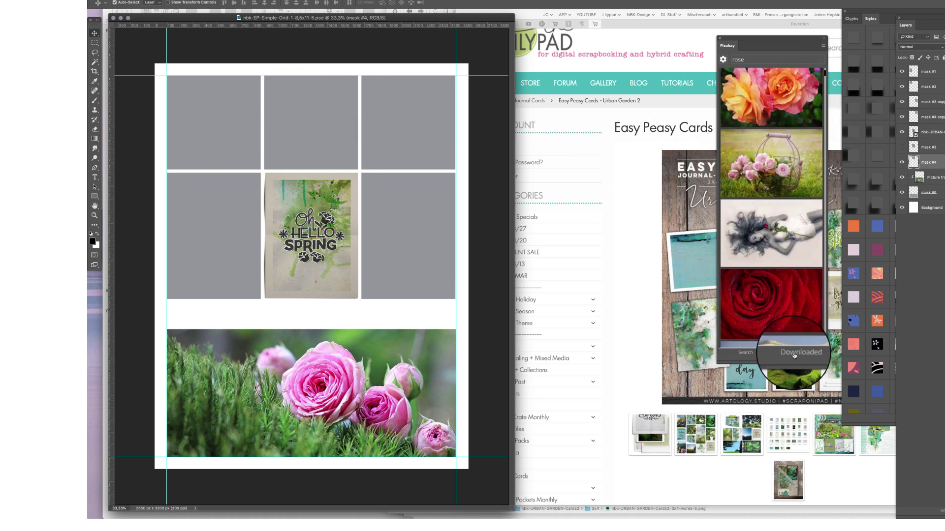
pyautogui.click(768, 165)
pyautogui.click(764, 325)
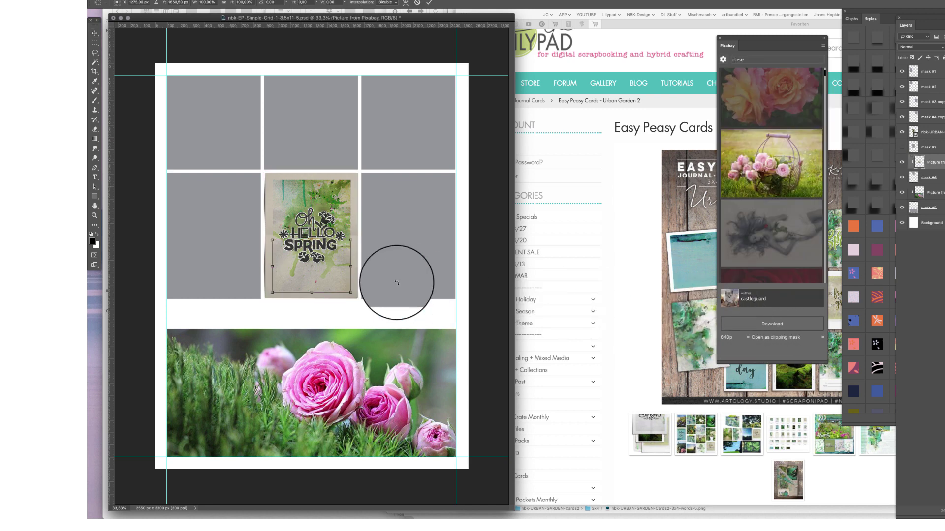
# Step: Move the rose basket photo over the middle frame of the first row and scale it to fill the frame
pyautogui.moveTo(329, 274); pyautogui.dragTo(317, 122)
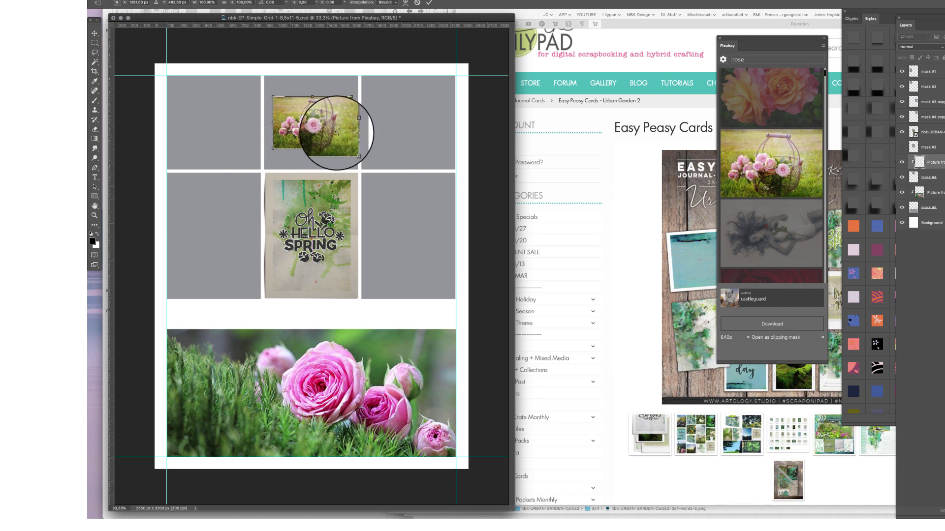
pyautogui.moveTo(340, 86); pyautogui.dragTo(387, 73)
pyautogui.moveTo(325, 122); pyautogui.dragTo(342, 132)
pyautogui.press('Return')
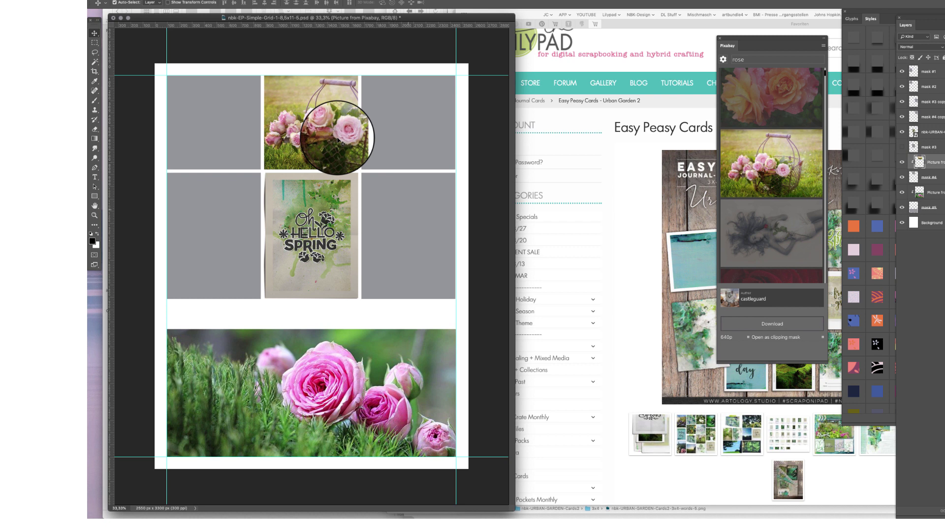
# Step: Select the last frame of the second row and search Pixabay for "forest"
pyautogui.click(405, 209)
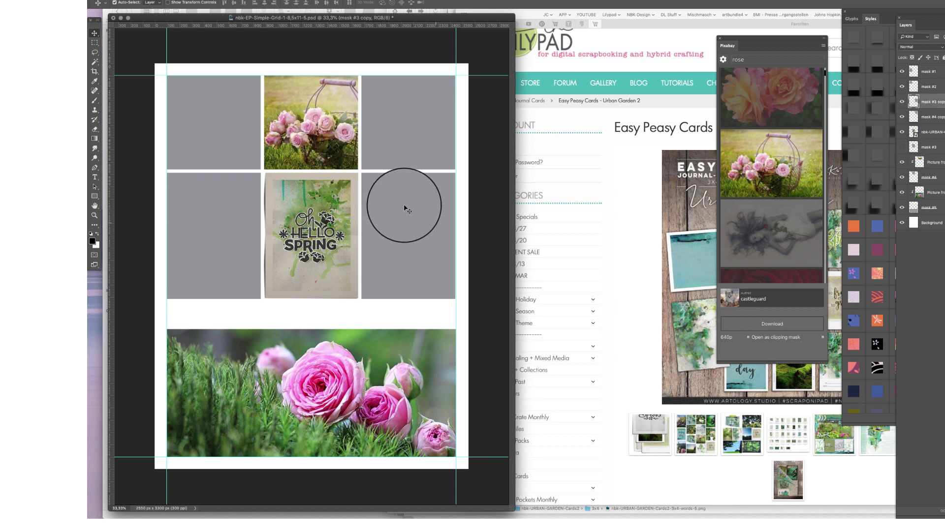
pyautogui.click(816, 112)
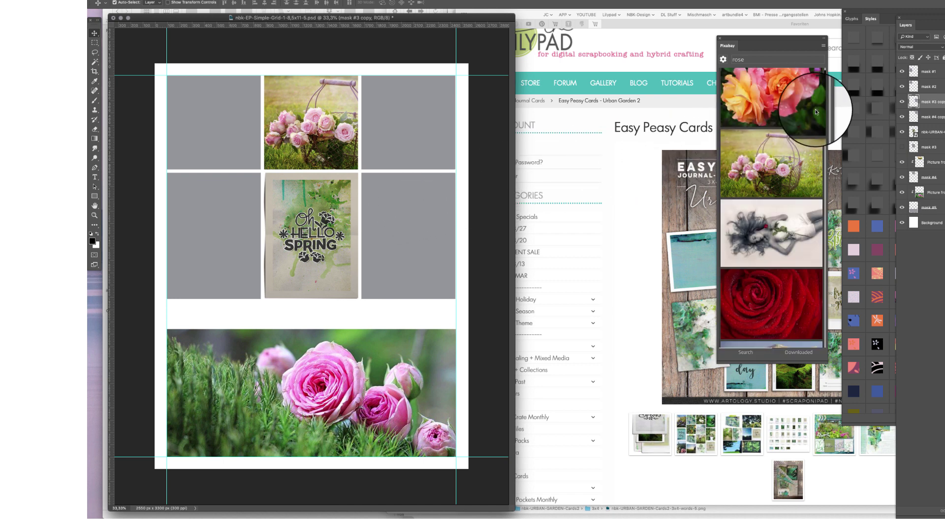
pyautogui.moveTo(749, 60); pyautogui.dragTo(700, 34)
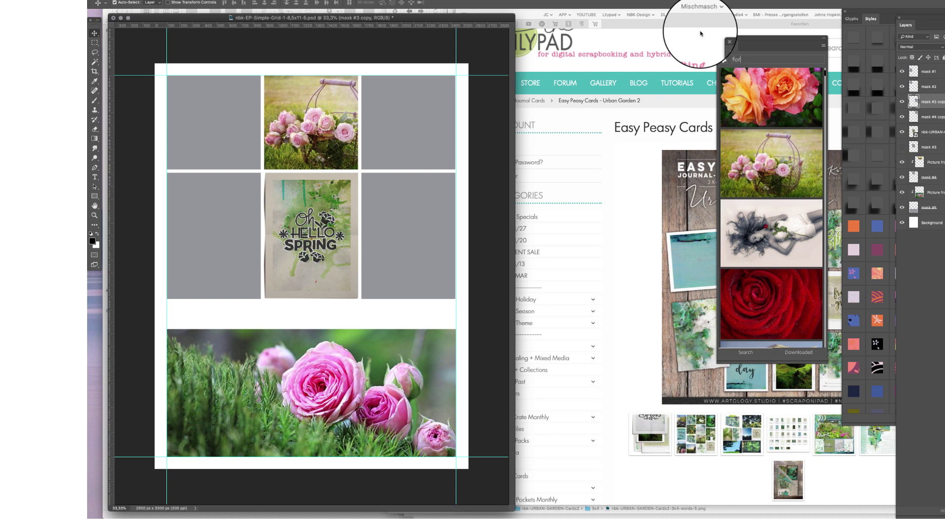
pyautogui.press('Return')
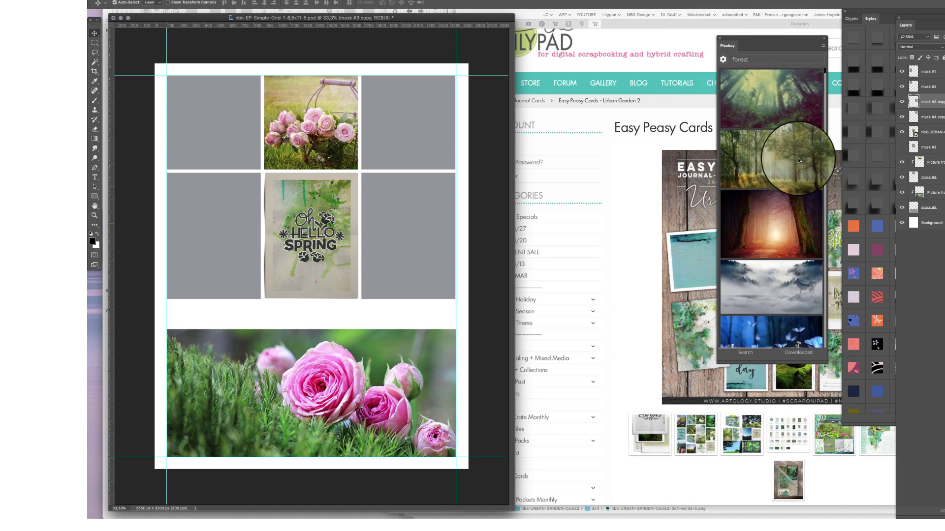
# Step: Download the Pixabay photo of the sunlit green forest as a clipping mask on the mask #3 copy frame
pyautogui.click(798, 158)
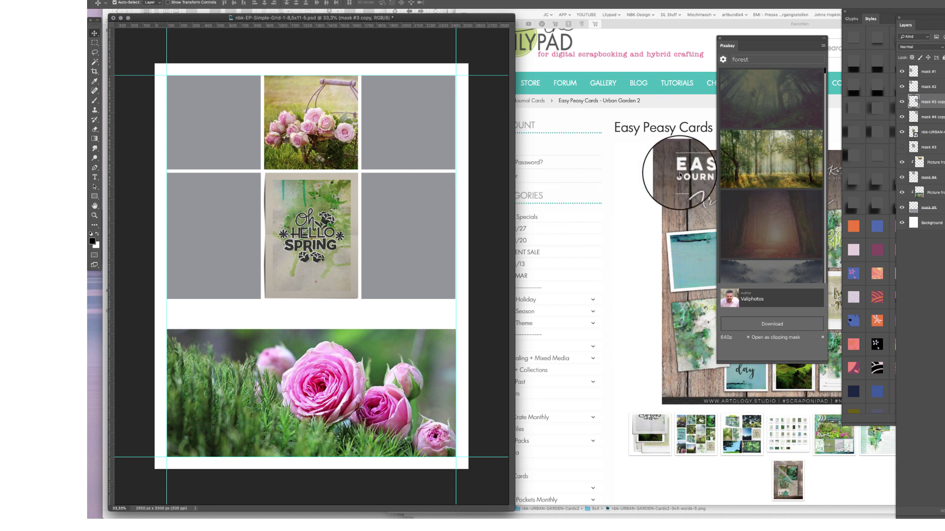
pyautogui.click(773, 156)
pyautogui.click(773, 155)
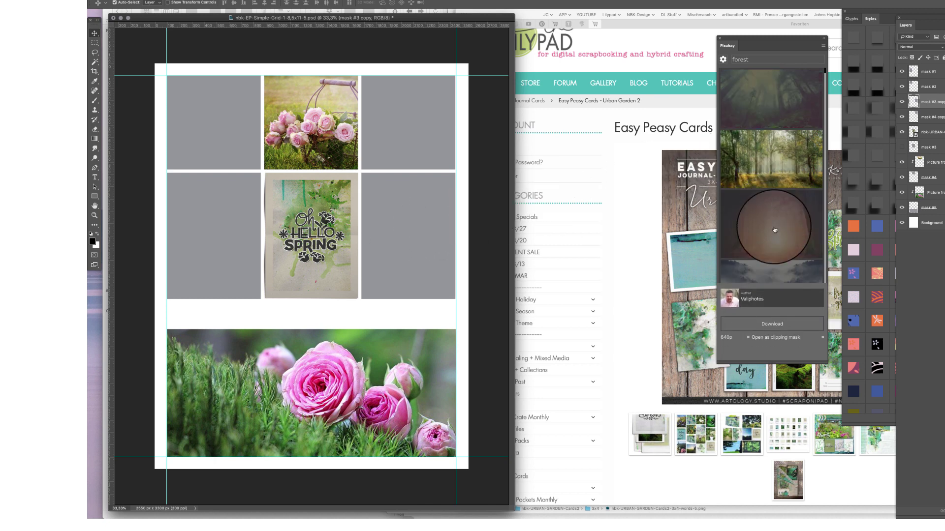
pyautogui.click(776, 324)
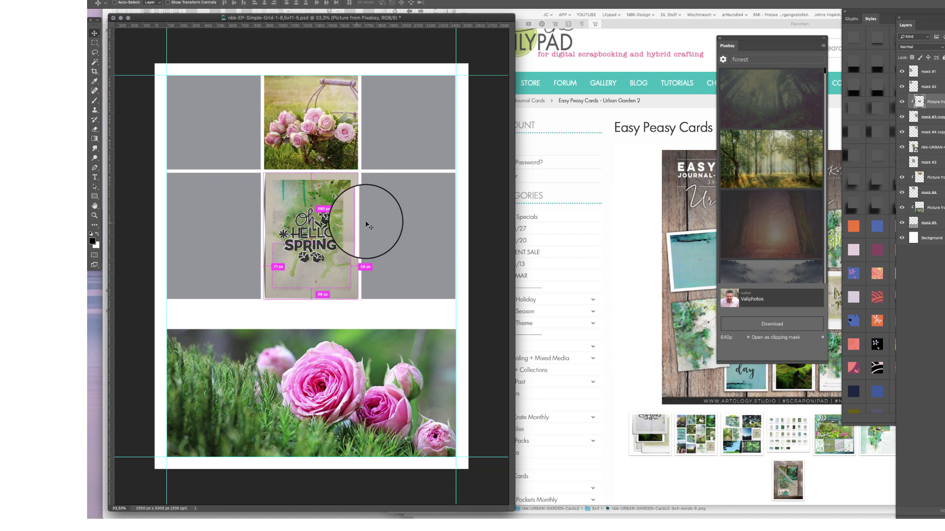
# Step: Align the forest photo with the second row's outer edge, scale it to about 368% to span between the guides, and shift it upward
pyautogui.moveTo(390, 221); pyautogui.dragTo(435, 184)
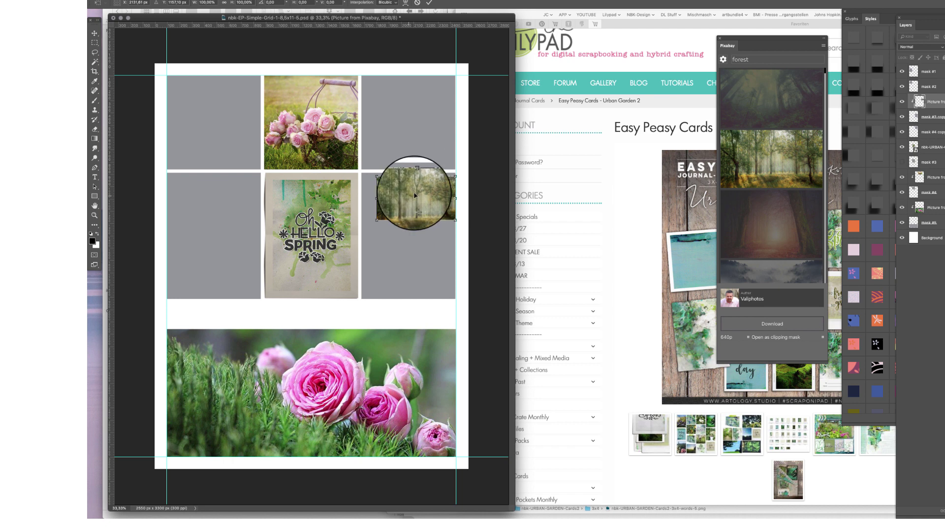
pyautogui.moveTo(376, 217); pyautogui.dragTo(156, 320)
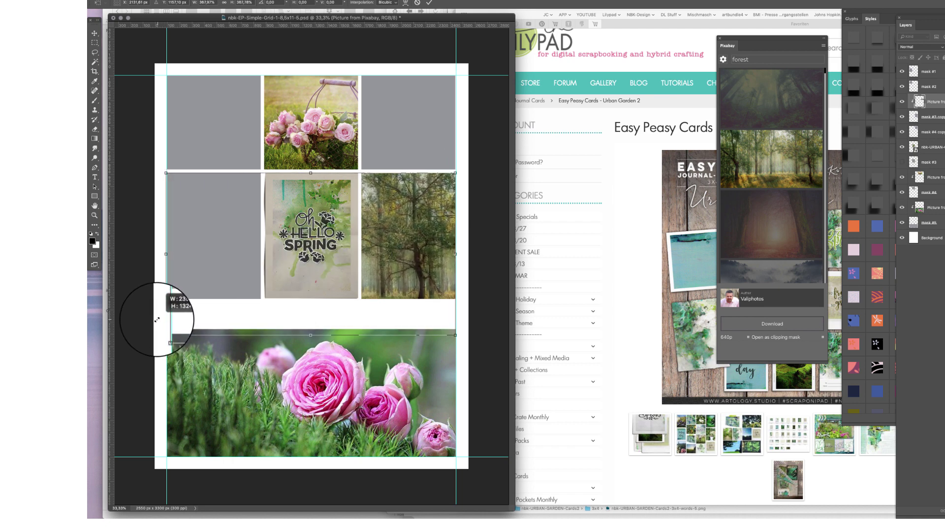
pyautogui.press('Return')
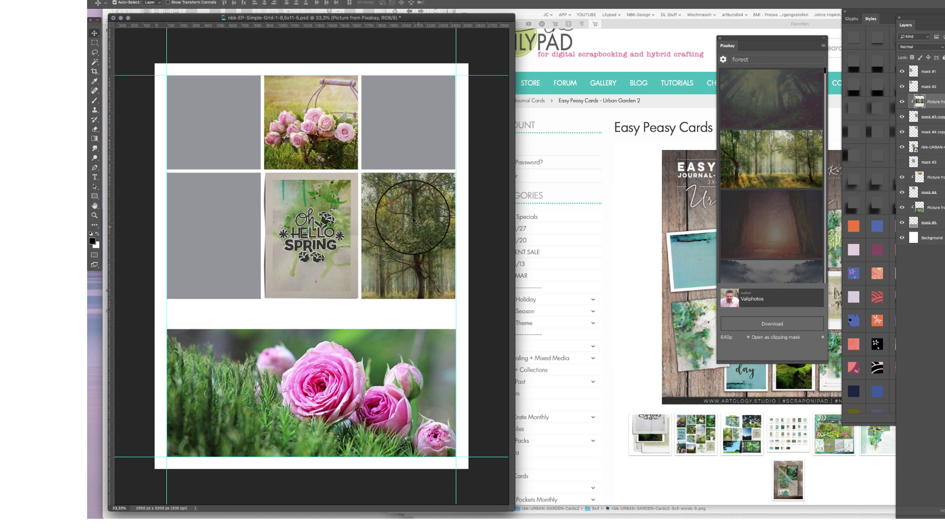
pyautogui.hotkey('ctrl', 't')
pyautogui.moveTo(413, 219); pyautogui.dragTo(416, 196)
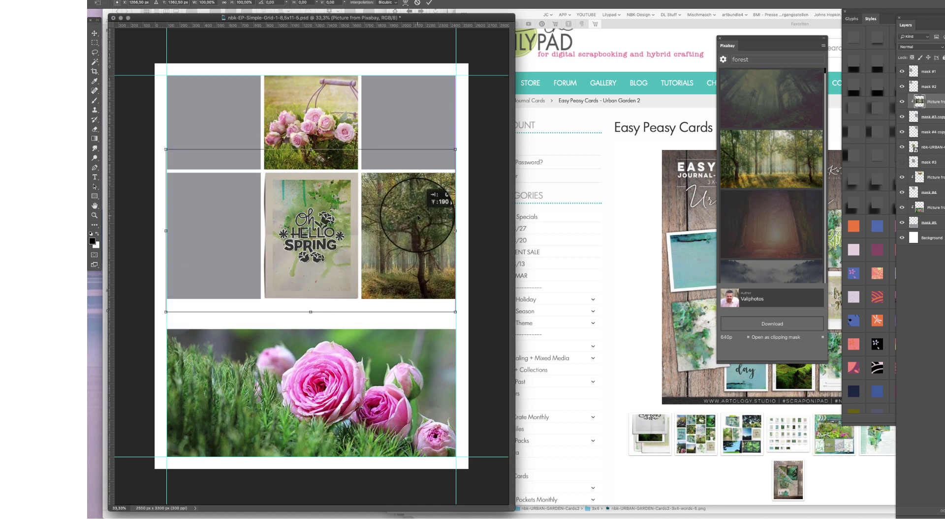
pyautogui.press('Return')
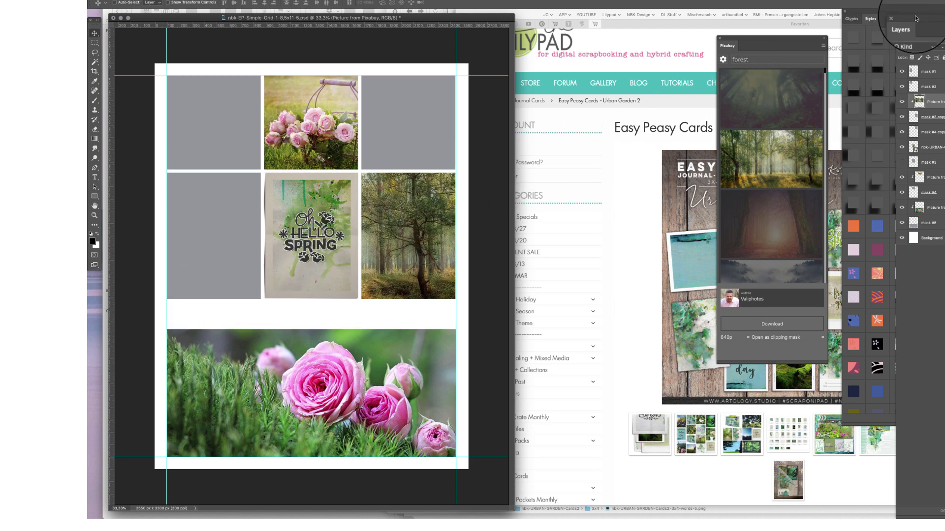
# Step: Duplicate the forest photo layer, move the copy above mask #1 and clip it to that first frame of the second row
pyautogui.hotkey('ctrl', 'j')
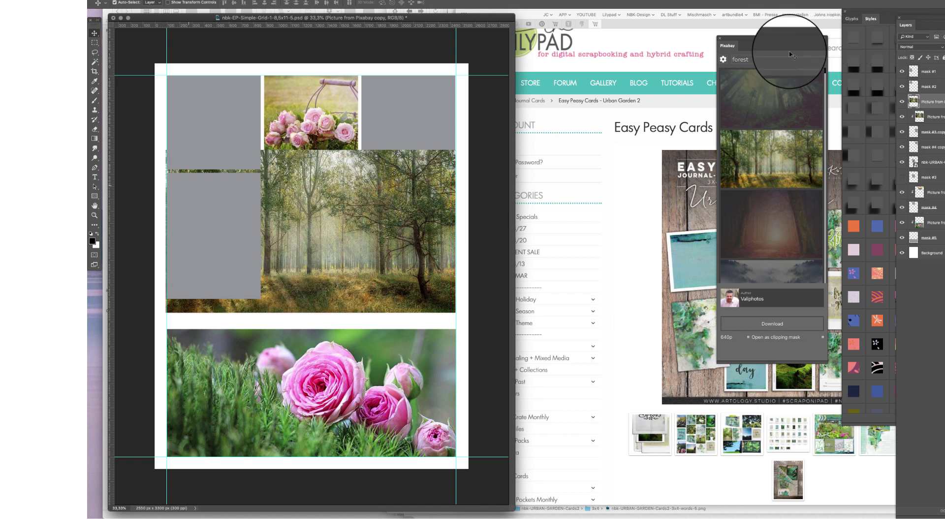
pyautogui.click(216, 217)
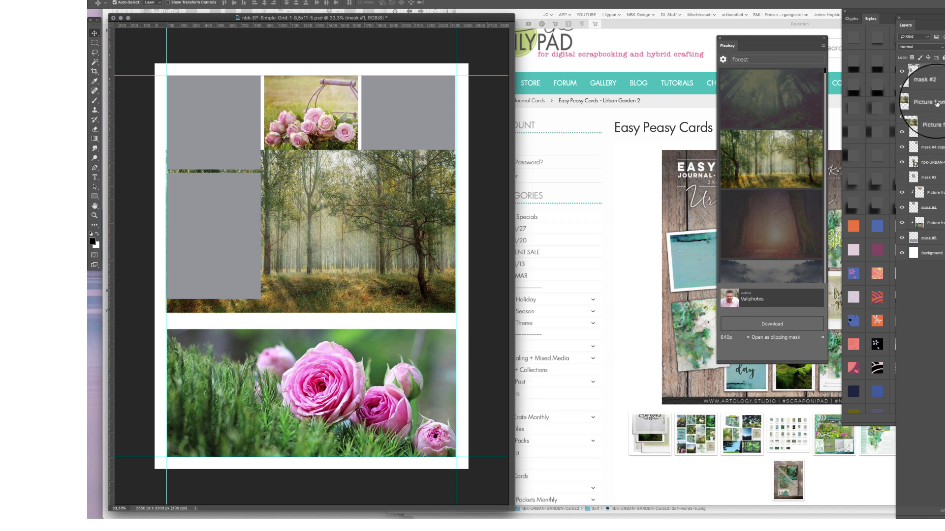
pyautogui.moveTo(940, 116); pyautogui.dragTo(943, 69)
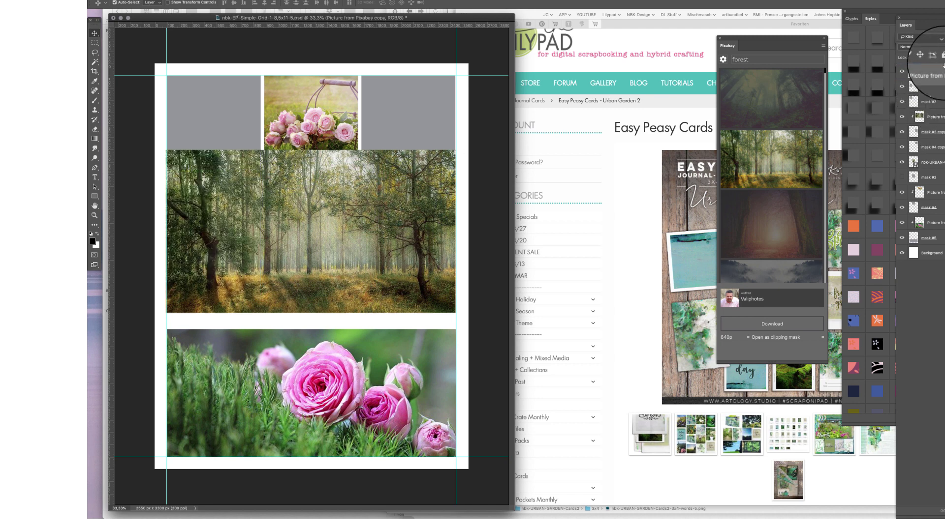
pyautogui.press('super+alt+g')
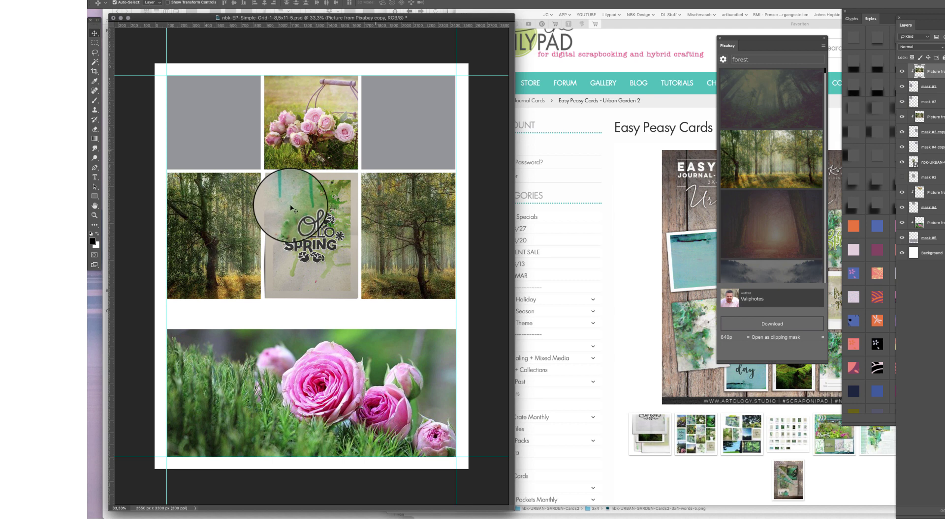
# Step: Select the last frame of the first row, switch to Deep and reveal the square TIME TO sprout card nbk-URBAN-GARDEN-Cards1-4x4_7.jpg in Finder
pyautogui.click(416, 122)
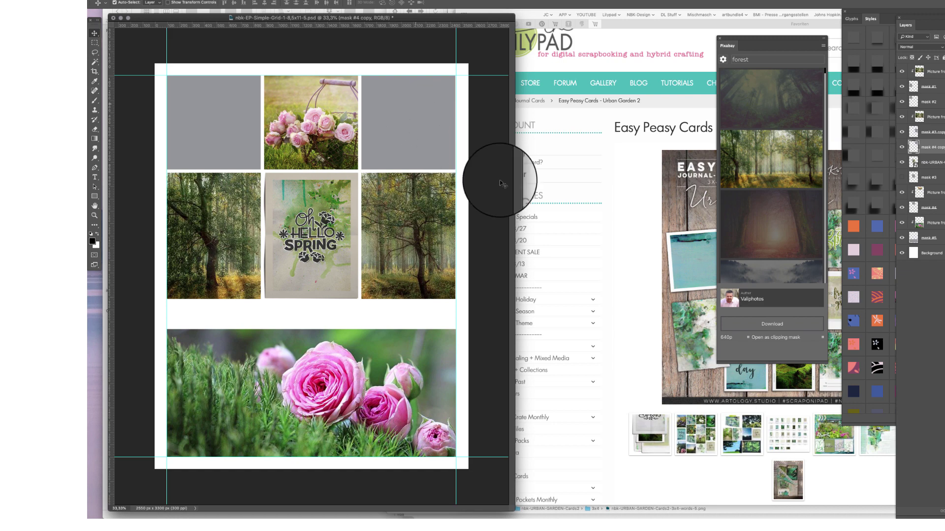
pyautogui.click(640, 287)
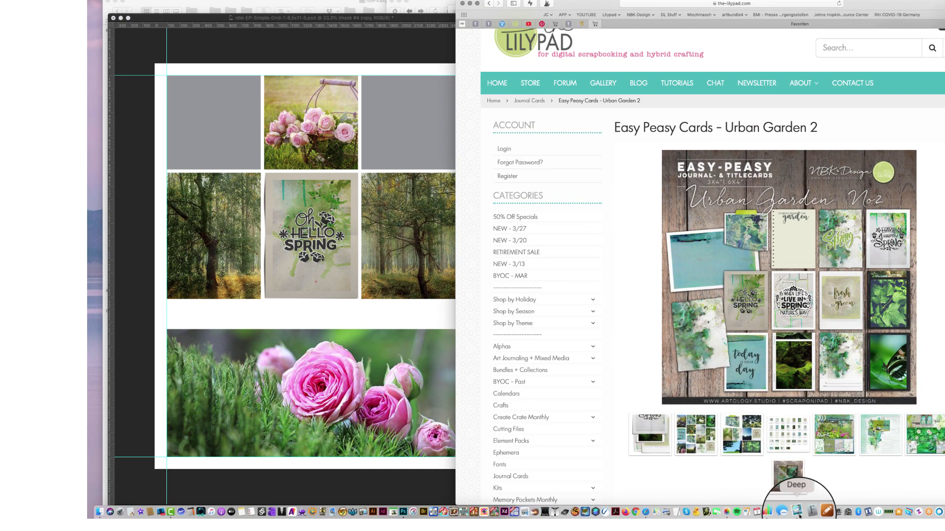
pyautogui.click(798, 514)
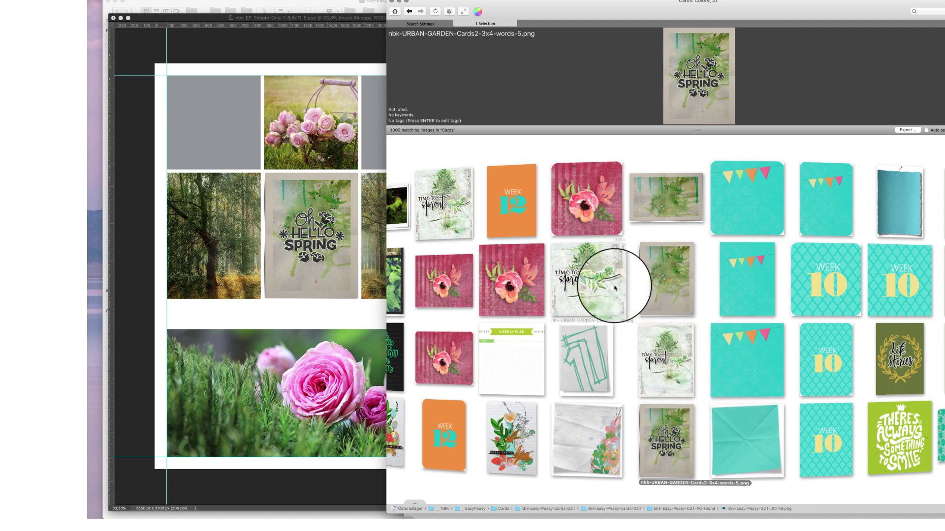
pyautogui.rightClick(600, 260)
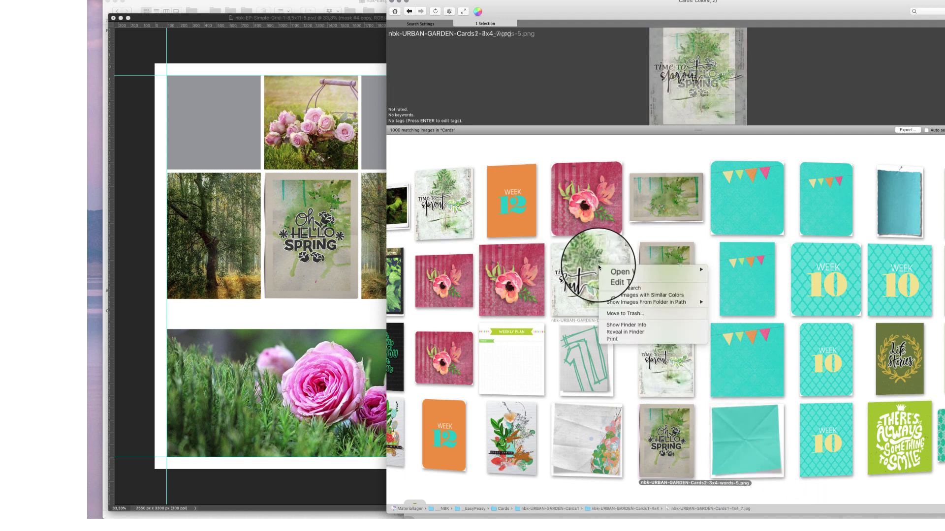
pyautogui.click(649, 332)
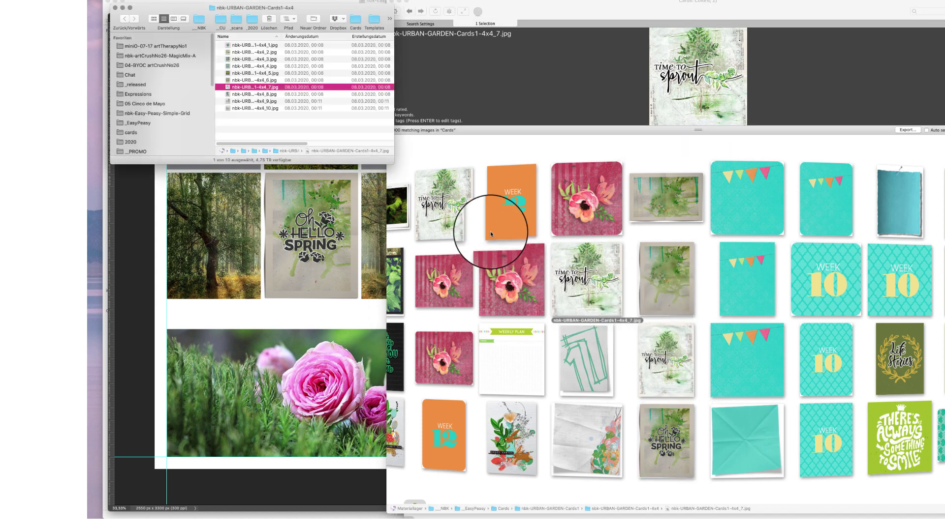
# Step: Show the nbk-URBAN-GARDEN-Cards1-4x4 folder as large thumbnails in an enlarged window and move it clear of the Photoshop document
pyautogui.click(150, 17)
pyautogui.moveTo(393, 164); pyautogui.dragTo(695, 459)
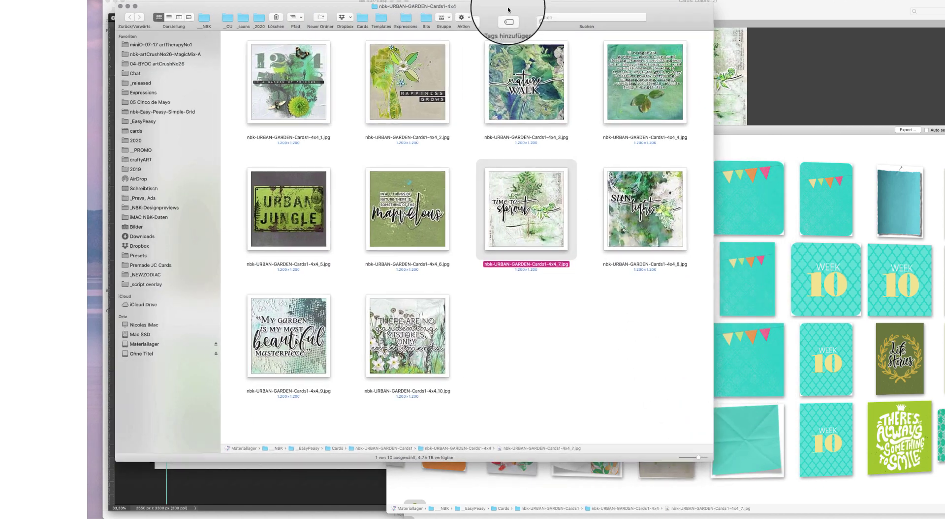
pyautogui.moveTo(506, 11); pyautogui.dragTo(814, 15)
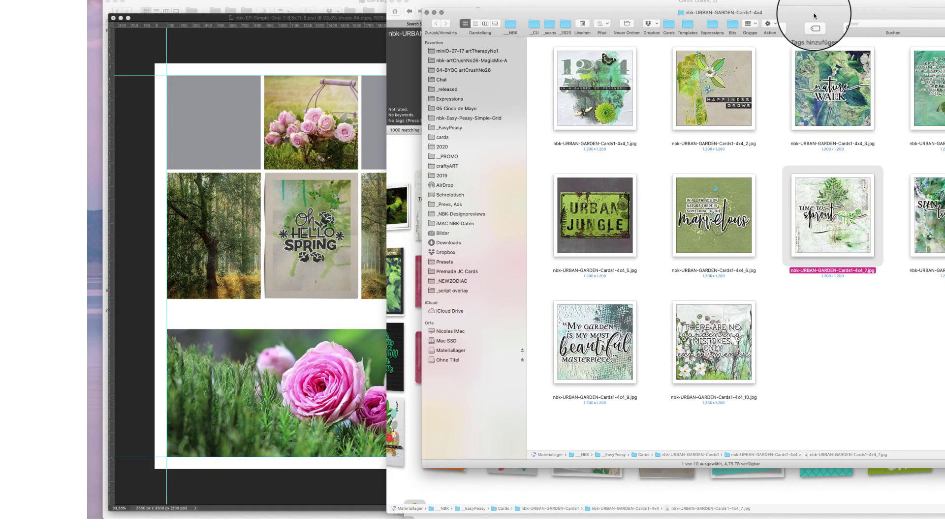
# Step: Place nbk-URBAN-GARDEN-Cards1-4x4_9.jpg in the first frame of the first row and scale it down to fit the frame
pyautogui.click(773, 275)
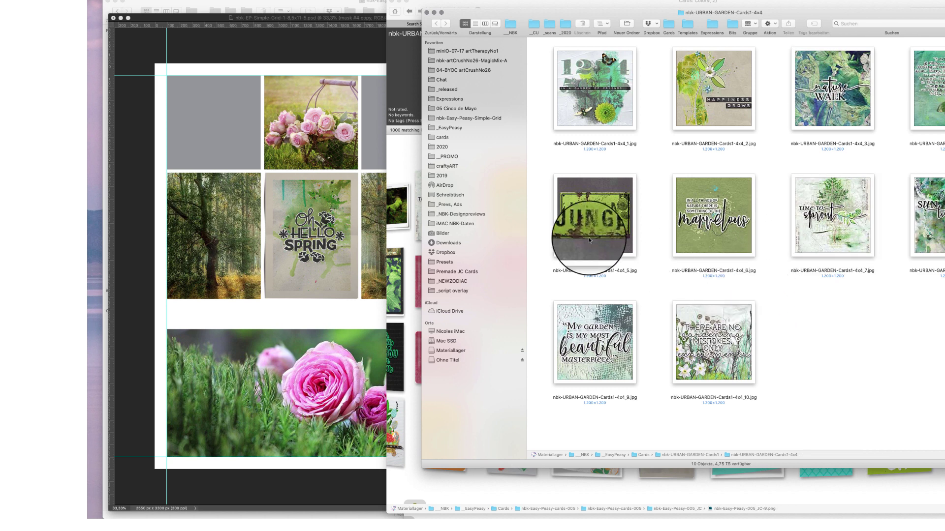
pyautogui.click(242, 128)
pyautogui.moveTo(588, 346); pyautogui.dragTo(249, 132)
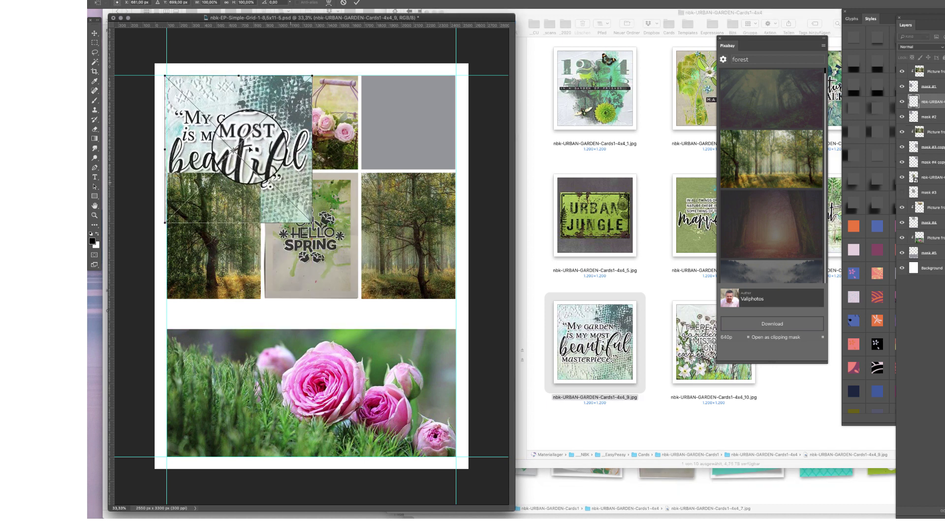
pyautogui.moveTo(312, 223); pyautogui.dragTo(255, 172)
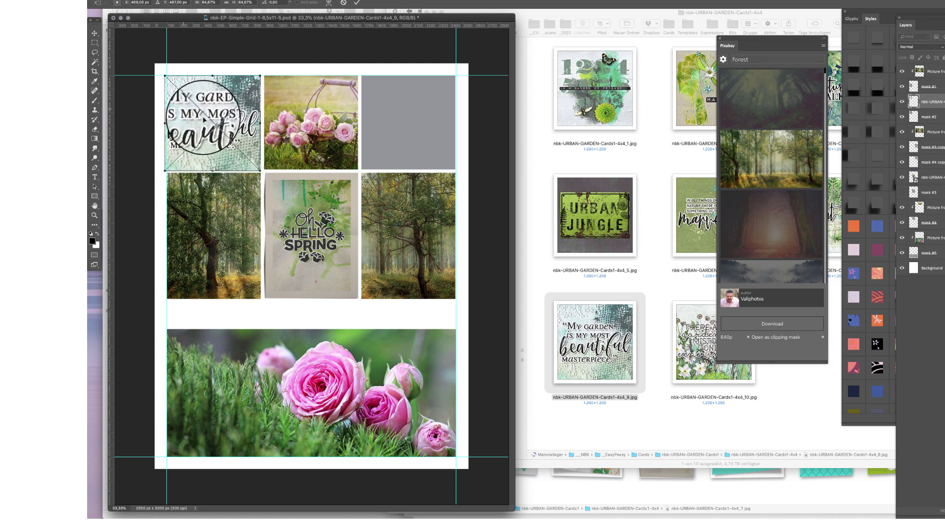
pyautogui.moveTo(165, 75); pyautogui.dragTo(165, 77)
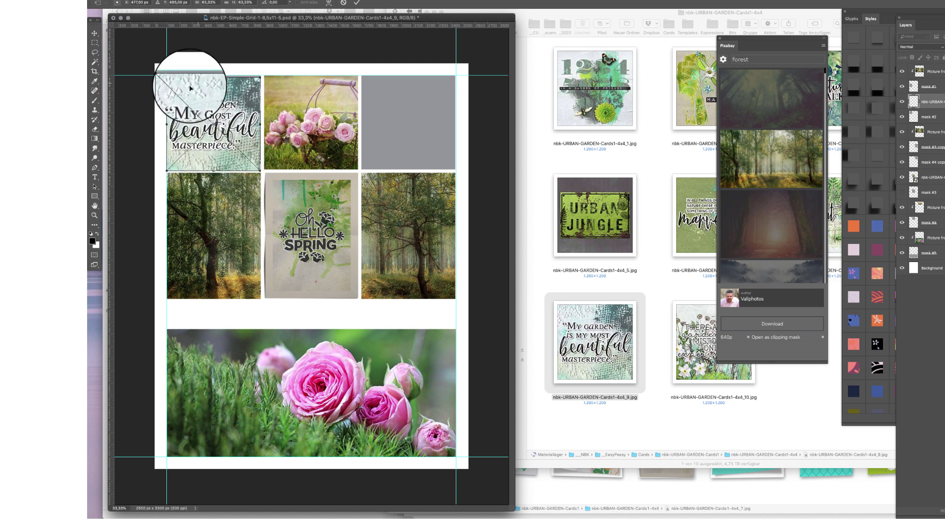
pyautogui.moveTo(224, 99); pyautogui.dragTo(227, 98)
pyautogui.press('Return')
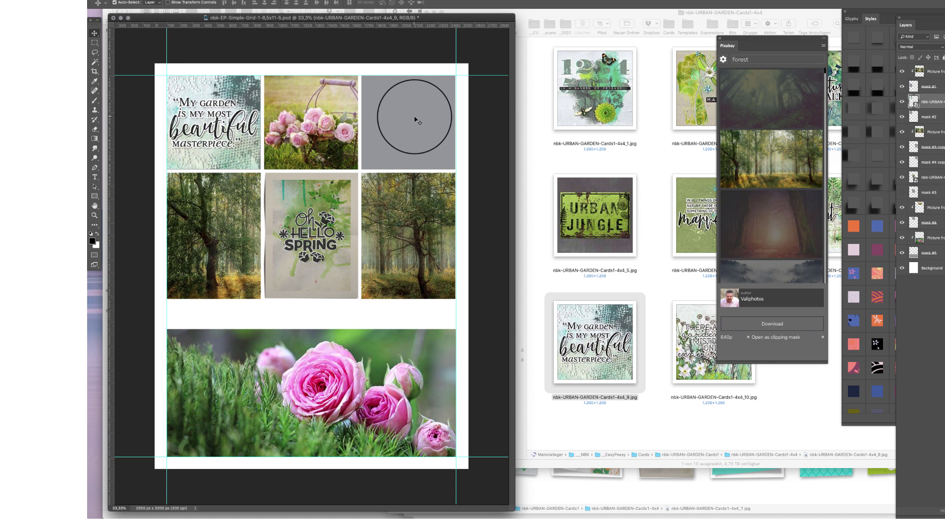
# Step: Select the last frame of the first row and open the *03-2017-Urbangarden folder in Finder under __NBK and _2017 erledigt
pyautogui.moveTo(416, 121)
pyautogui.mouseDown()
pyautogui.moveTo(410, 114)
pyautogui.moveTo(428, 111)
pyautogui.mouseUp()
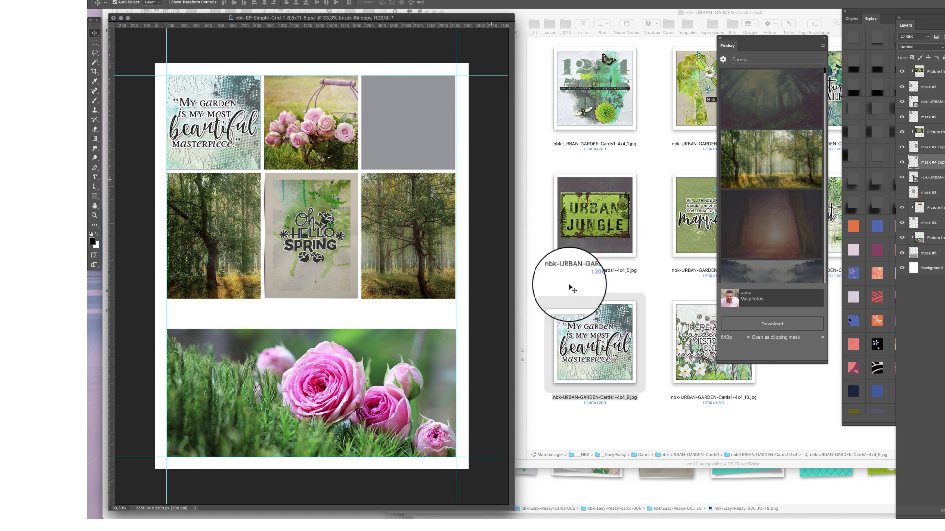
pyautogui.click(677, 423)
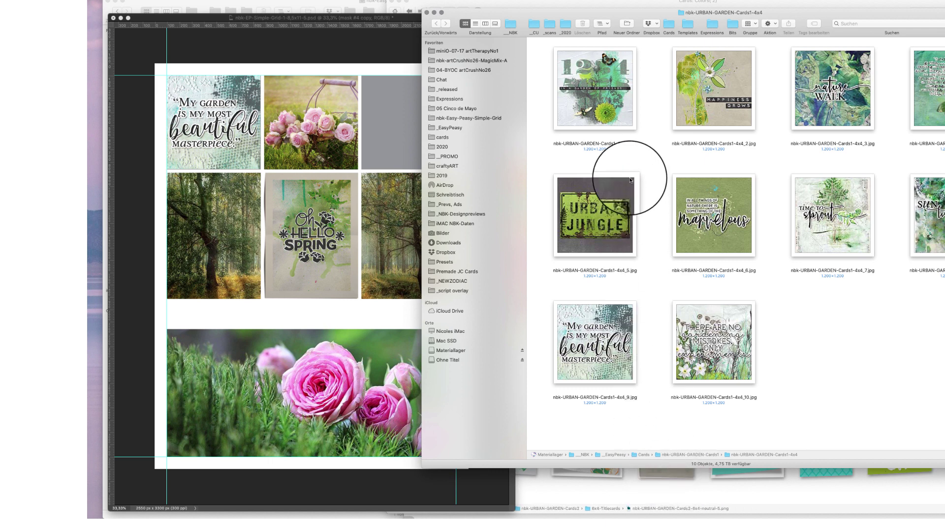
pyautogui.click(512, 22)
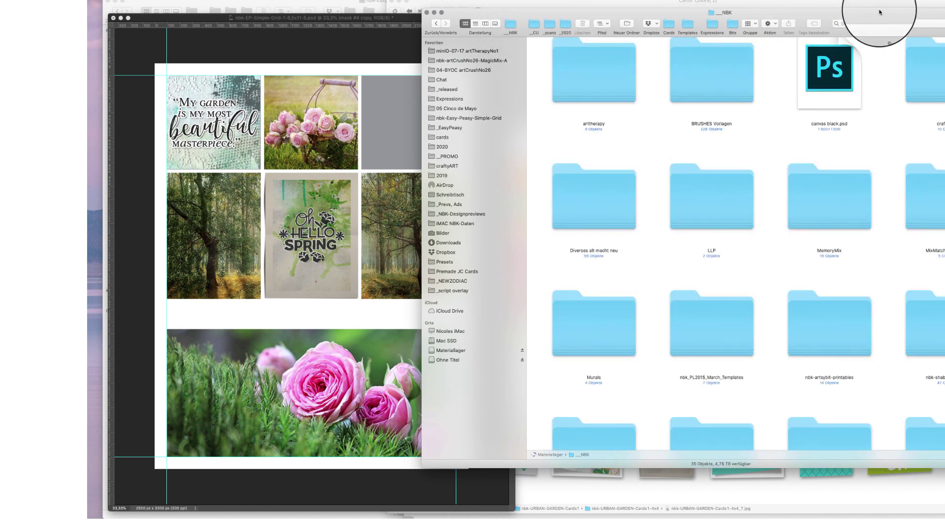
pyautogui.press('Home')
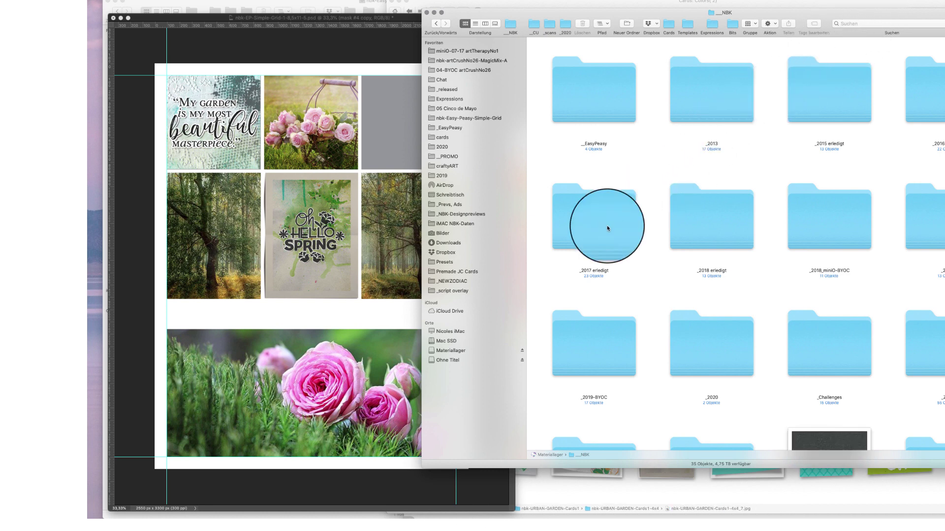
pyautogui.click(610, 226)
pyautogui.doubleClick(612, 228)
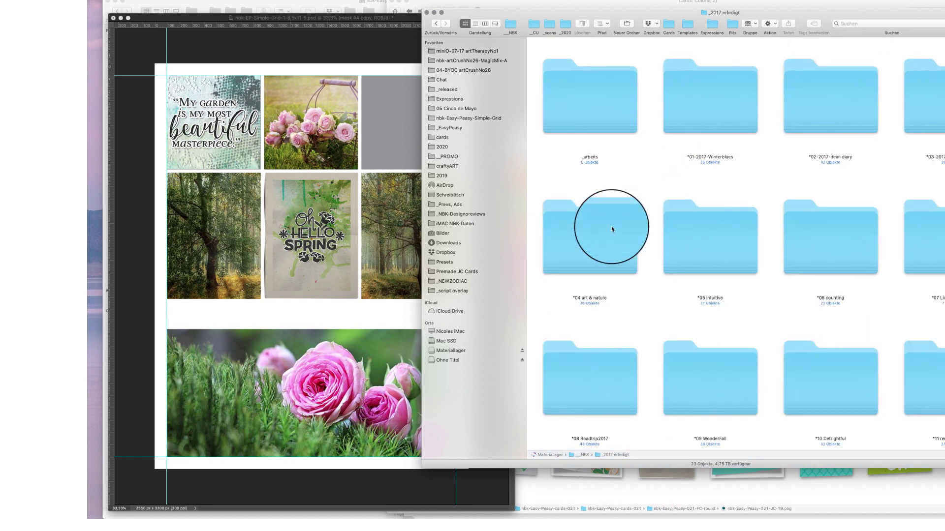
pyautogui.scroll(-1, 743, 250)
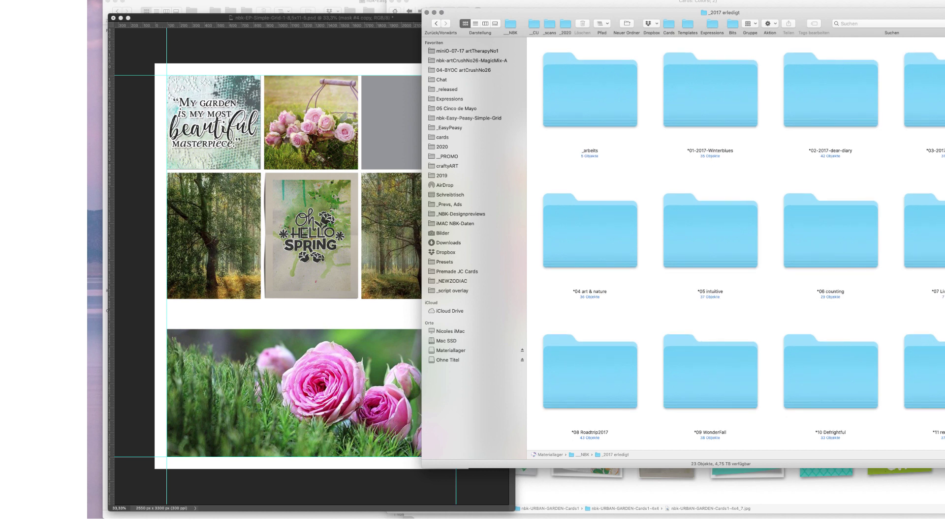
pyautogui.doubleClick(935, 99)
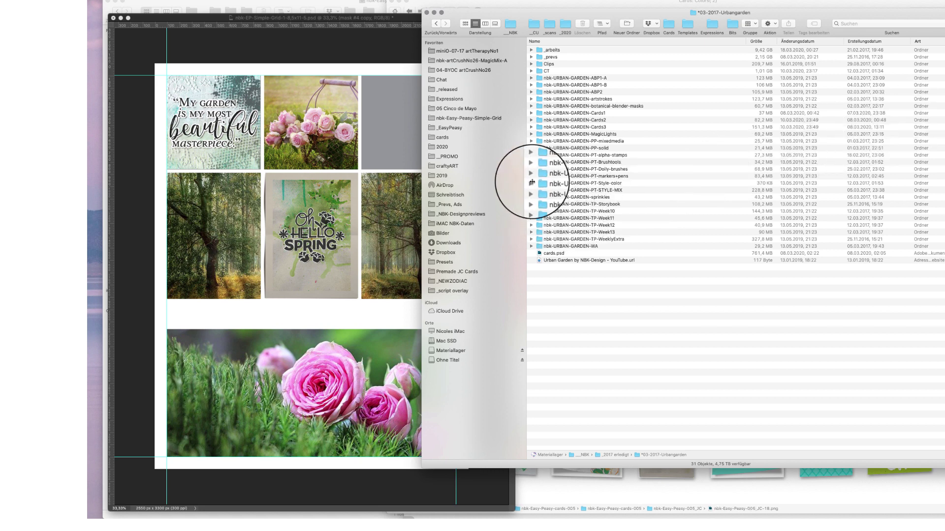
# Step: Load nbk-URBAN-GARDEN-PT-colorstyles.asl into Photoshop and apply its olive green style to the last frame of the first row
pyautogui.click(531, 183)
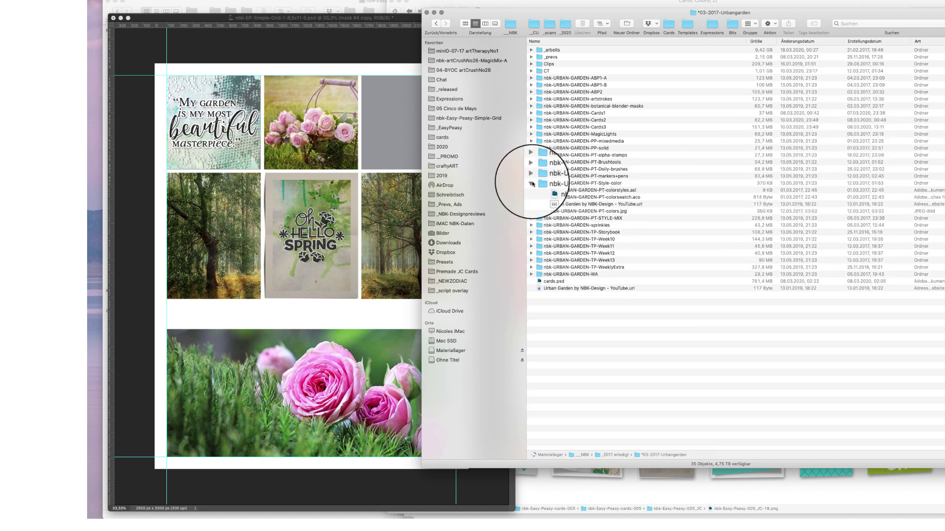
pyautogui.doubleClick(629, 190)
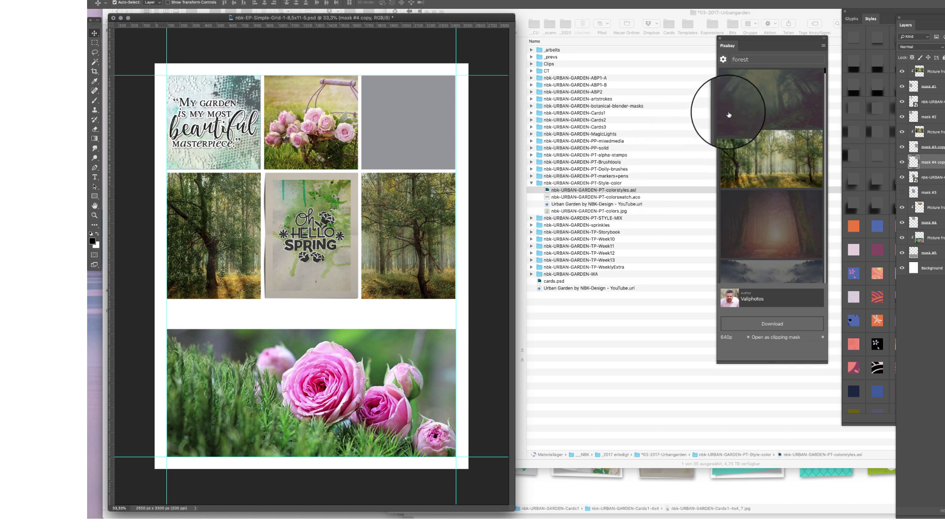
pyautogui.moveTo(865, 12); pyautogui.dragTo(701, 12)
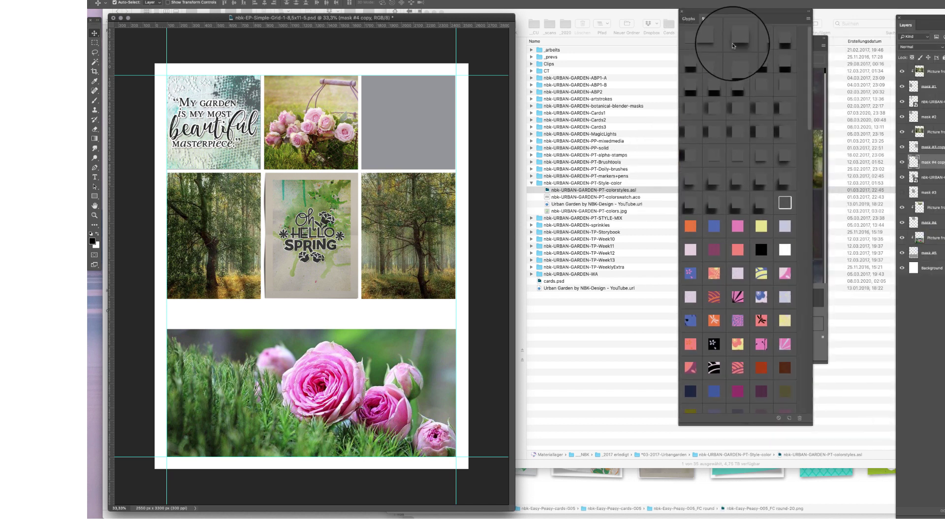
pyautogui.moveTo(801, 116); pyautogui.dragTo(808, 407)
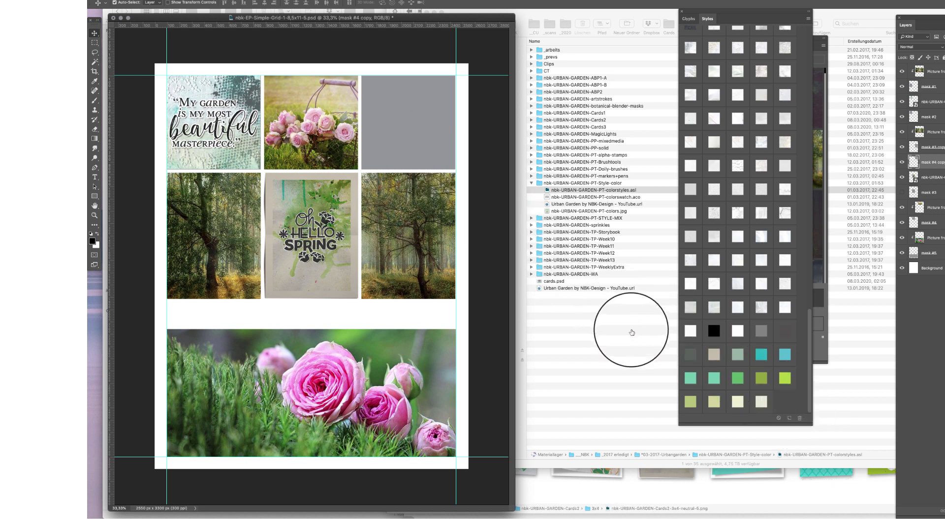
pyautogui.click(711, 379)
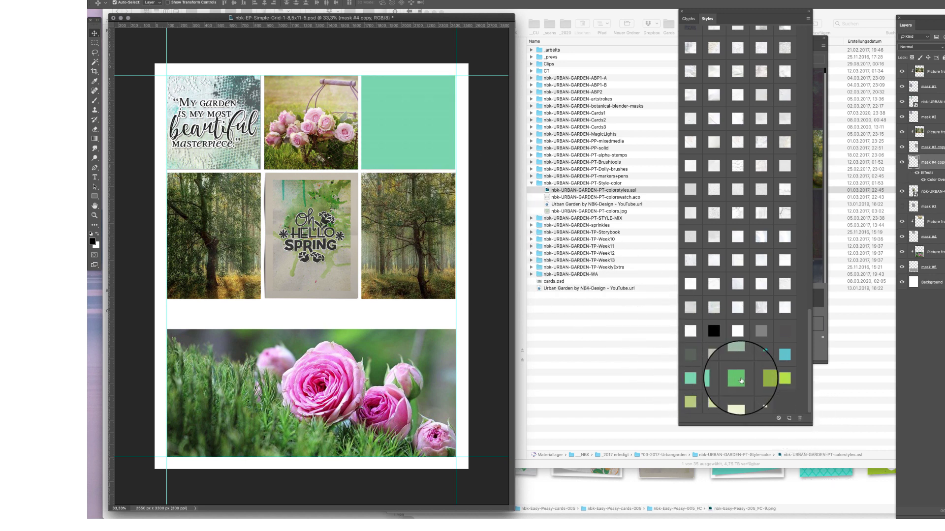
pyautogui.click(763, 378)
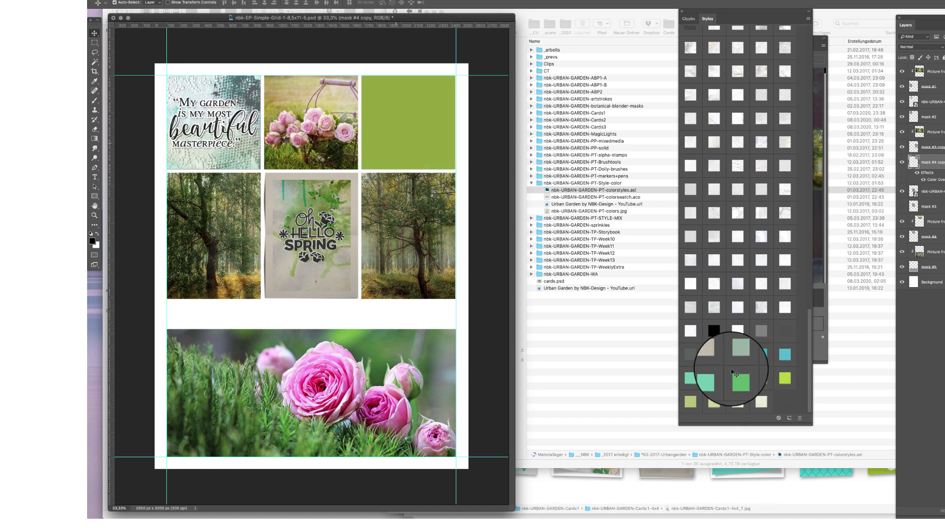
# Step: Open the nbk-URBAN-GARDEN-WA folder in Finder and show its contents as thumbnails
pyautogui.click(618, 352)
pyautogui.click(614, 274)
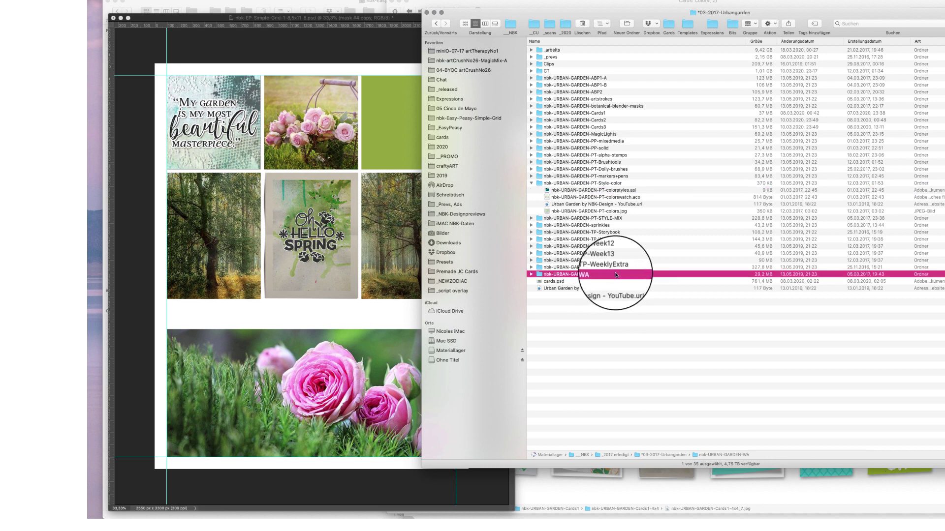
pyautogui.doubleClick(619, 275)
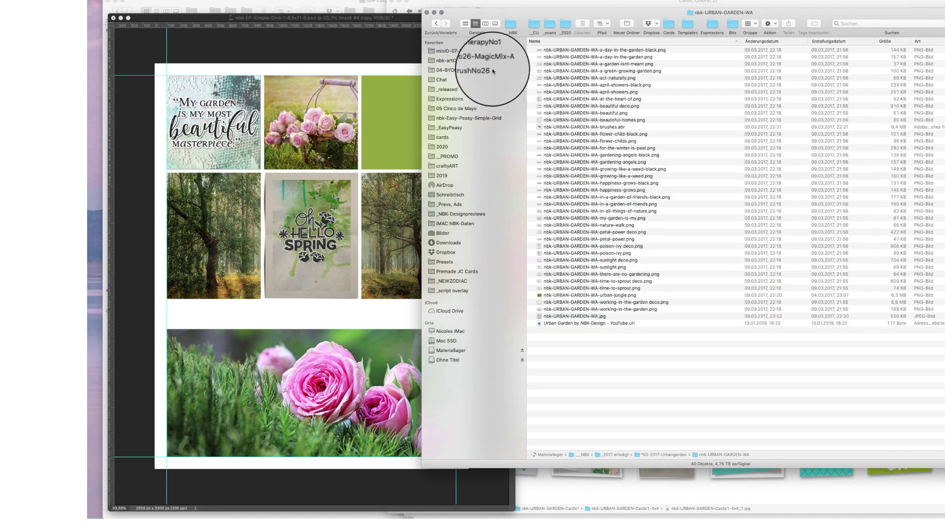
pyautogui.click(466, 24)
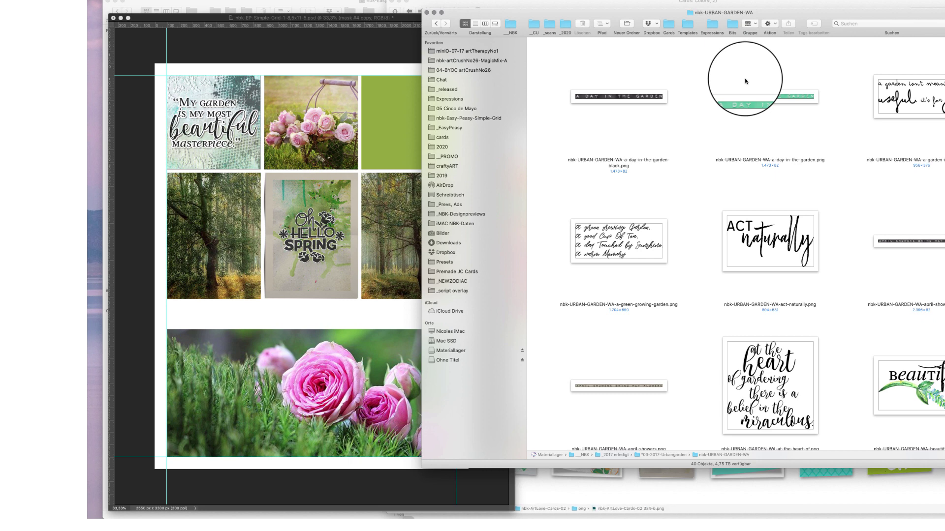
# Step: Place the nature walk word art from the nbk-URBAN-GARDEN-WA folder over the lower corner of the large rose photo
pyautogui.click(913, 378)
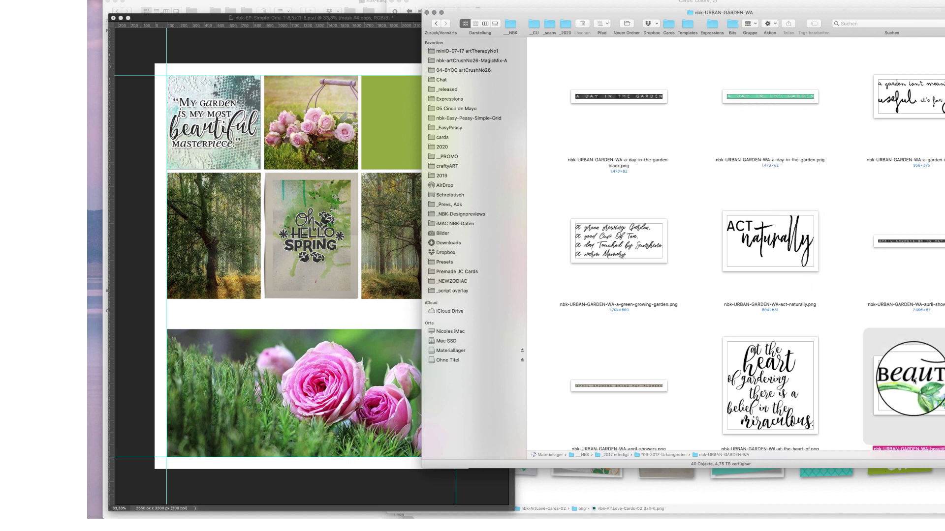
pyautogui.scroll(-10, 736, 246)
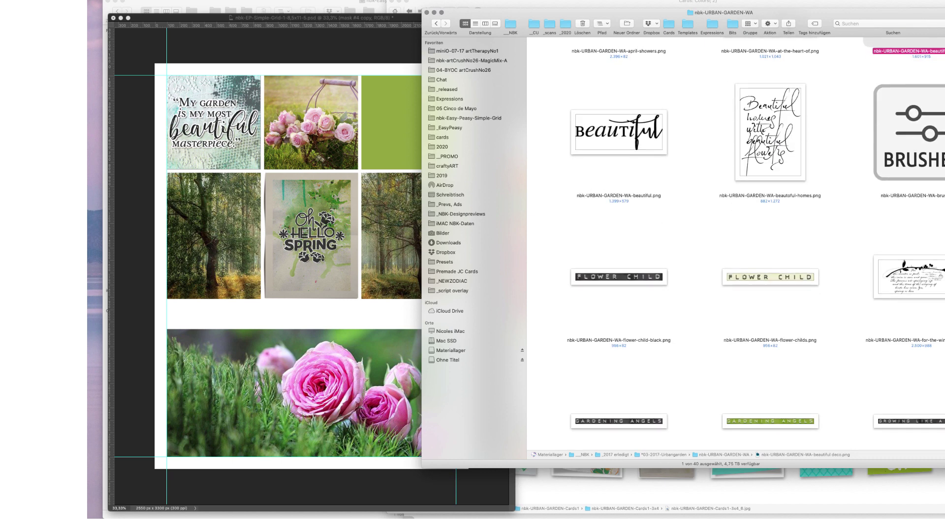
pyautogui.scroll(-15, 930, 246)
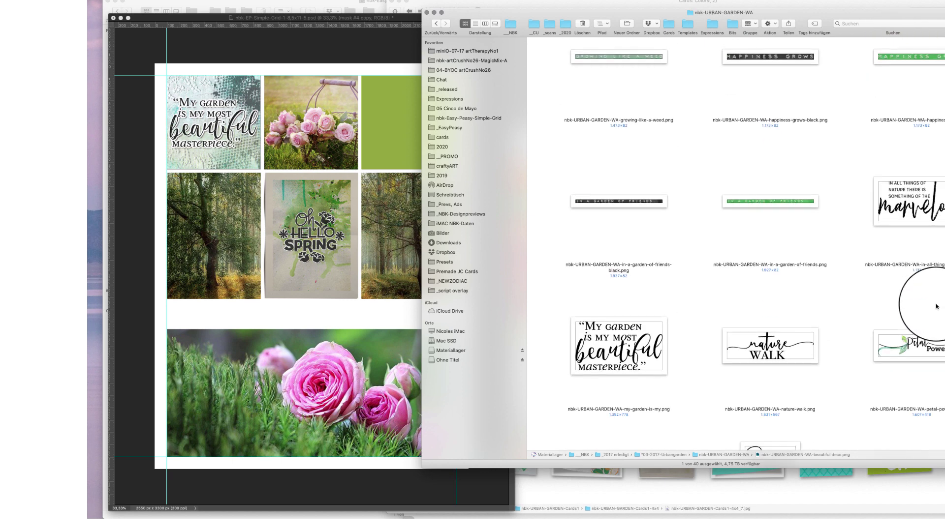
pyautogui.scroll(1, 937, 306)
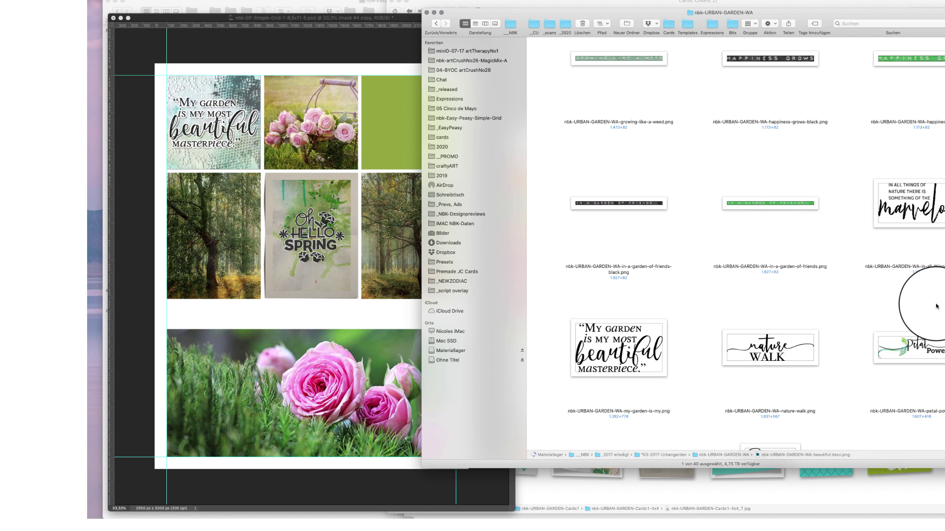
pyautogui.moveTo(770, 347); pyautogui.dragTo(306, 306)
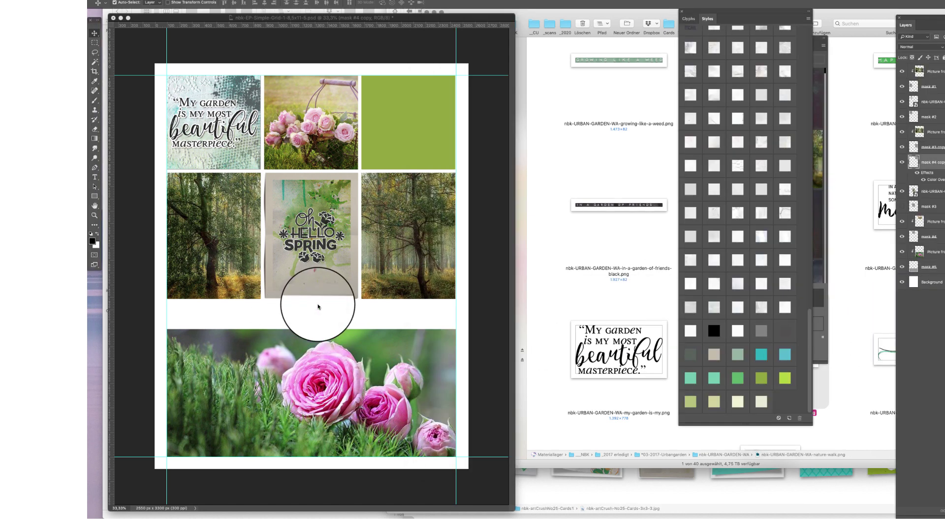
pyautogui.moveTo(359, 274); pyautogui.dragTo(284, 424)
pyautogui.press('Return')
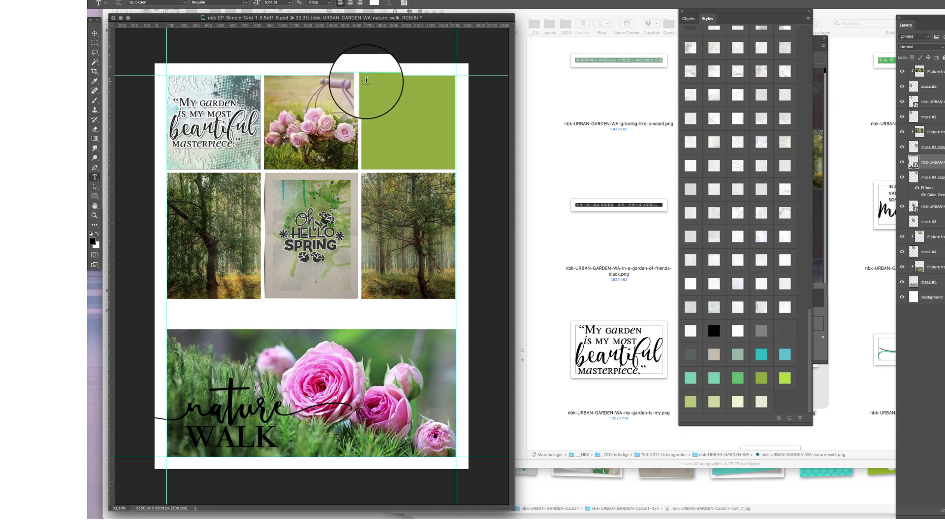
# Step: Add a text box just inside the edges of the green frame and fill it with Lorem Ipsum placeholder text
pyautogui.moveTo(366, 81); pyautogui.dragTo(450, 163)
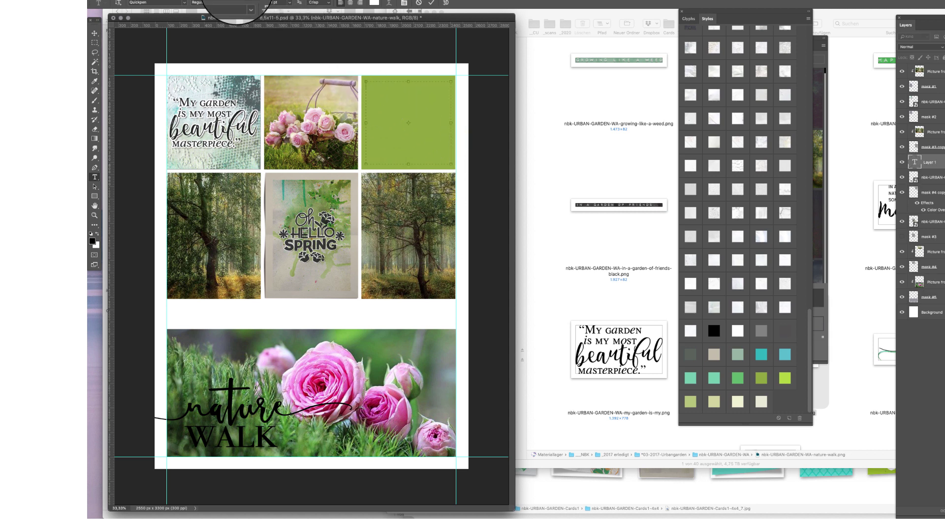
pyautogui.click(249, 1)
pyautogui.moveTo(231, 2)
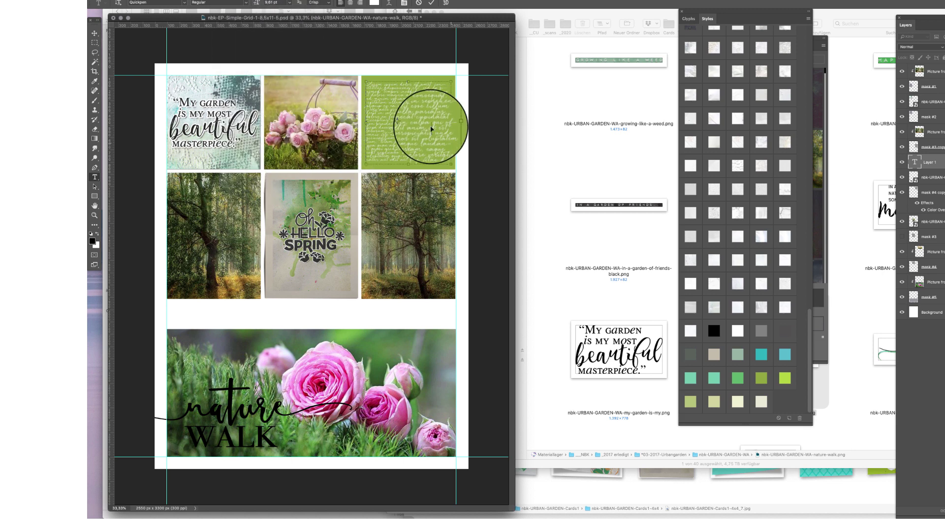
pyautogui.press('super+a')
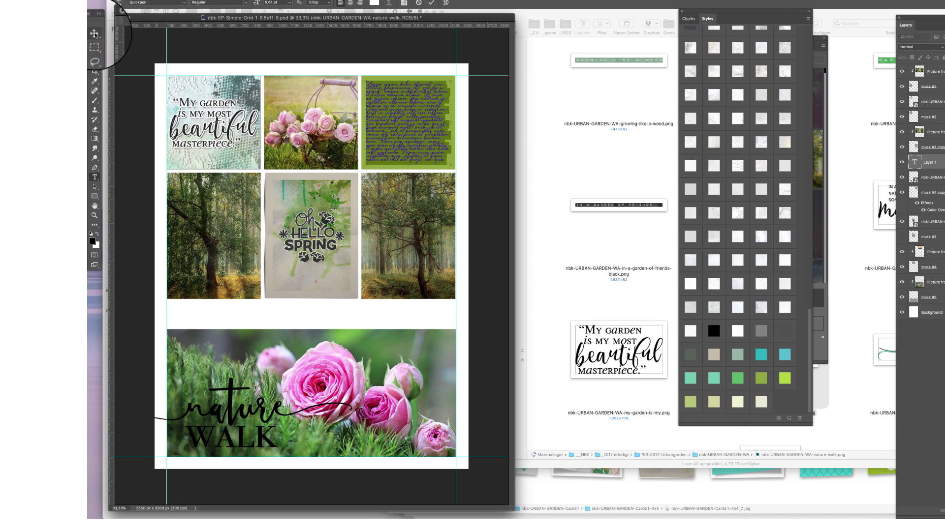
pyautogui.click(95, 33)
pyautogui.scroll(10, 385, 134)
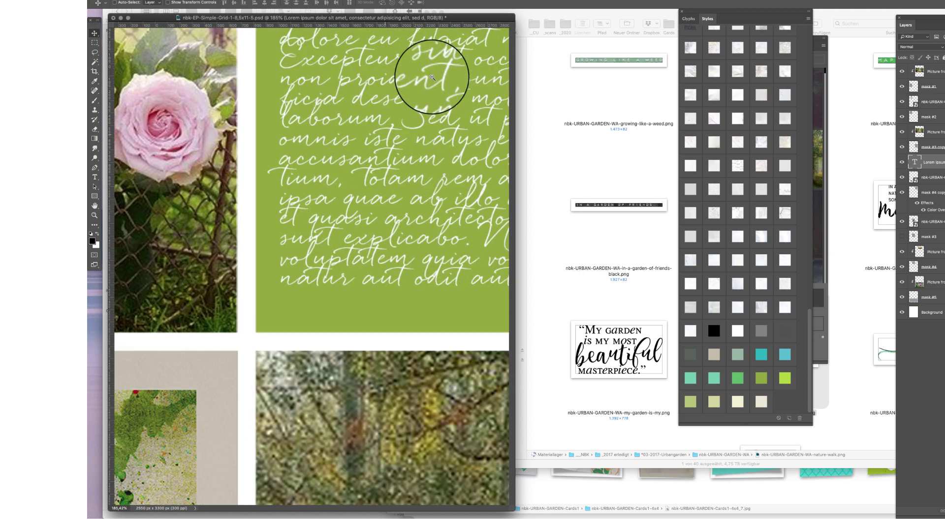
pyautogui.scroll(3, 377, 188)
pyautogui.hscroll(5, 377, 187)
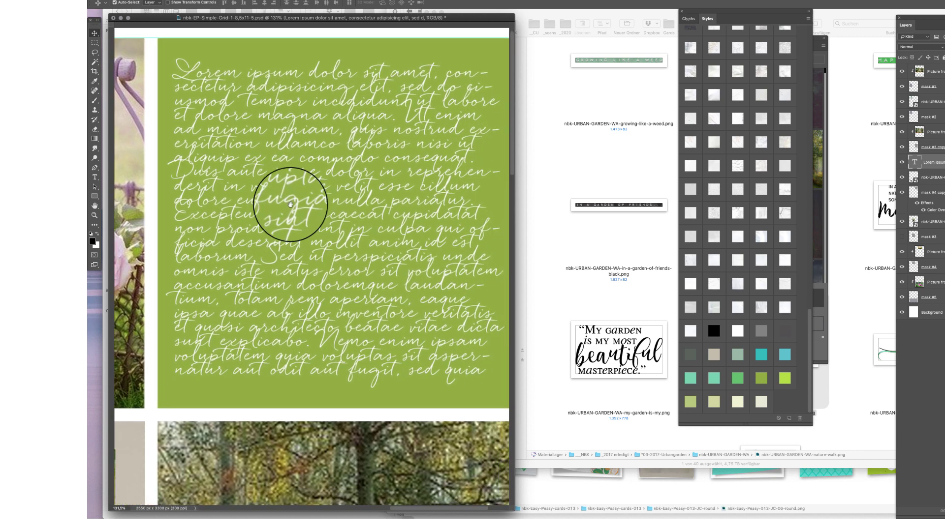
pyautogui.doubleClick(914, 162)
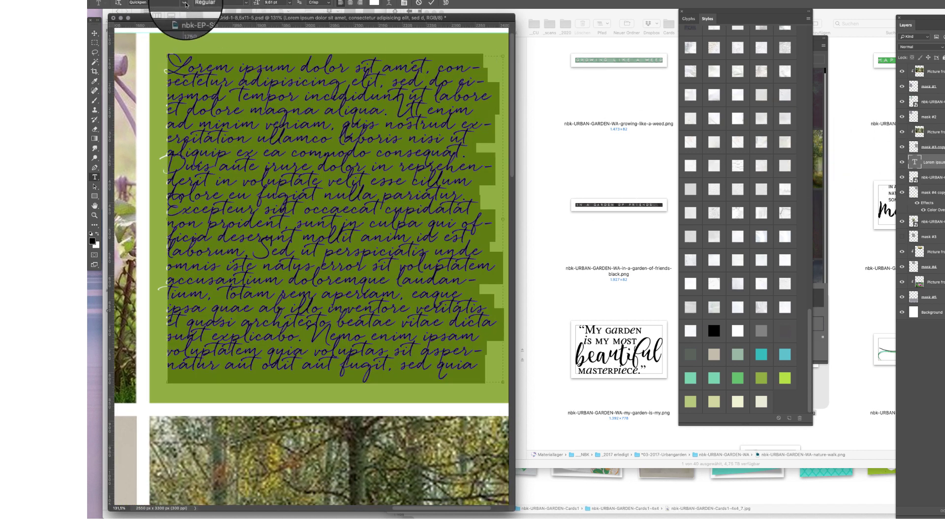
pyautogui.click(186, 3)
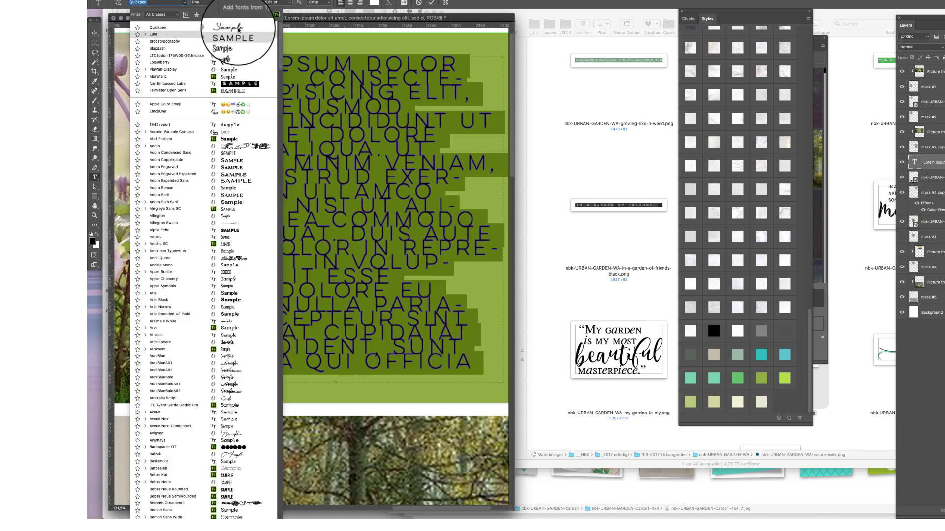
pyautogui.scroll(-1, 279, 57)
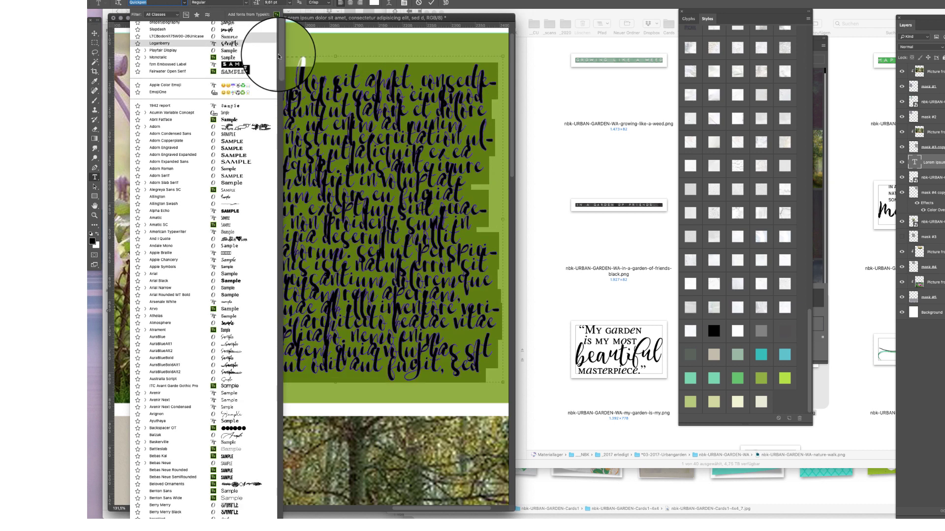
pyautogui.scroll(1, 275, 44)
pyautogui.click(276, 15)
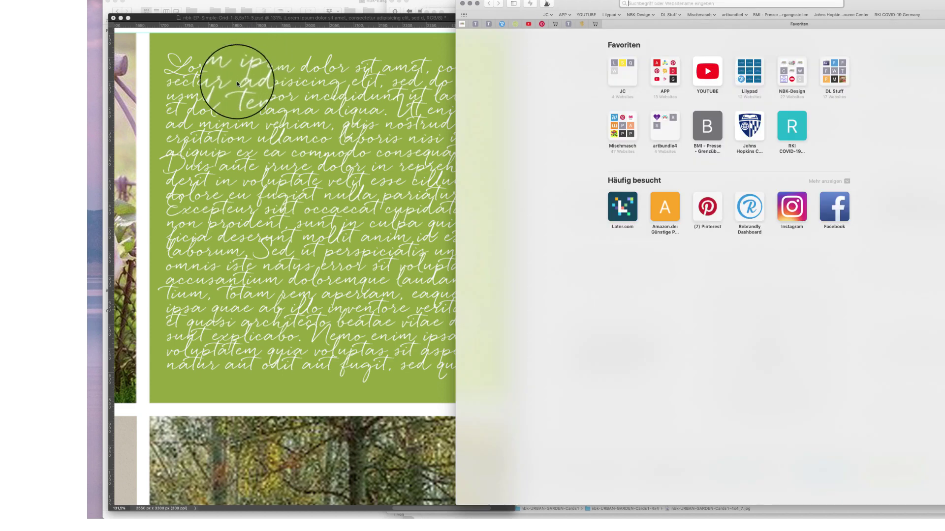
pyautogui.click(240, 78)
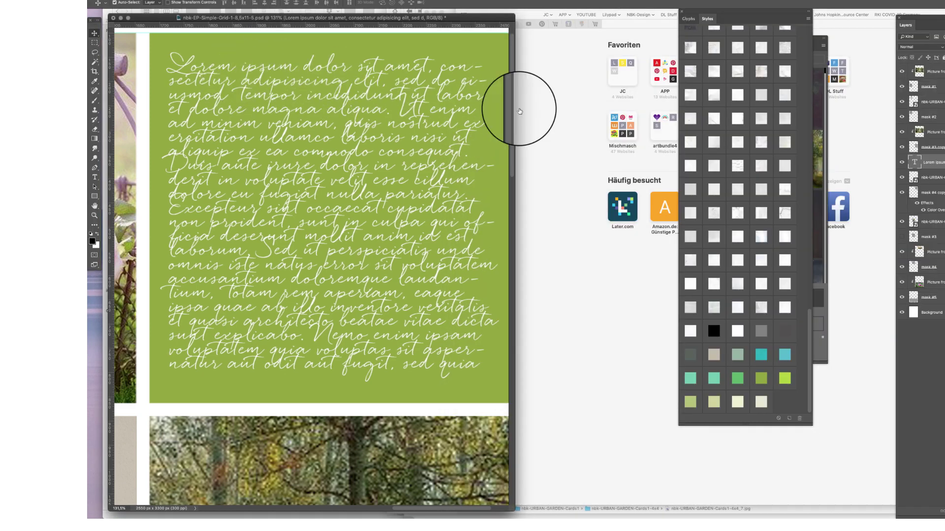
# Step: Limit the font choices to Typekit fonts and apply the Sunflower font to all the journaling text in the green frame
pyautogui.doubleClick(914, 163)
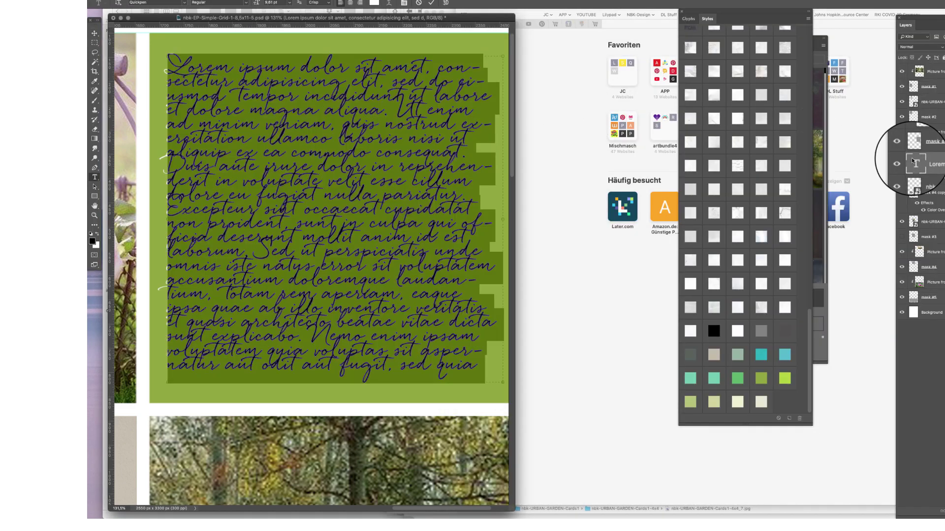
pyautogui.click(181, 3)
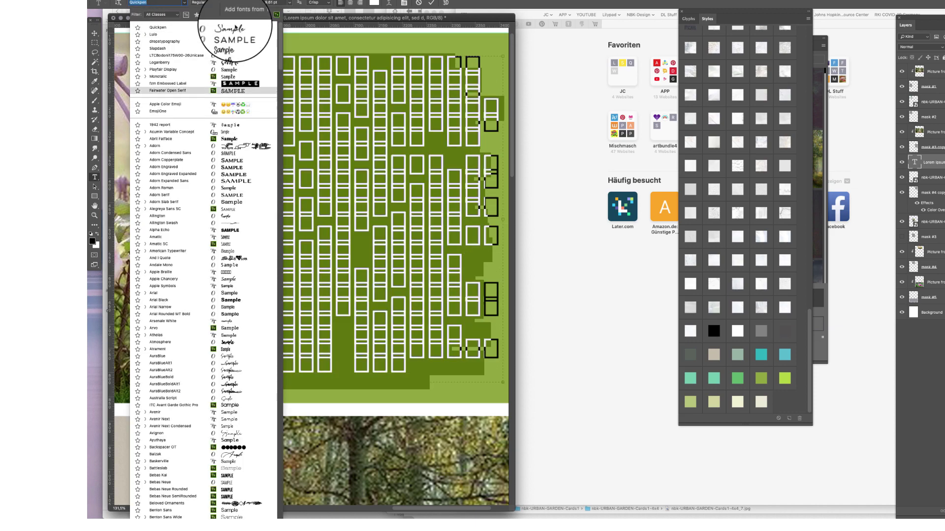
pyautogui.scroll(-5, 278, 55)
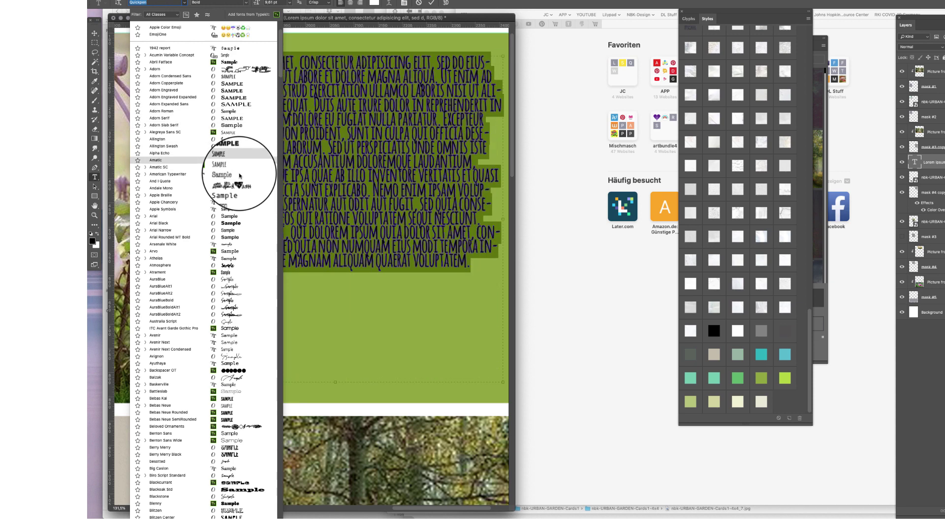
pyautogui.press('Down')
pyautogui.press('Down')
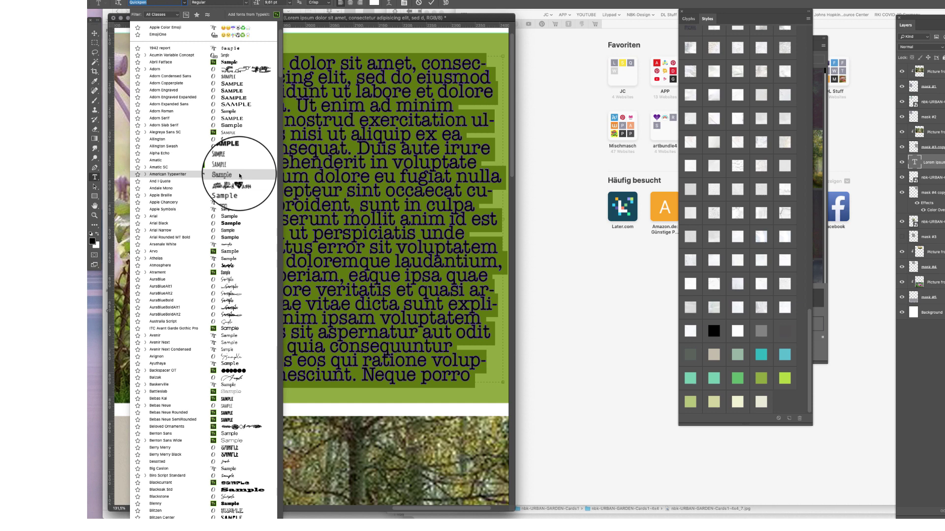
pyautogui.scroll(-3, 271, 128)
pyautogui.scroll(-20, 268, 162)
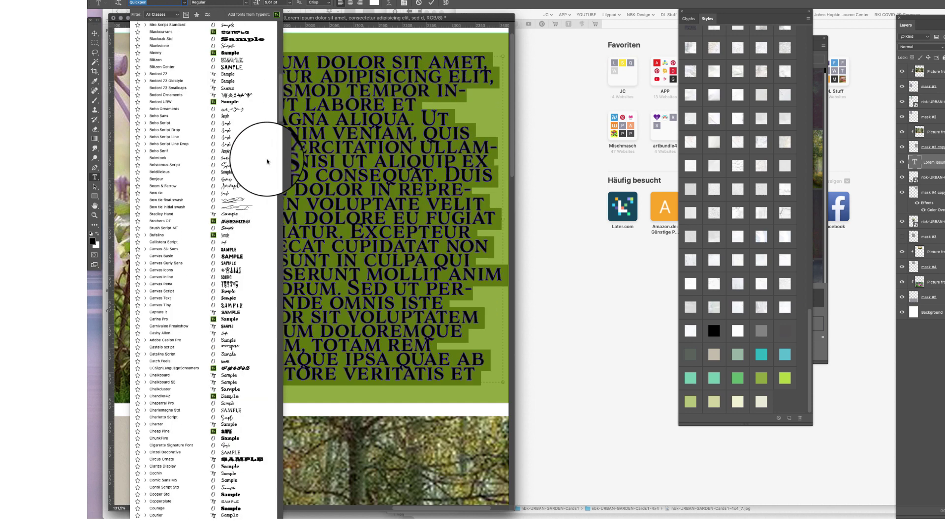
pyautogui.click(187, 15)
pyautogui.press('Down')
pyautogui.press('Down')
pyautogui.press('Down')
pyautogui.press('Down')
pyautogui.press('Down')
pyautogui.press('Down')
pyautogui.press('Down')
pyautogui.press('Down')
pyautogui.press('Down')
pyautogui.press('Down')
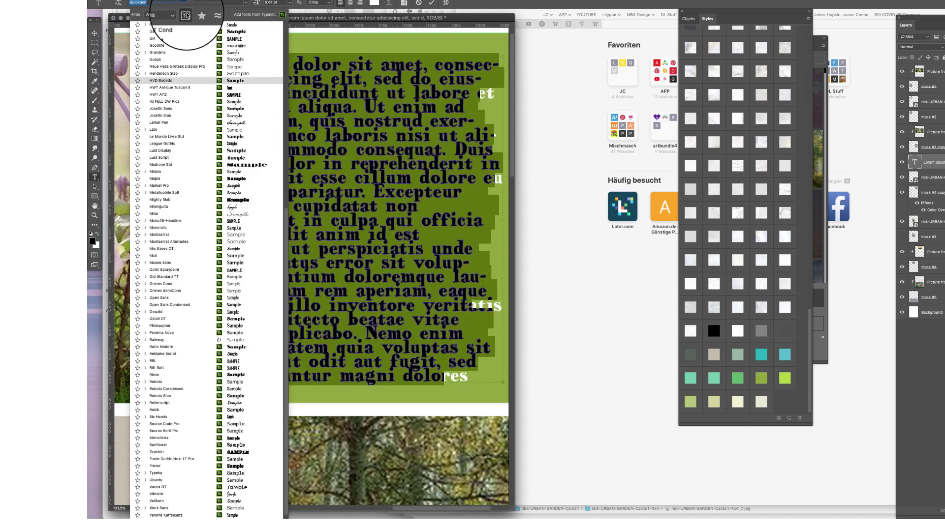
pyautogui.press('Down')
pyautogui.press('Down')
pyautogui.press('Down')
pyautogui.press('Down')
pyautogui.press('Down')
pyautogui.press('Down')
pyautogui.press('Down')
pyautogui.press('Down')
pyautogui.press('Down')
pyautogui.press('Down')
pyautogui.press('Down')
pyautogui.press('Down')
pyautogui.press('Down')
pyautogui.press('Down')
pyautogui.press('Down')
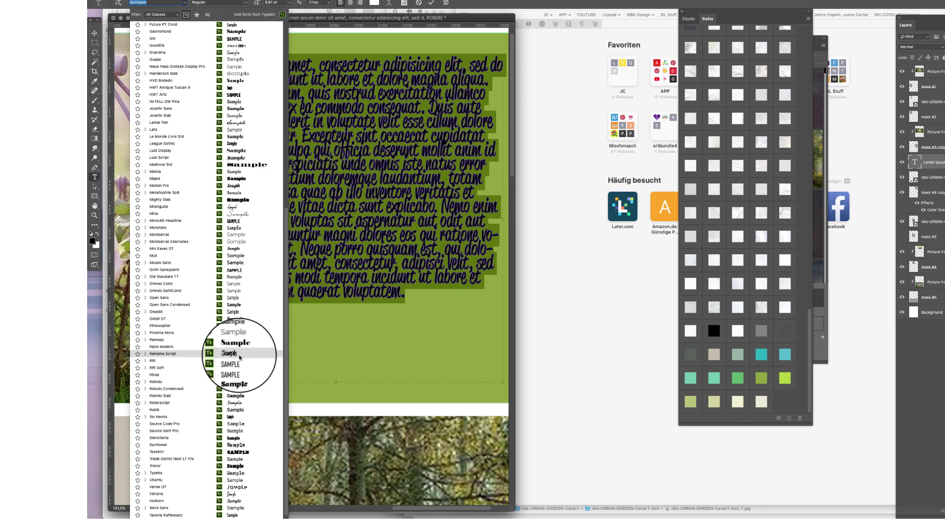
pyautogui.press('Down')
pyautogui.press('Down')
pyautogui.press('Down')
pyautogui.press('Down')
pyautogui.press('Down')
pyautogui.press('Down')
pyautogui.press('Down')
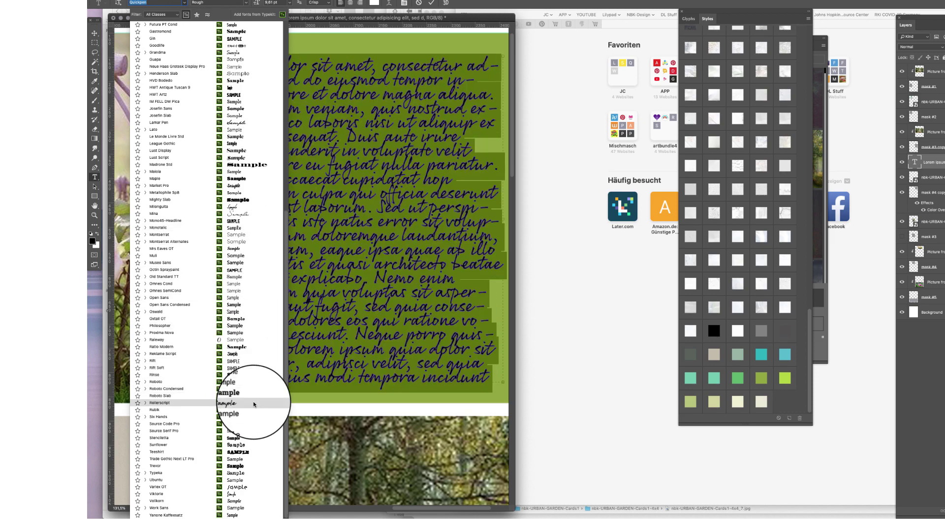
pyautogui.click(233, 445)
pyautogui.click(346, 211)
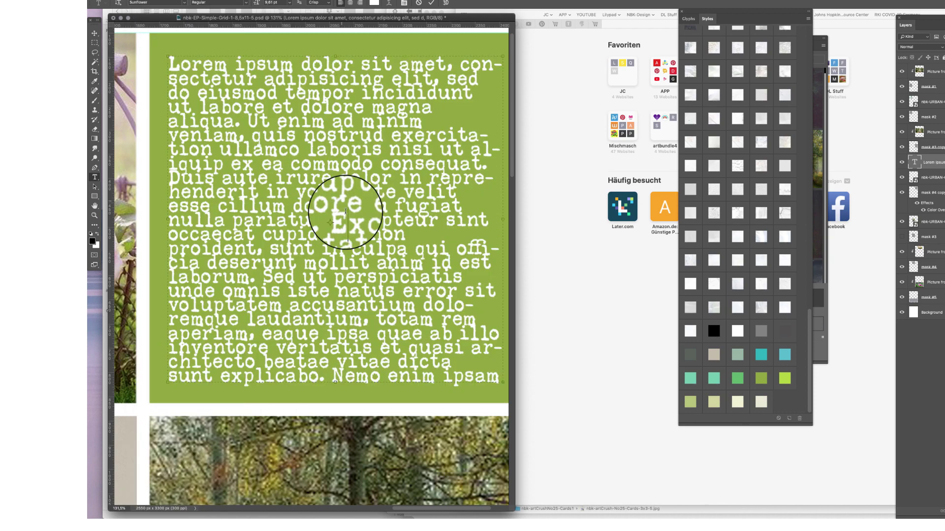
# Step: Set all the journaling text to 8 pt with 11 pt leading
pyautogui.press('super+a')
pyautogui.press('super+t')
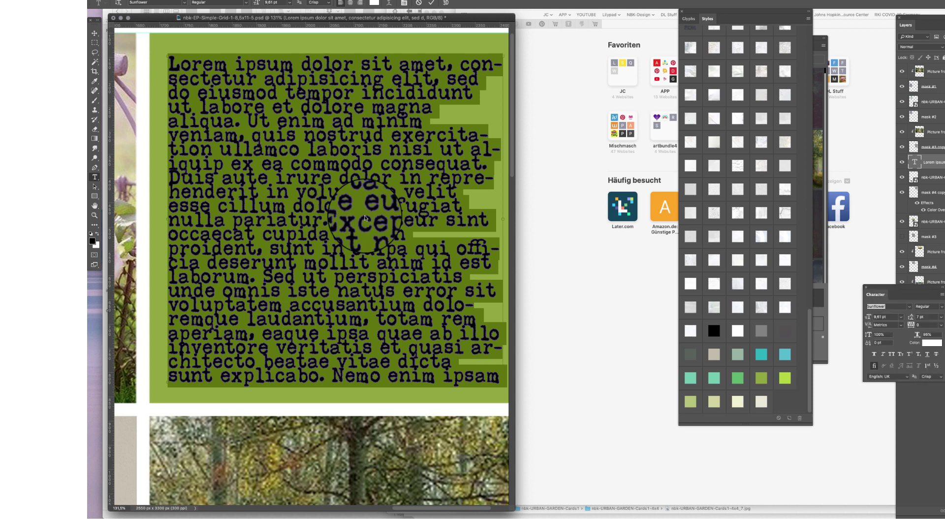
pyautogui.click(884, 317)
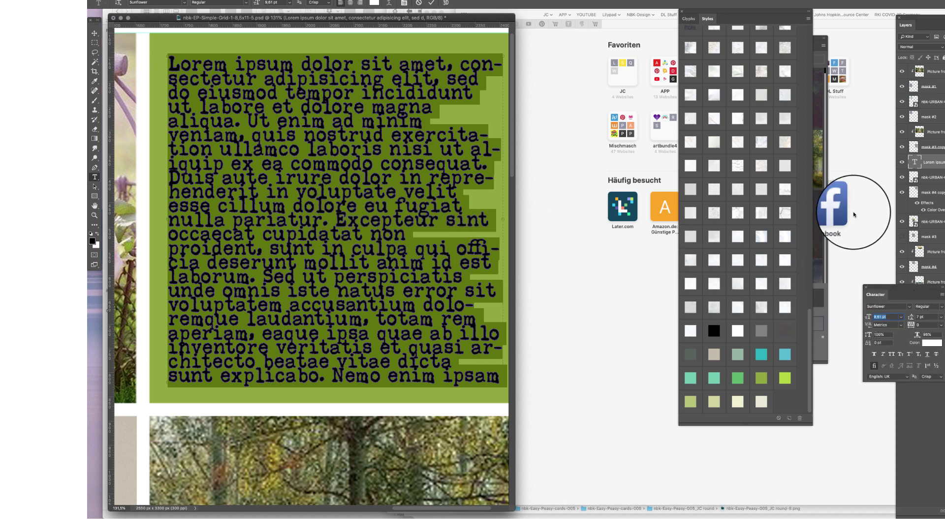
pyautogui.write('8')
pyautogui.press('Tab')
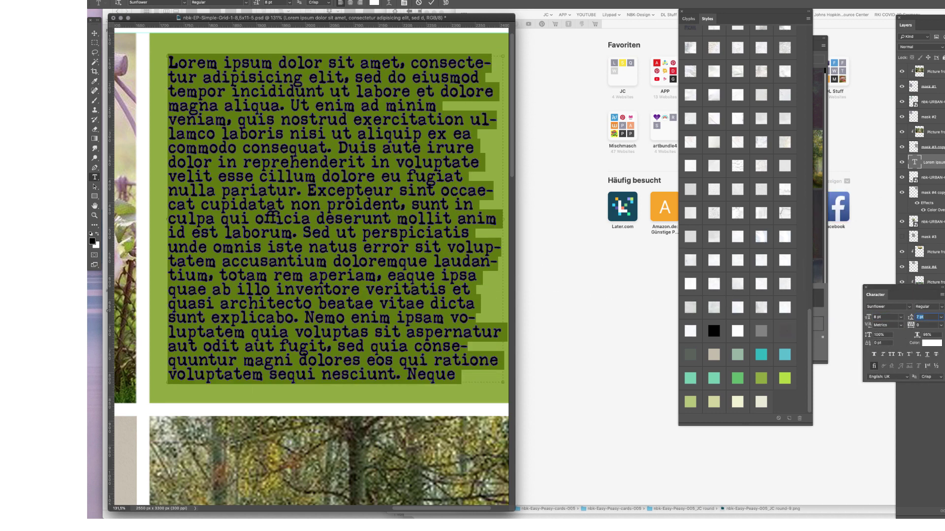
pyautogui.write('11')
pyautogui.press('Tab')
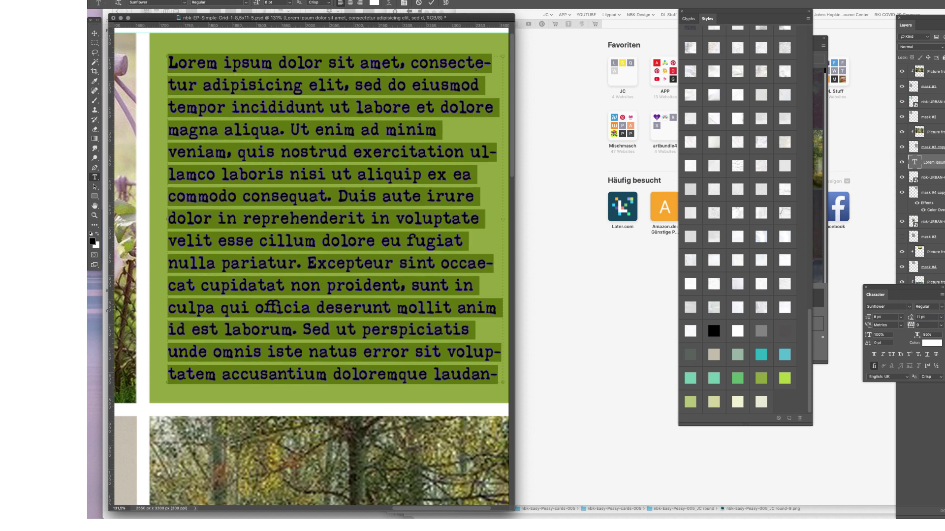
pyautogui.click(95, 33)
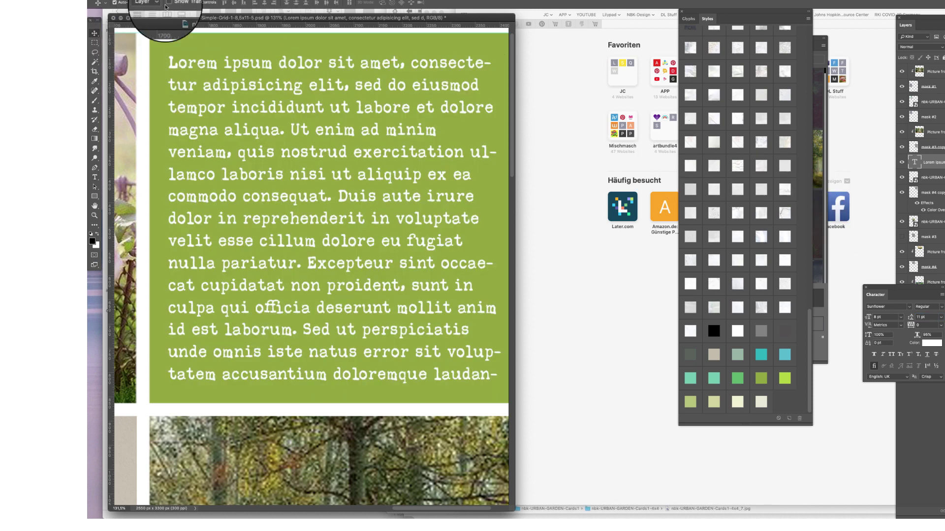
# Step: Apply the last pale cream color style to the nature walk word art on the large rose photo
pyautogui.press('super+0')
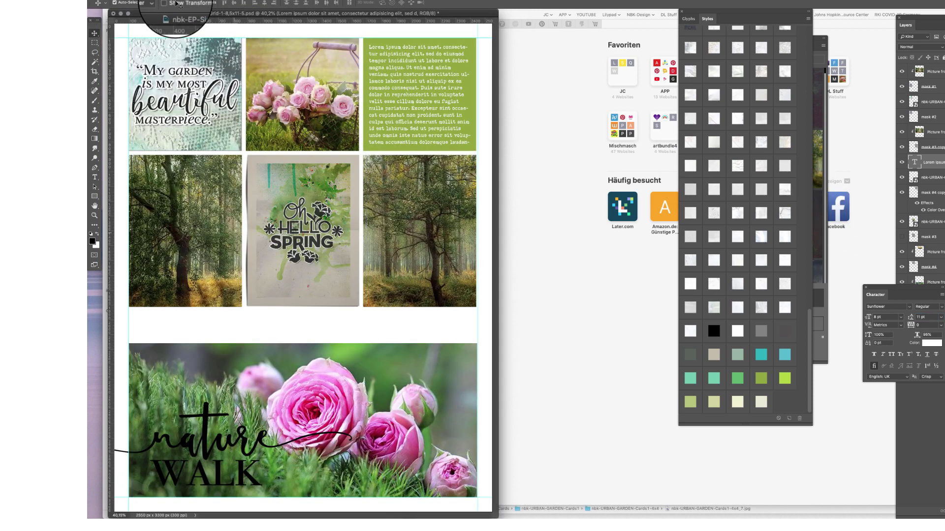
pyautogui.click(204, 419)
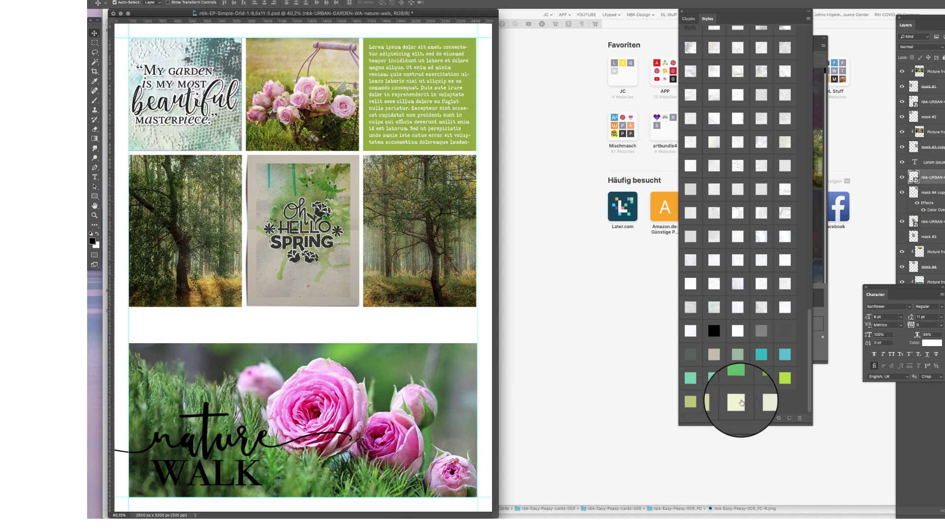
pyautogui.click(761, 401)
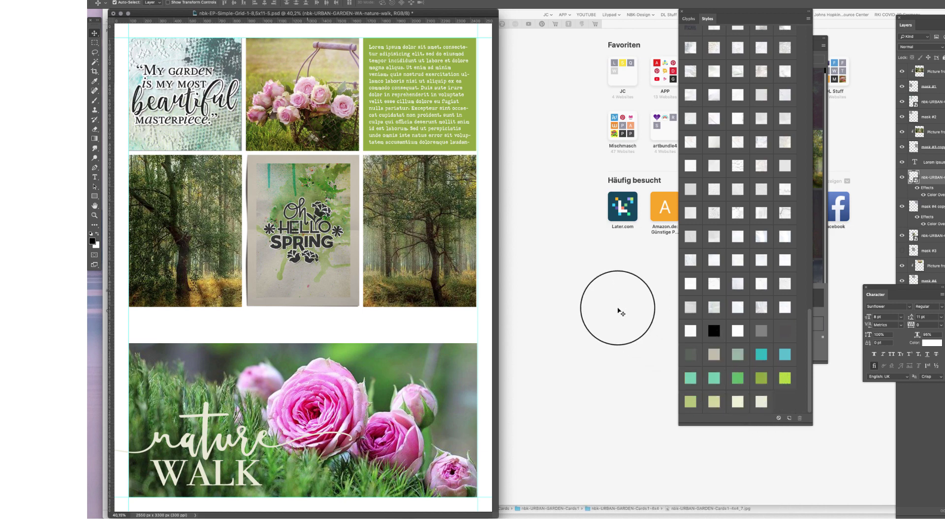
# Step: Hide the web browser and place nbk-URBAN-GARDEN-WA-april-showers.png from the nbk-URBAN-GARDEN-WA folder in Finder into the Photoshop page
pyautogui.click(600, 299)
pyautogui.press('super+h')
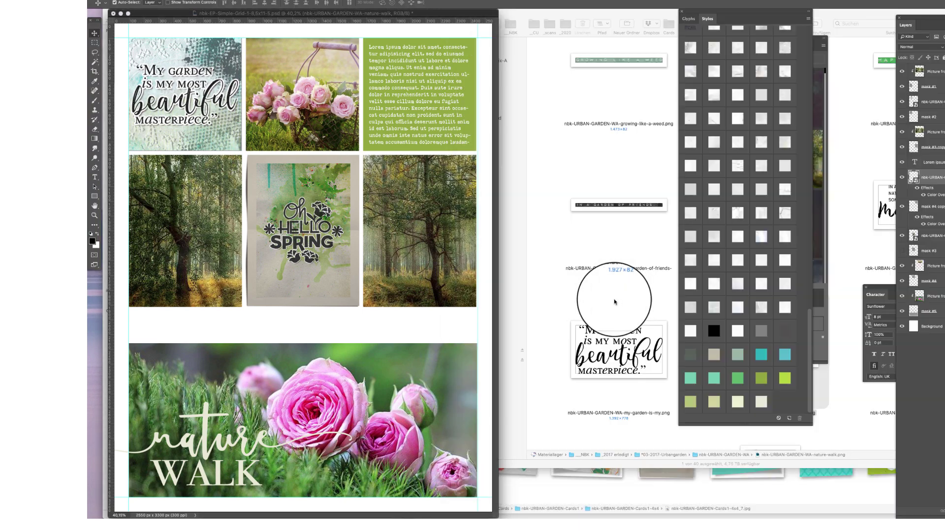
pyautogui.click(657, 214)
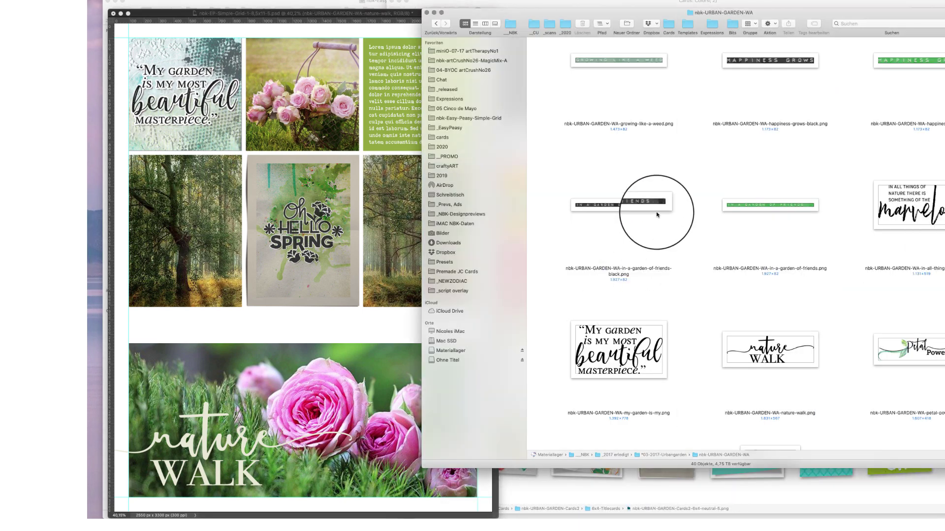
pyautogui.scroll(-10, 738, 246)
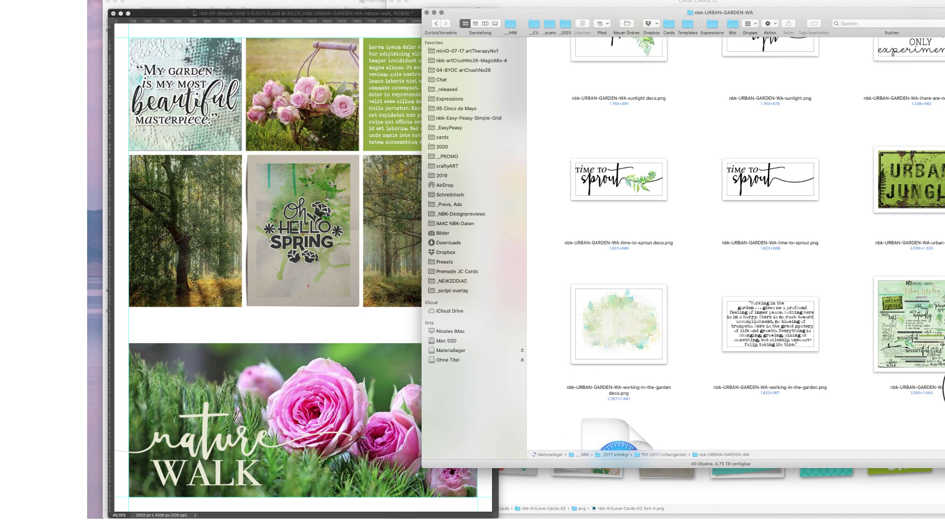
pyautogui.scroll(-15, 738, 246)
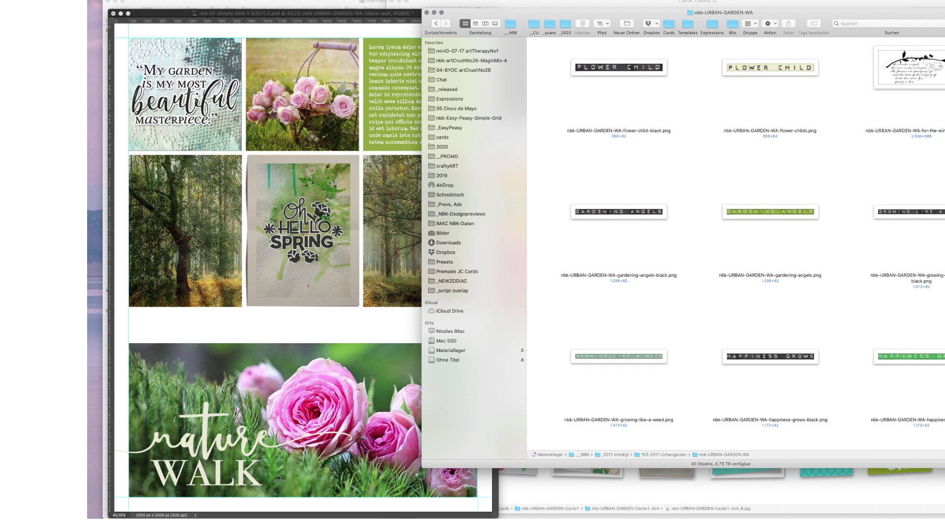
pyautogui.scroll(8, 735, 241)
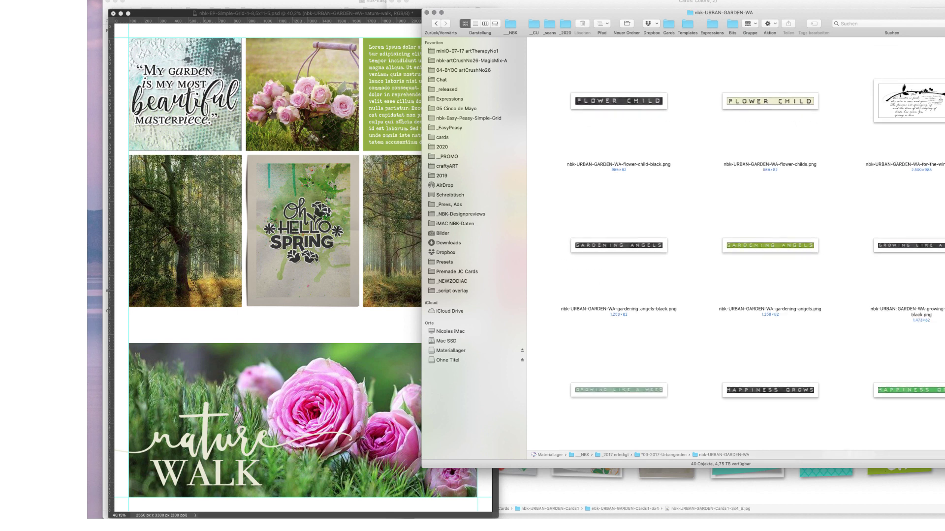
pyautogui.scroll(8, 735, 241)
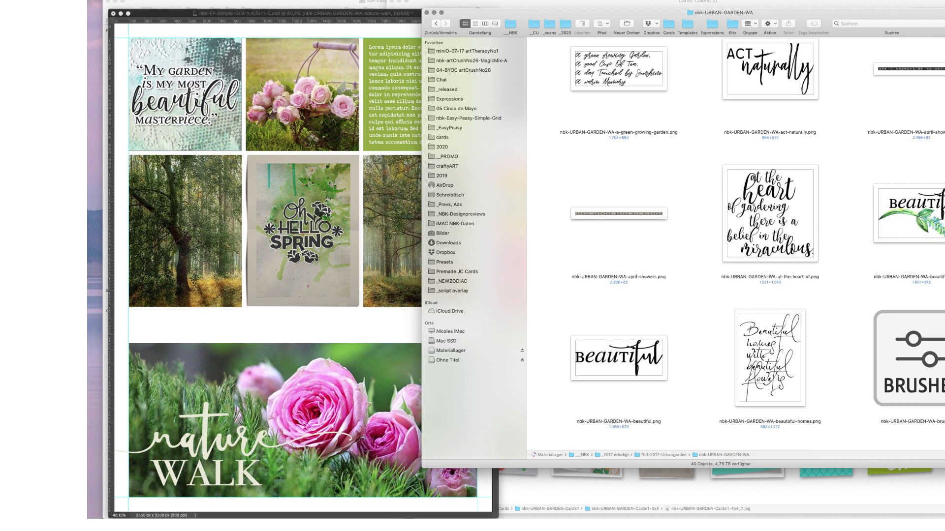
pyautogui.moveTo(635, 214); pyautogui.dragTo(295, 337)
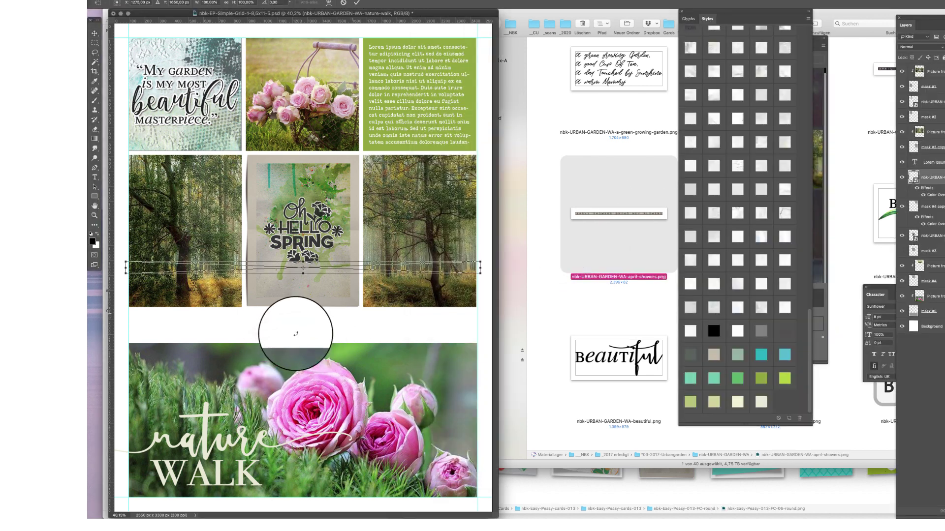
pyautogui.press('Return')
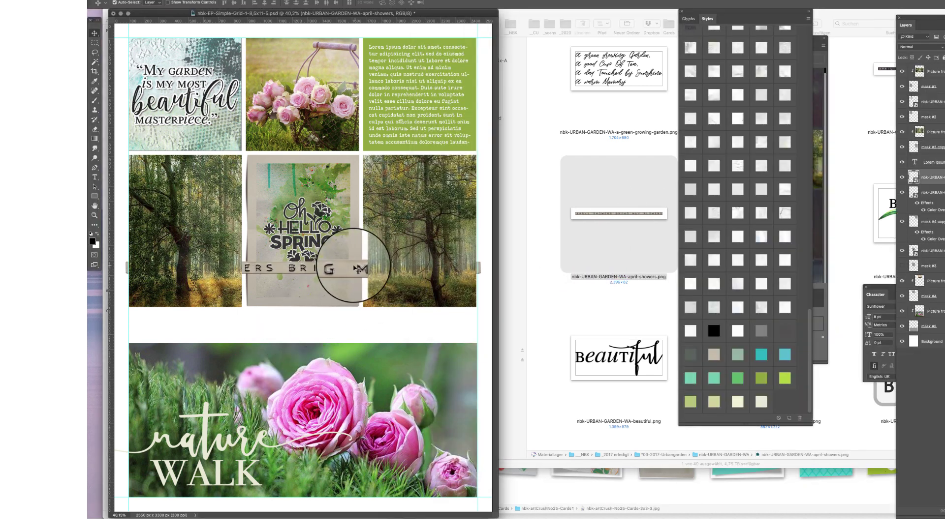
# Step: Move the april showers strip into the white gap above the large rose photo and scale it to fit between the margin guides
pyautogui.moveTo(344, 274); pyautogui.dragTo(365, 323)
pyautogui.hotkey('ctrl', 't')
pyautogui.moveTo(481, 323); pyautogui.dragTo(476, 320)
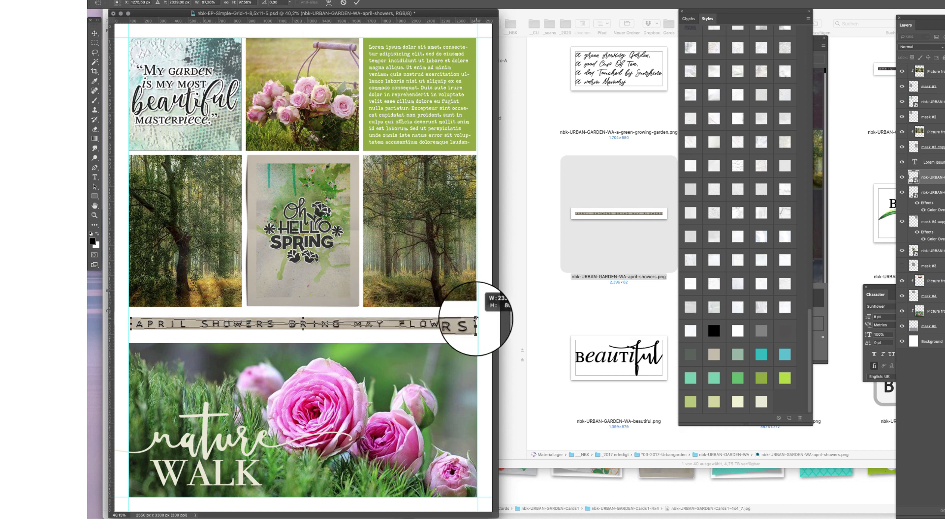
pyautogui.press('Return')
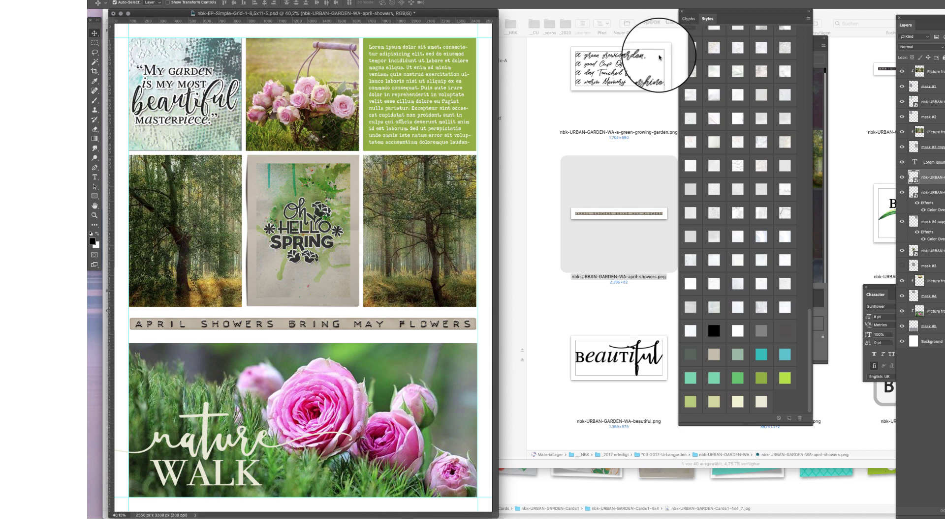
# Step: Switch to Finder, open the nbk-URBAN-GARDEN-ABP1-A folder as thumbnails and place nbk-URBAN-GARDEN-ABP1-ArtsyBits3.png into the Photoshop page
pyautogui.click(591, 146)
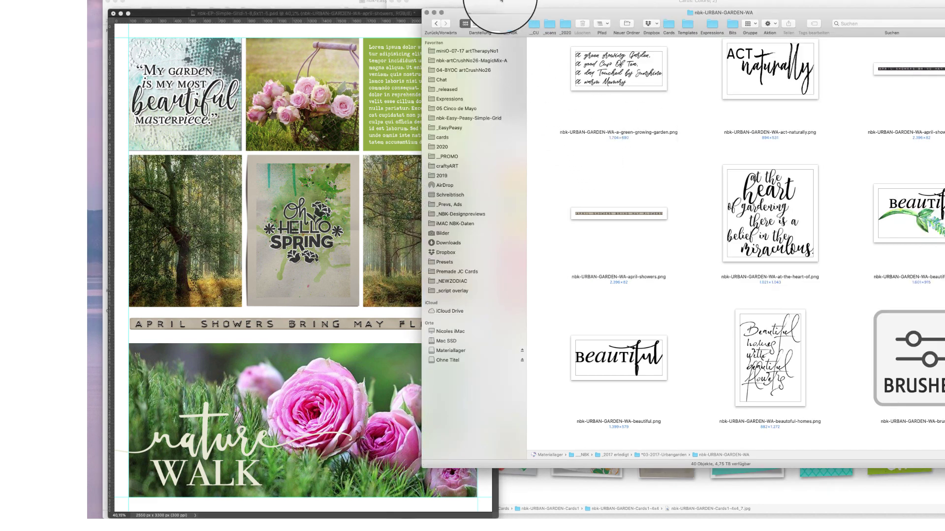
pyautogui.press('super+Up')
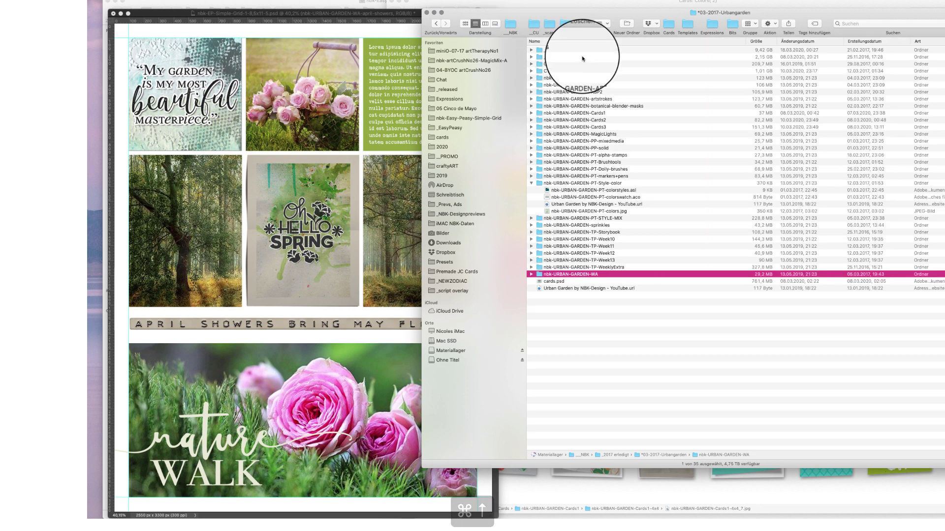
pyautogui.click(612, 79)
pyautogui.doubleClick(612, 79)
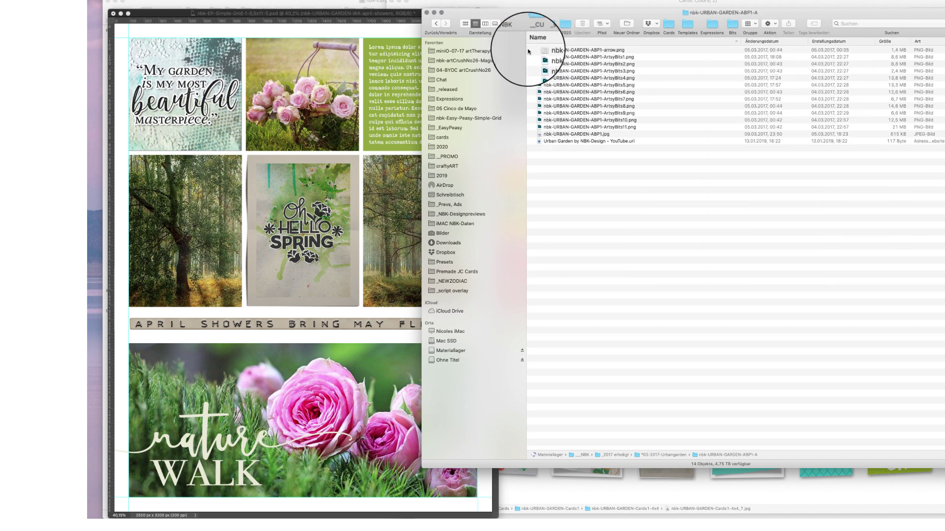
pyautogui.click(465, 24)
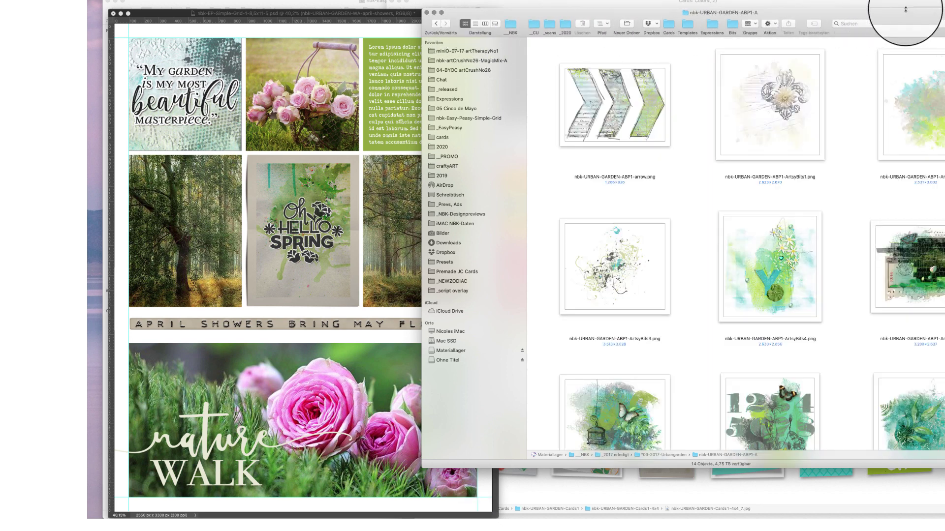
pyautogui.moveTo(614, 275); pyautogui.dragTo(428, 156)
pyautogui.press('Return')
# Step: Move the paint splatter to the page's right edge around the strip's end, in front of the photos but behind the april showers strip
pyautogui.moveTo(313, 276); pyautogui.dragTo(459, 294)
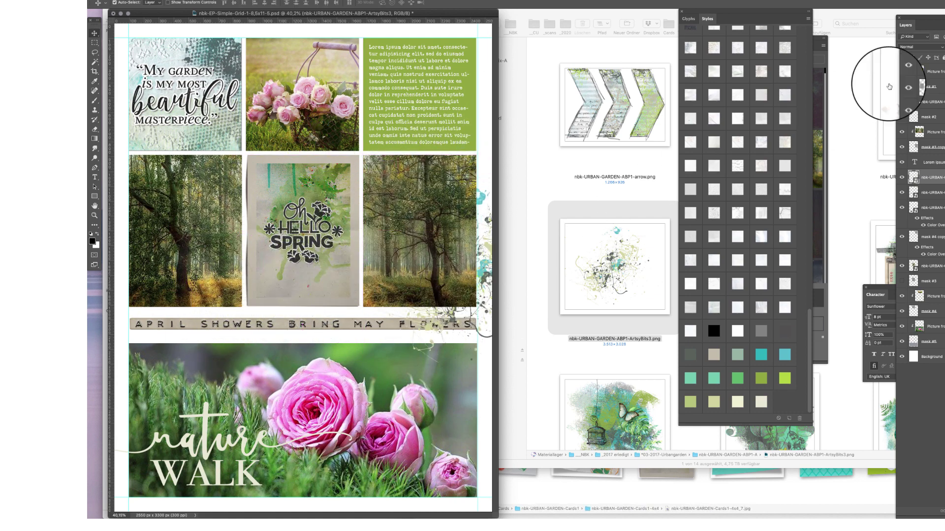
pyautogui.press('super+shift+bracketright')
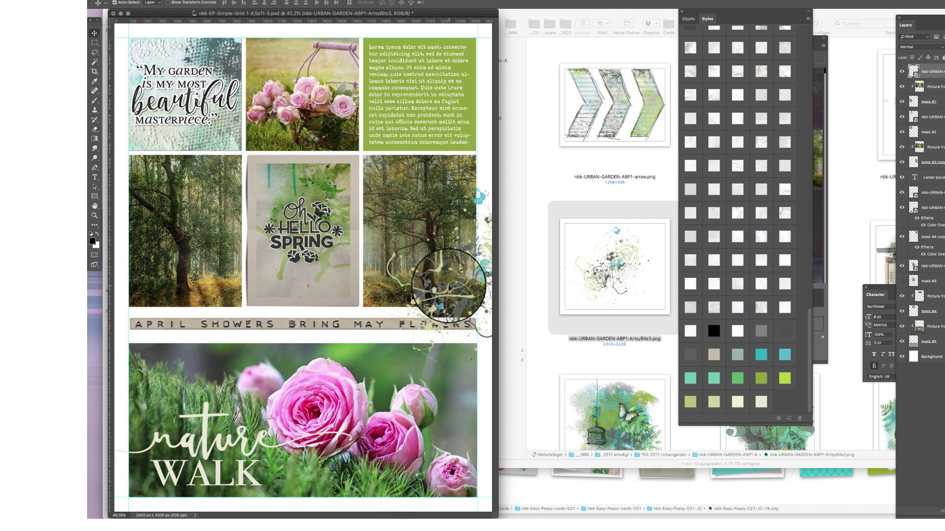
pyautogui.moveTo(449, 287); pyautogui.dragTo(447, 302)
pyautogui.click(331, 326)
# Step: Switch to Finder, look through the rest of the ABP1-A folder and open nbk-URBAN-GARDEN-ABP1-B as thumbnails
pyautogui.click(512, 25)
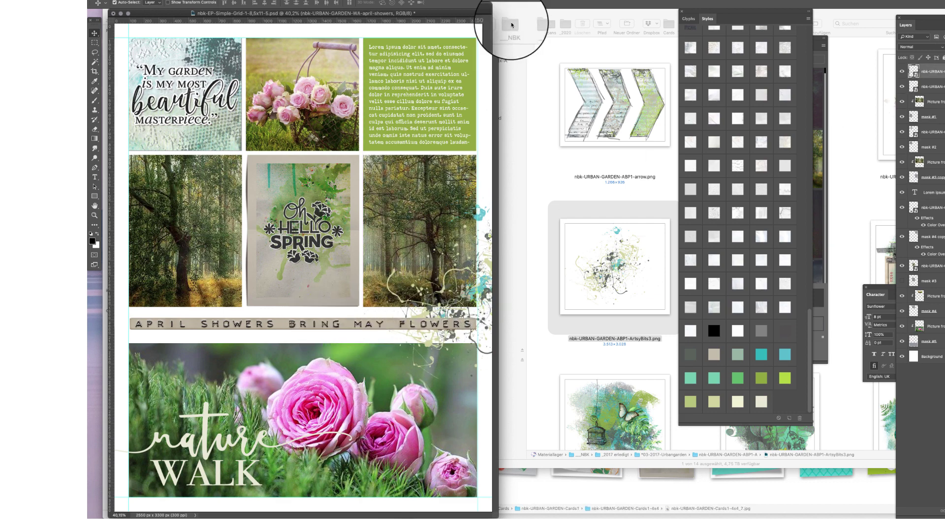
pyautogui.click(565, 196)
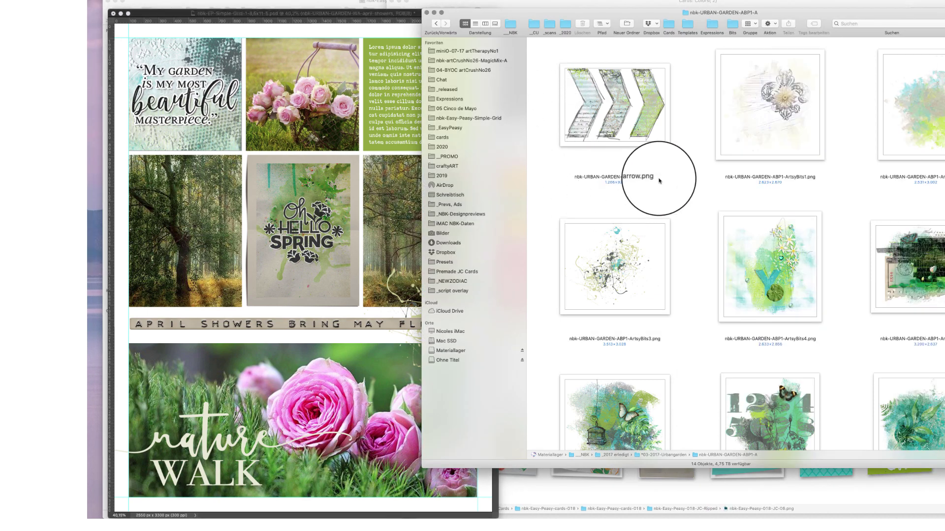
pyautogui.scroll(-5, 935, 246)
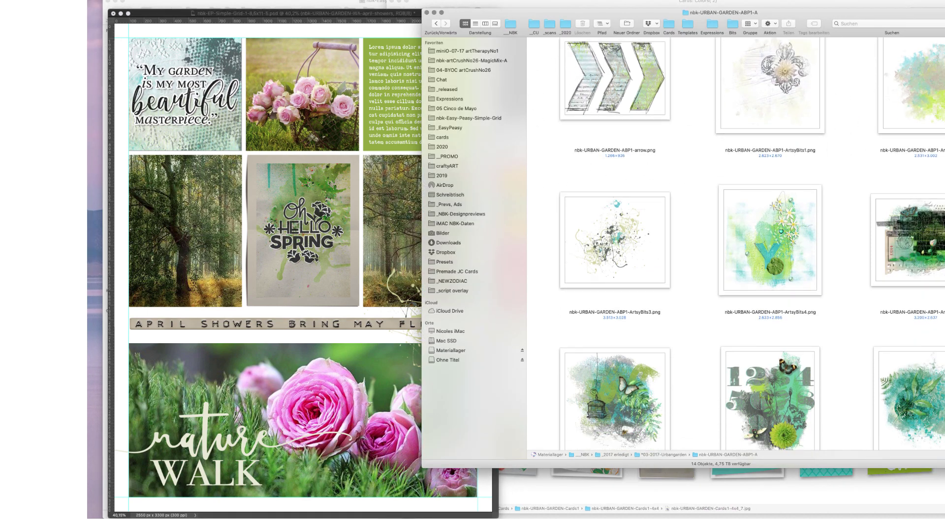
pyautogui.scroll(-3, 936, 296)
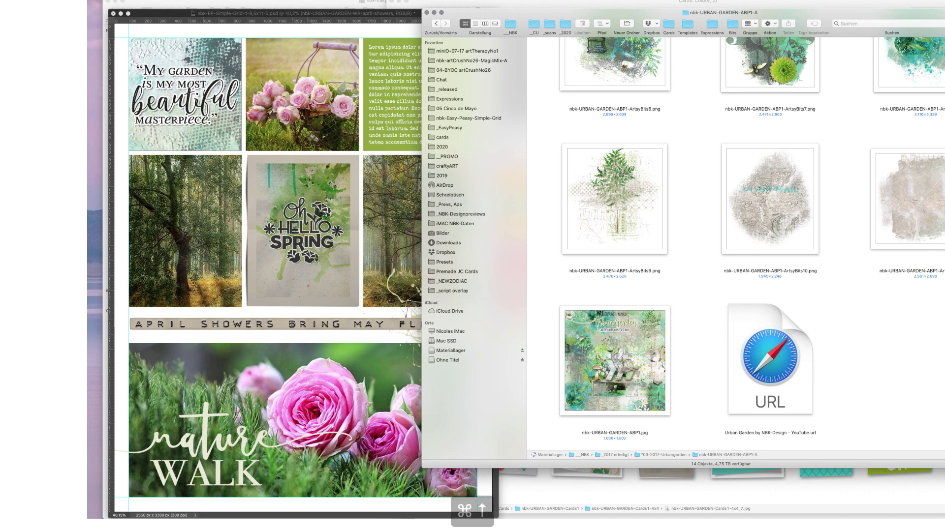
pyautogui.press('super+Up')
pyautogui.click(643, 85)
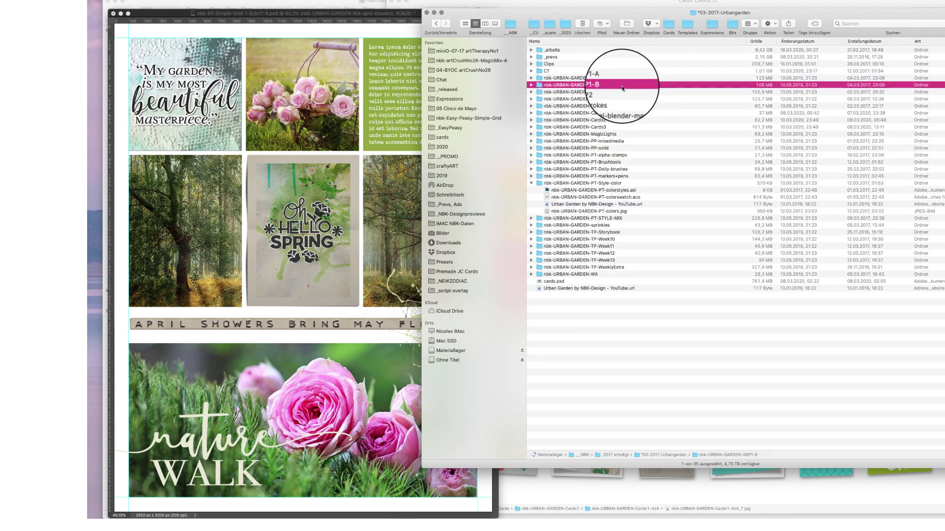
pyautogui.doubleClick(643, 84)
pyautogui.click(465, 23)
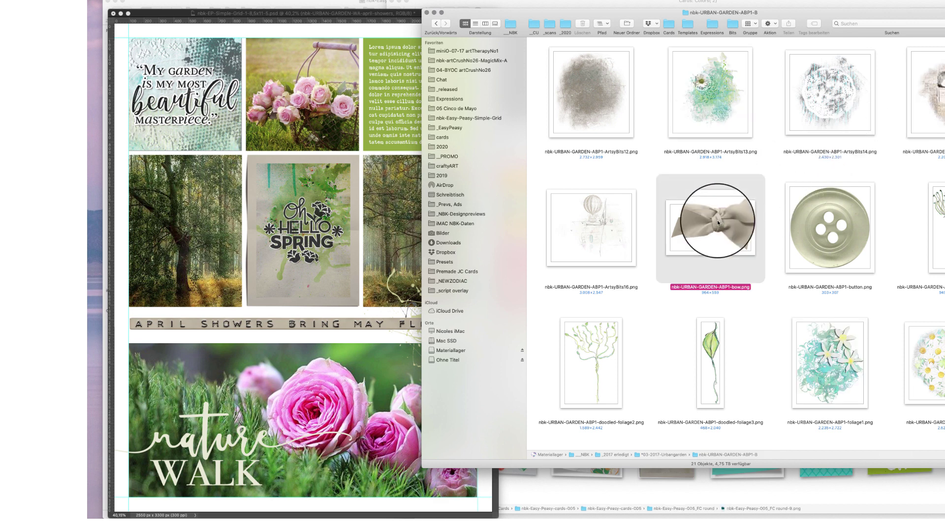
# Step: Place nbk-URBAN-GARDEN-ABP1-bow.png into the Photoshop page, rotate it about -8° and move it onto the right end of the april showers strip
pyautogui.moveTo(716, 219); pyautogui.dragTo(316, 201)
pyautogui.moveTo(354, 227)
pyautogui.mouseDown()
pyautogui.moveTo(364, 223)
pyautogui.moveTo(346, 228)
pyautogui.mouseUp()
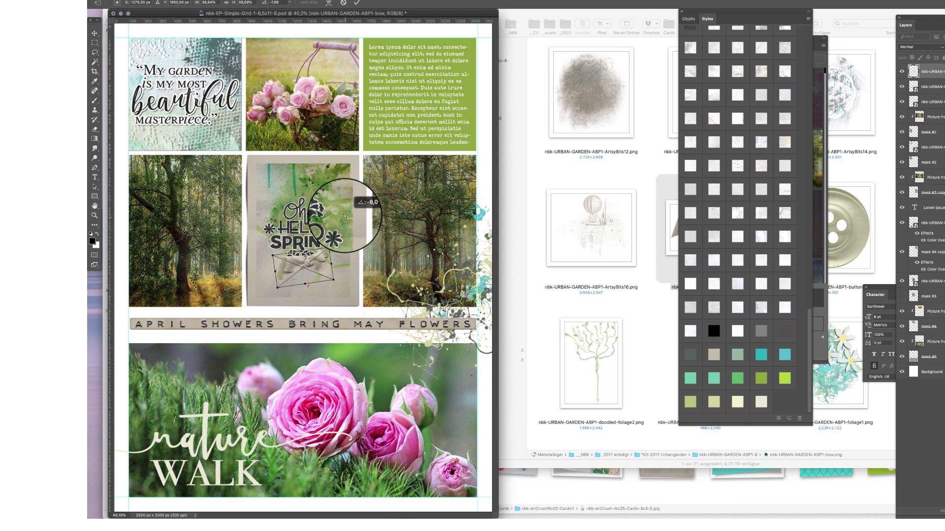
pyautogui.press('Return')
pyautogui.moveTo(337, 285); pyautogui.dragTo(454, 324)
pyautogui.click(389, 325)
pyautogui.press('Return')
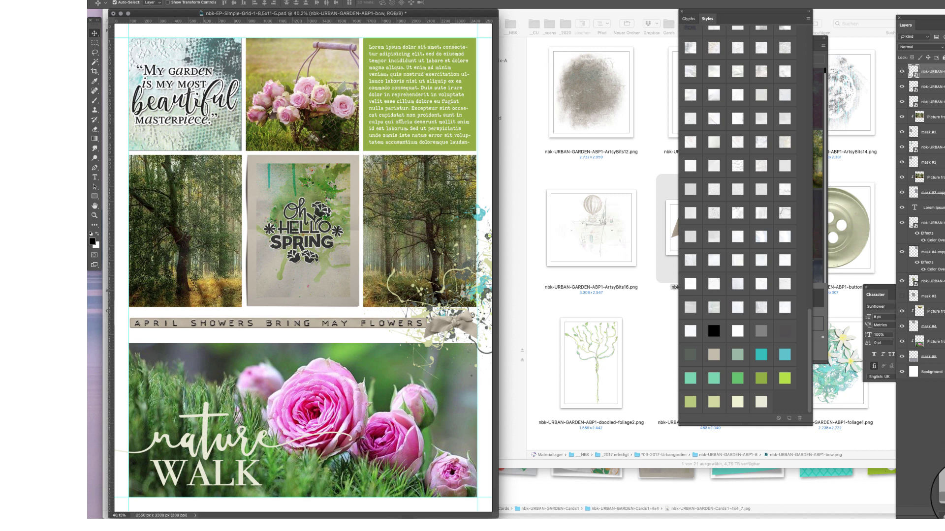
# Step: Give the bow a drop shadow with a 135° angle and 60% opacity, and remove the unused effects from the style list
pyautogui.click(940, 500)
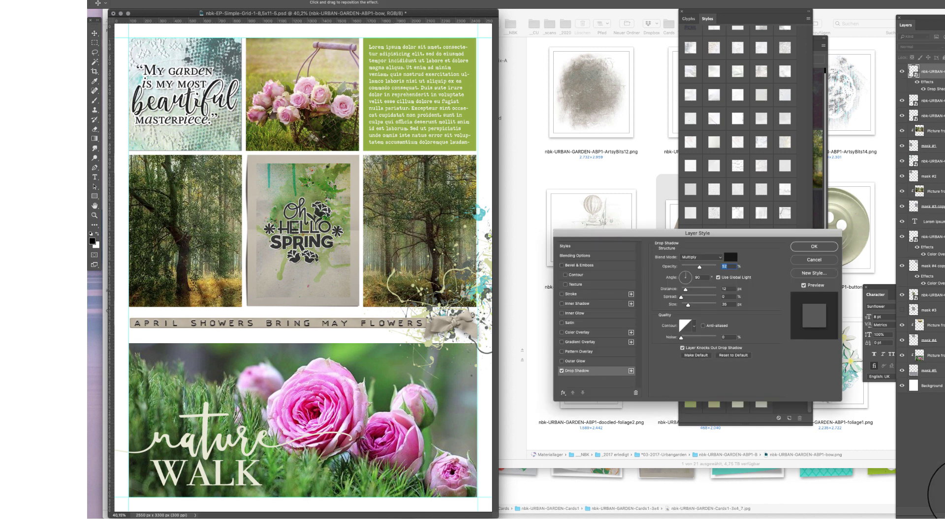
pyautogui.click(682, 274)
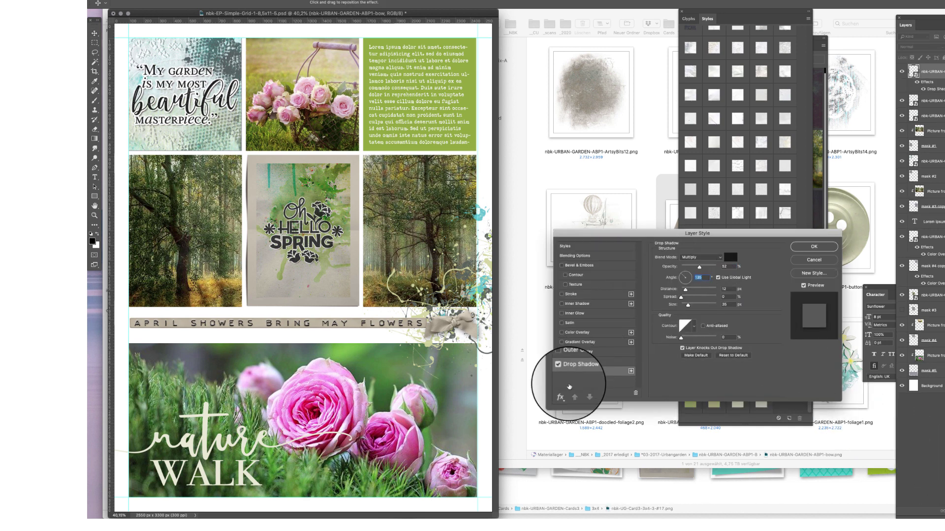
pyautogui.click(560, 397)
pyautogui.click(598, 481)
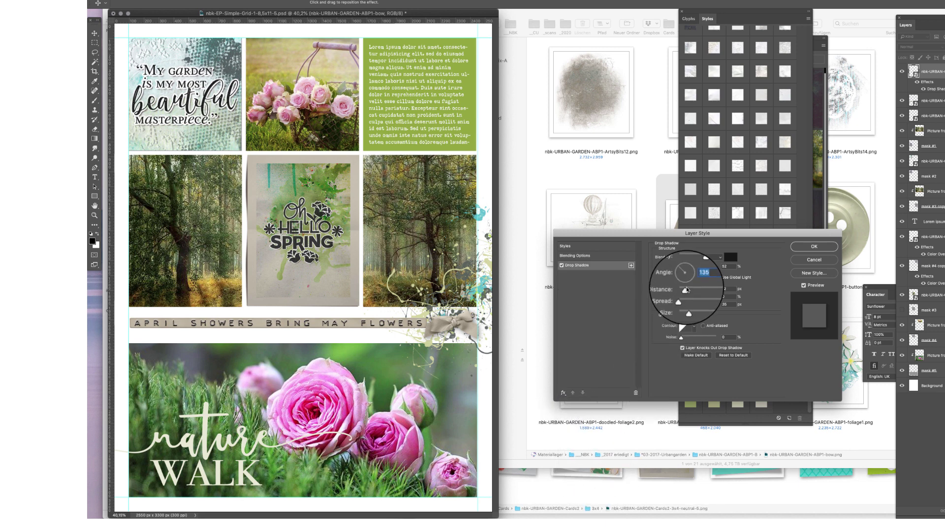
pyautogui.moveTo(701, 266); pyautogui.dragTo(705, 267)
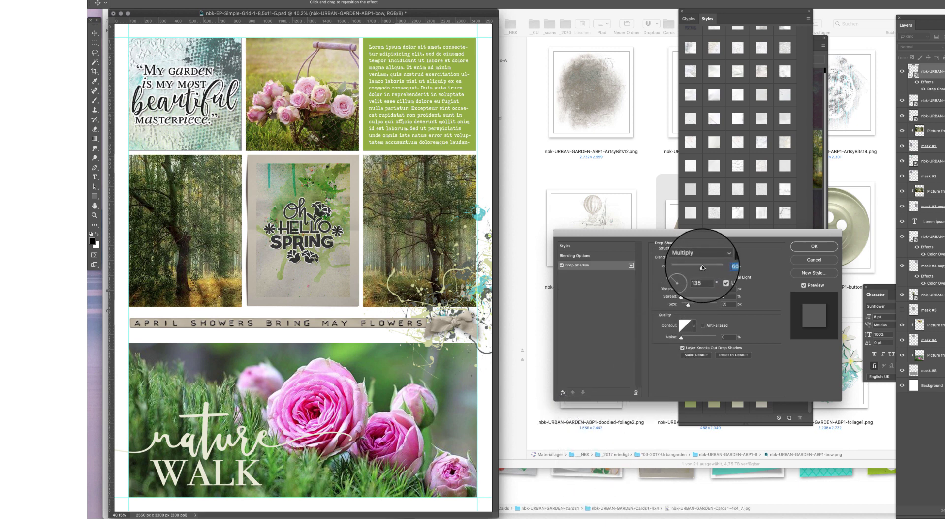
pyautogui.click(807, 249)
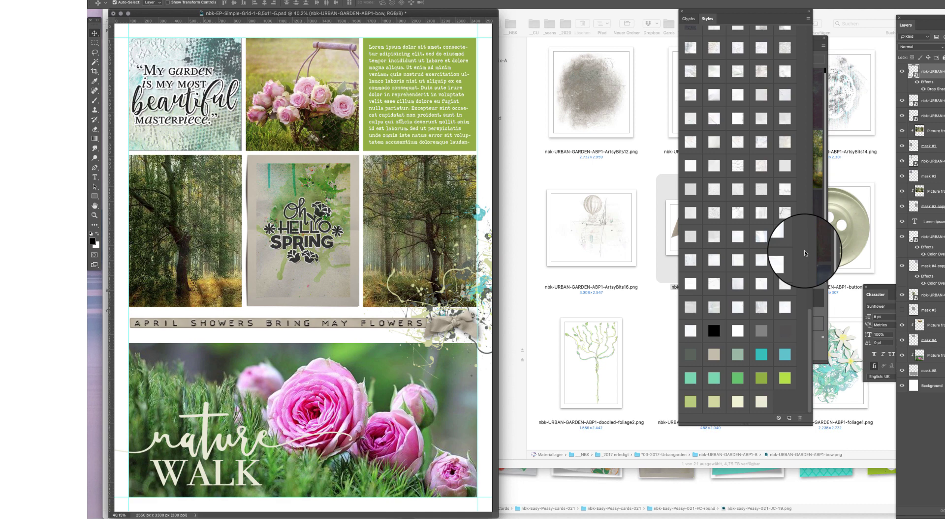
# Step: Widen the Photoshop document window and place nbk-URBAN-GARDEN-ABP1-mushroom.png from the ABP1-B folder in Finder into the page
pyautogui.moveTo(499, 518); pyautogui.dragTo(558, 518)
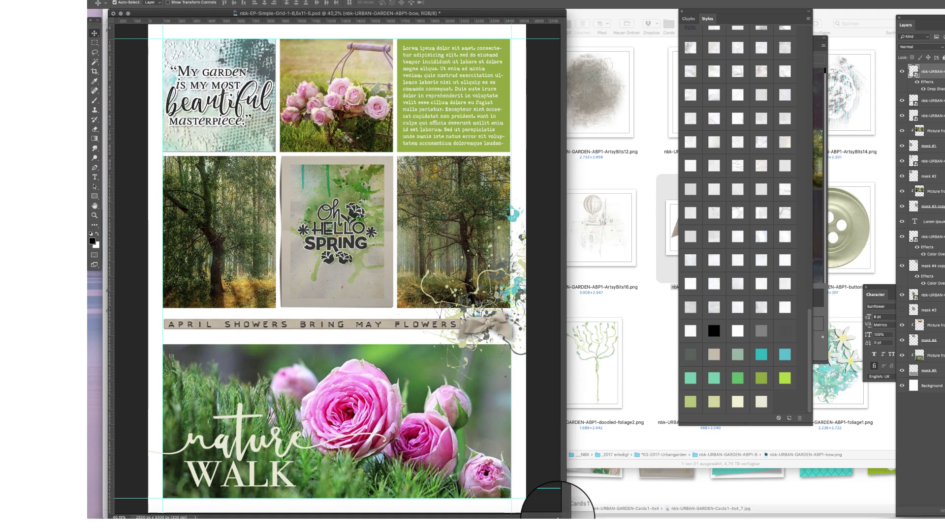
pyautogui.click(612, 147)
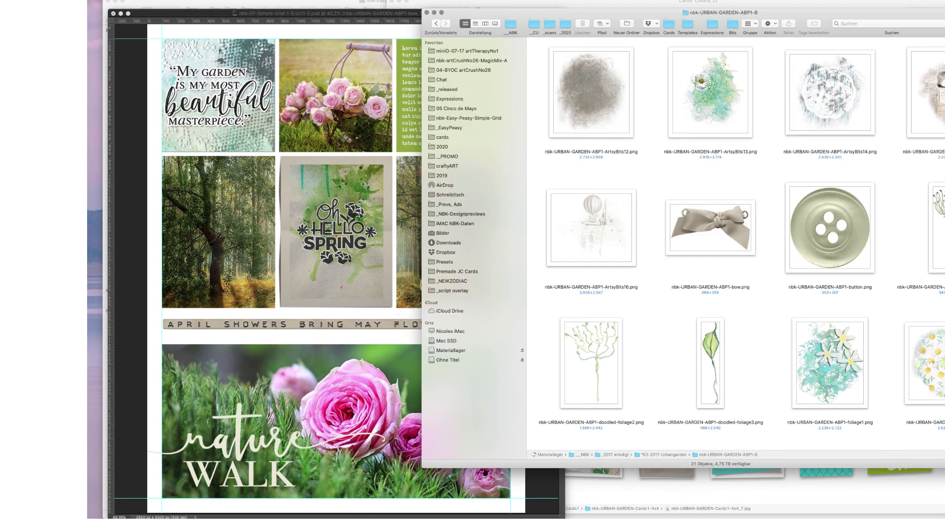
pyautogui.scroll(-5, 941, 216)
pyautogui.scroll(-3, 932, 216)
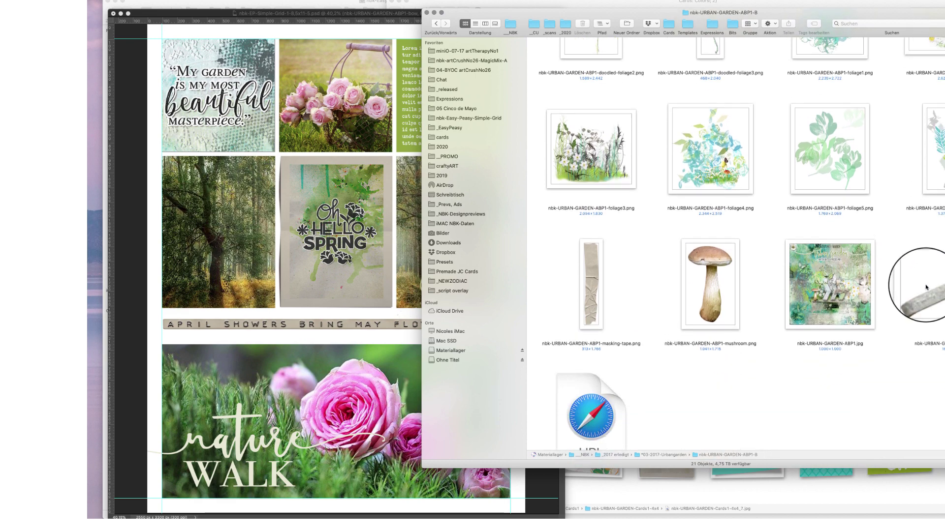
pyautogui.moveTo(711, 278); pyautogui.dragTo(313, 318)
pyautogui.press('Return')
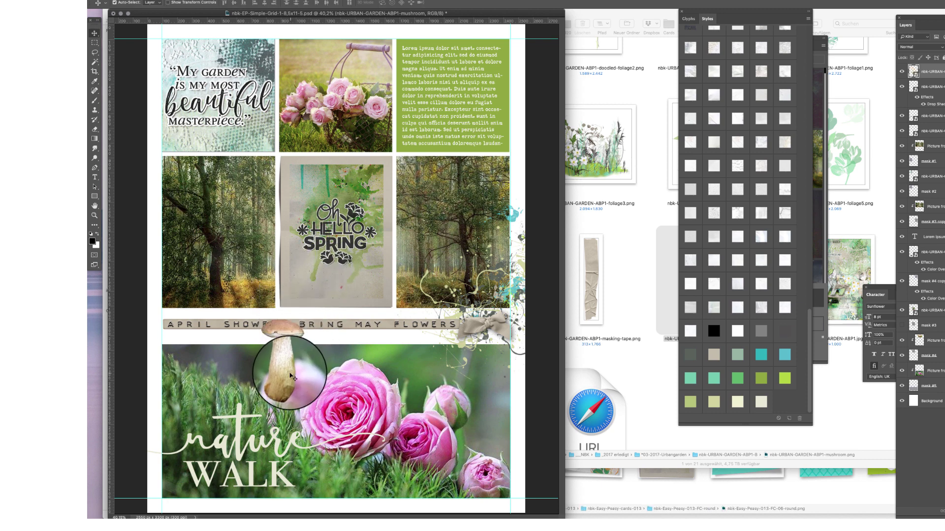
# Step: Scale the mushroom to about 26% at the lower edge of the left forest photo and slide that photo leftward within its frame
pyautogui.moveTo(297, 355); pyautogui.dragTo(219, 302)
pyautogui.hotkey('ctrl', 't')
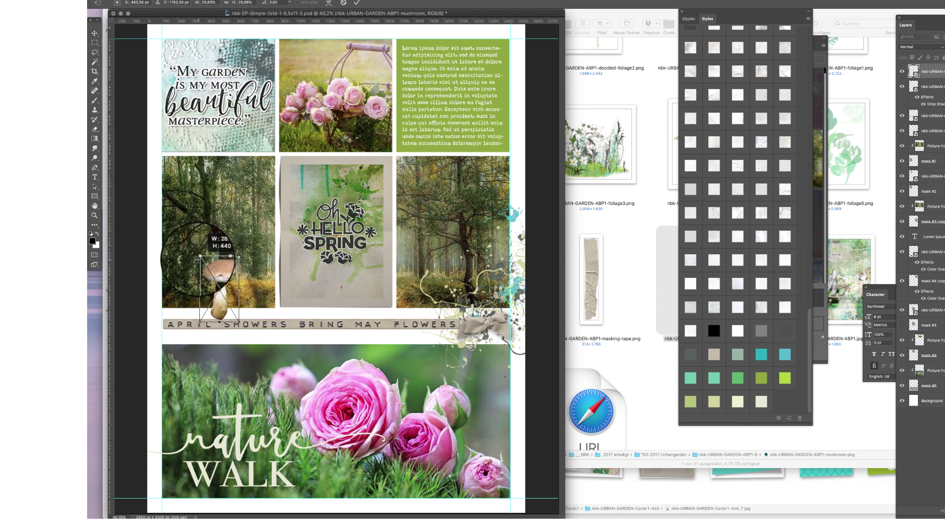
pyautogui.press('Return')
pyautogui.click(241, 235)
pyautogui.moveTo(241, 235)
pyautogui.mouseDown()
pyautogui.moveTo(246, 217)
pyautogui.moveTo(234, 228)
pyautogui.mouseUp()
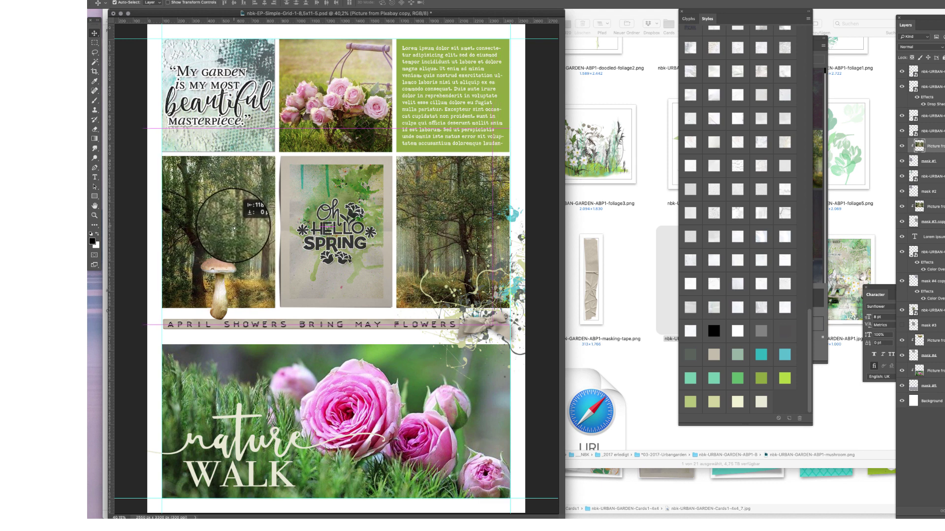
# Step: Nudge the mushroom over the lower edge of the forest photo and apply the bow's drop shadow to it
pyautogui.moveTo(220, 284); pyautogui.dragTo(221, 287)
pyautogui.click(285, 181)
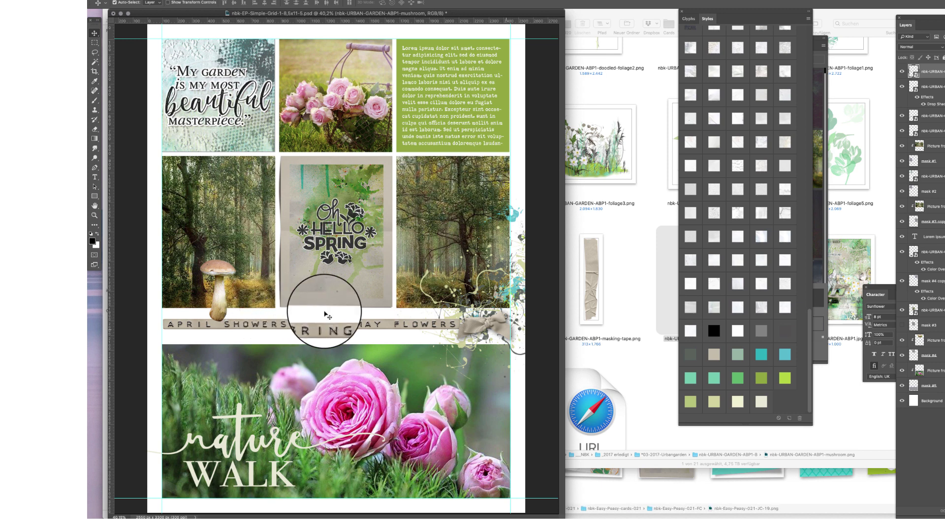
pyautogui.click(495, 323)
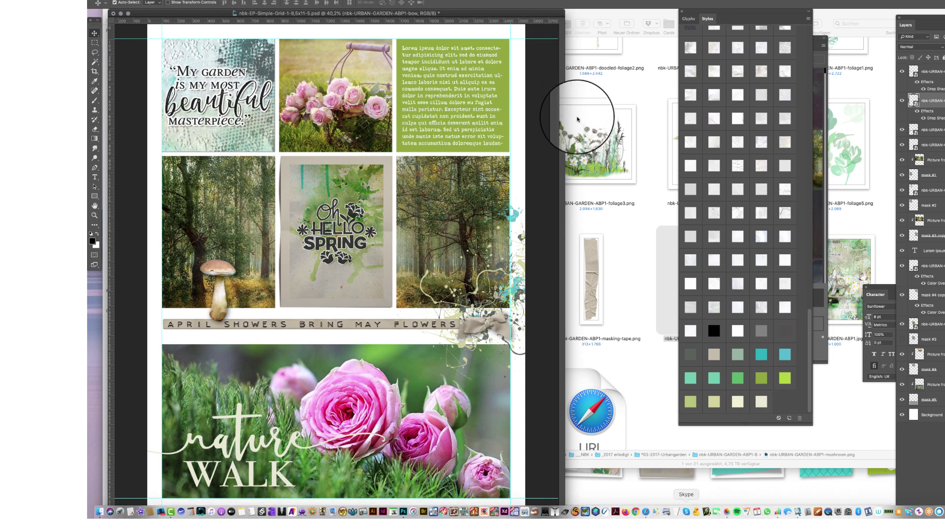
# Step: Switch to the web browser and bring the Ironic Software home page at ironicsoftware.com into view beside the layout
pyautogui.click(646, 511)
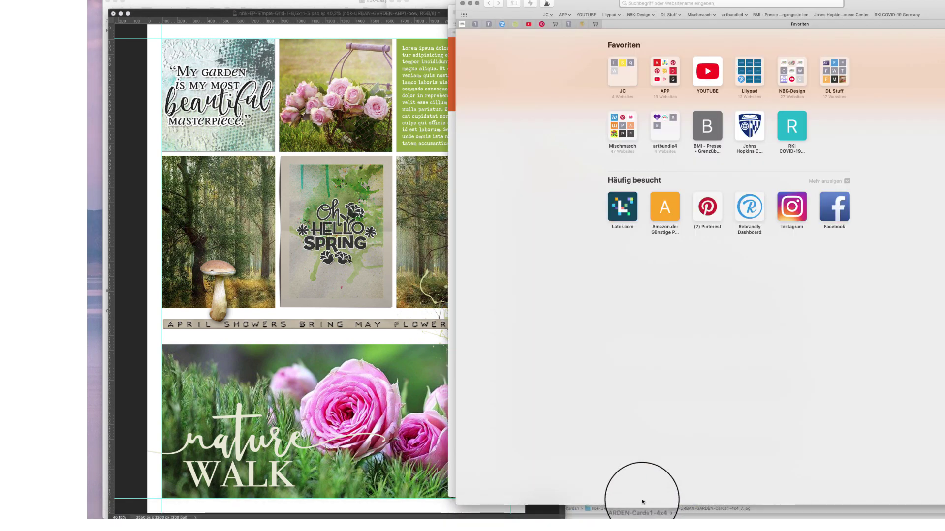
pyautogui.click(470, 4)
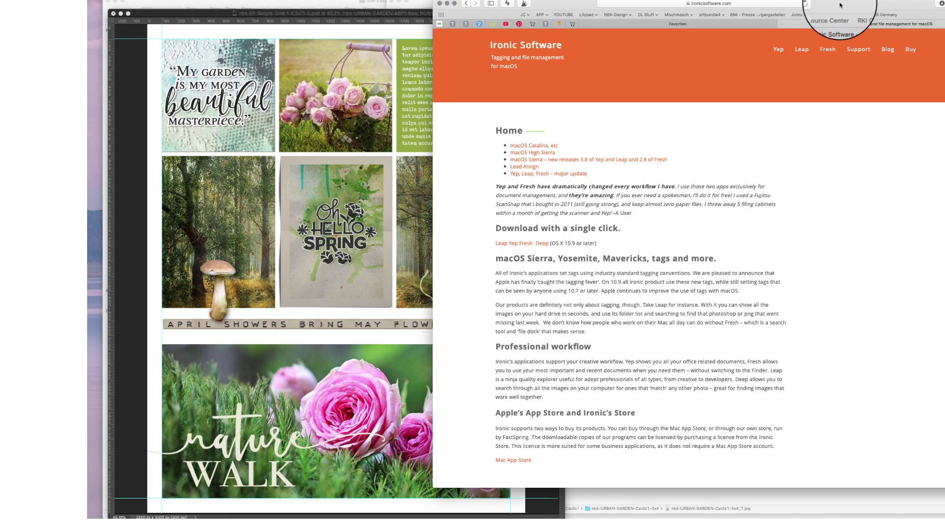
pyautogui.moveTo(844, 4); pyautogui.dragTo(808, 19)
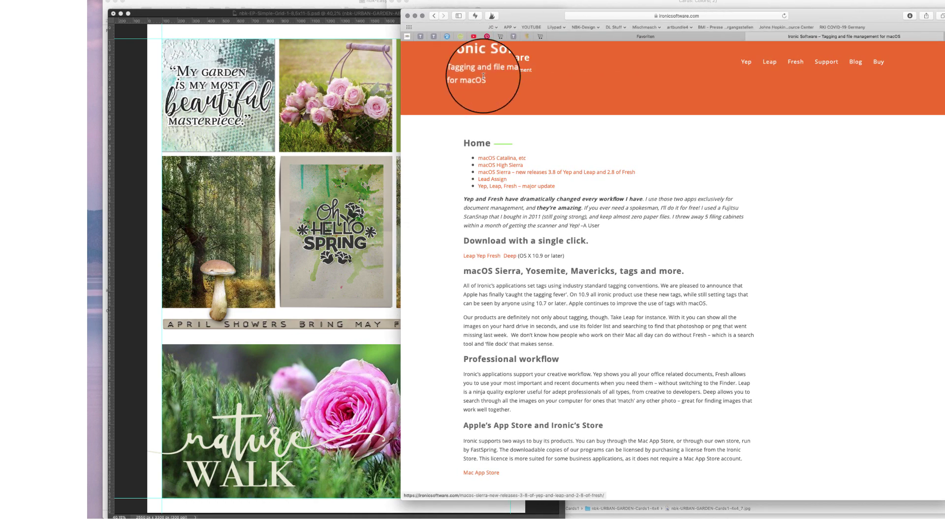
# Step: Show the Deep app's page in the App Store and open its support website in the browser
pyautogui.moveTo(819, 507)
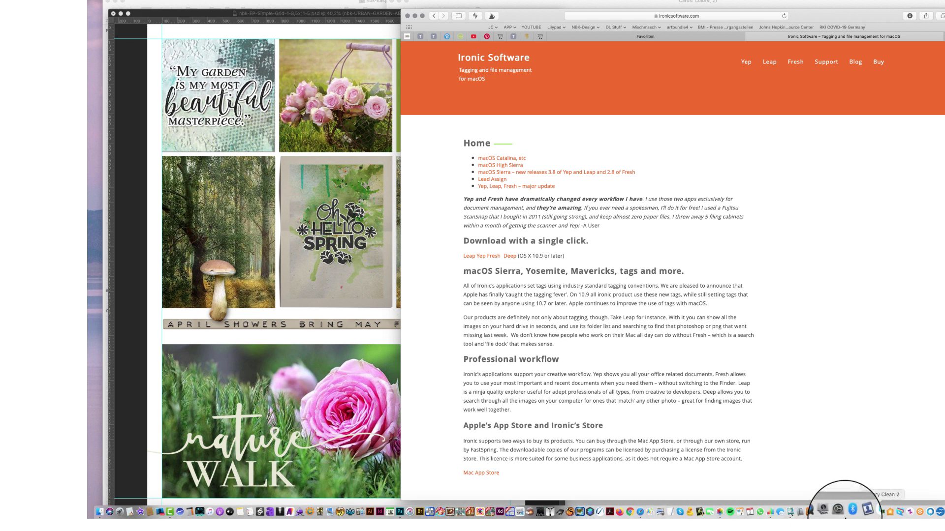
pyautogui.click(930, 512)
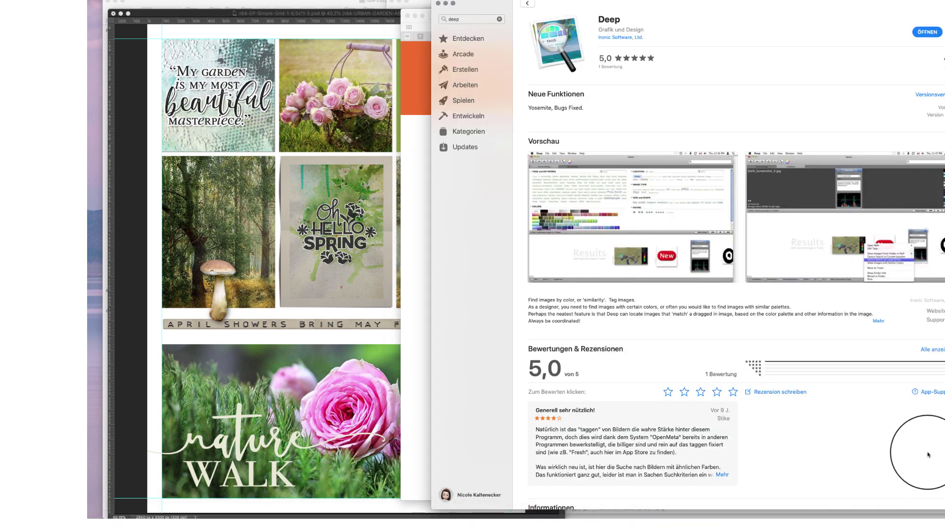
pyautogui.click(935, 395)
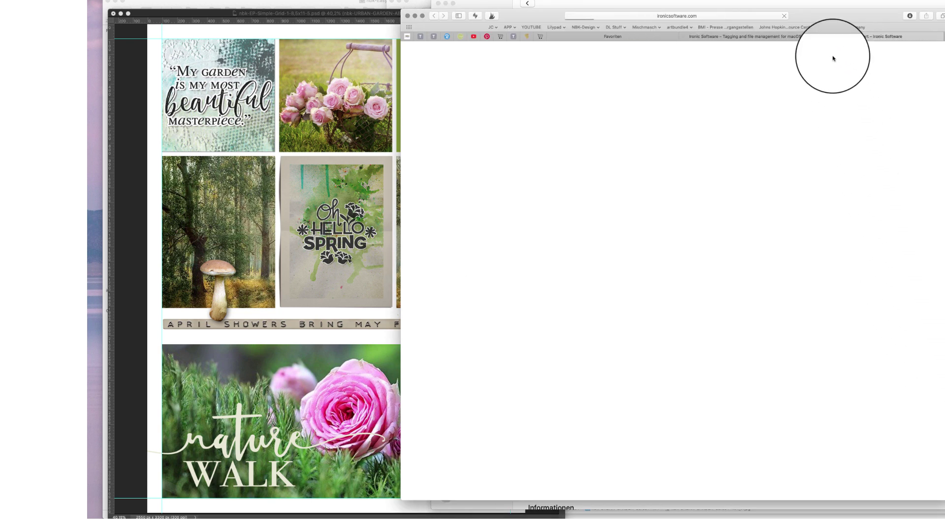
pyautogui.moveTo(821, 17); pyautogui.dragTo(842, 16)
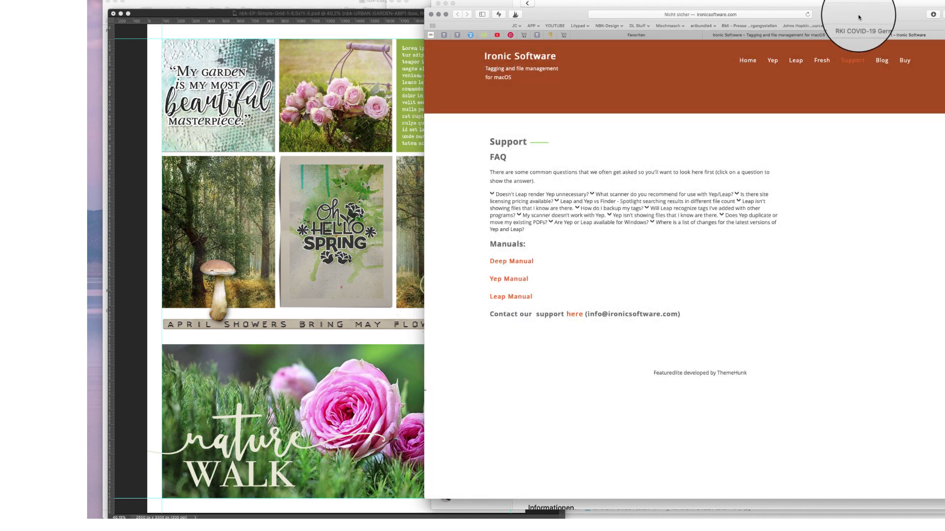
pyautogui.moveTo(872, 17); pyautogui.dragTo(896, 15)
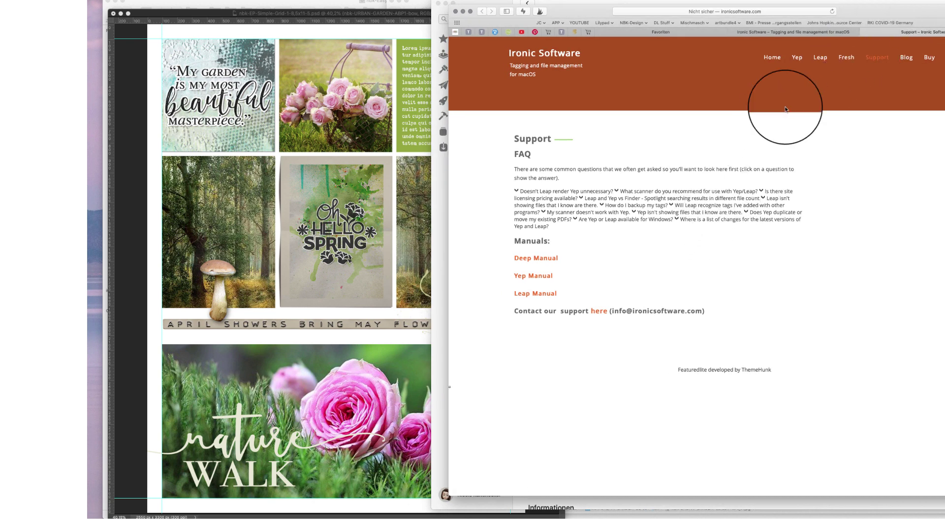
# Step: Open the Buy page of the Ironic Software website
pyautogui.click(927, 61)
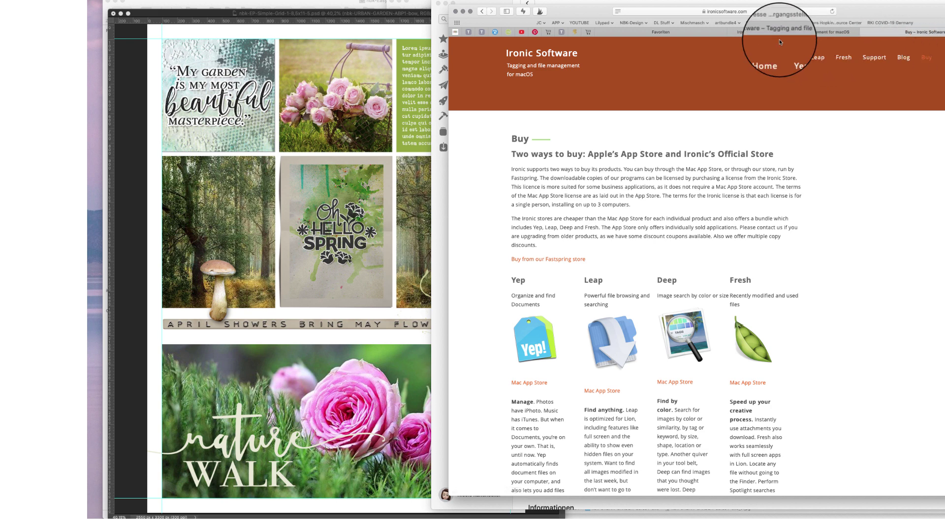
pyautogui.moveTo(589, 13); pyautogui.dragTo(585, 12)
pyautogui.click(315, 2)
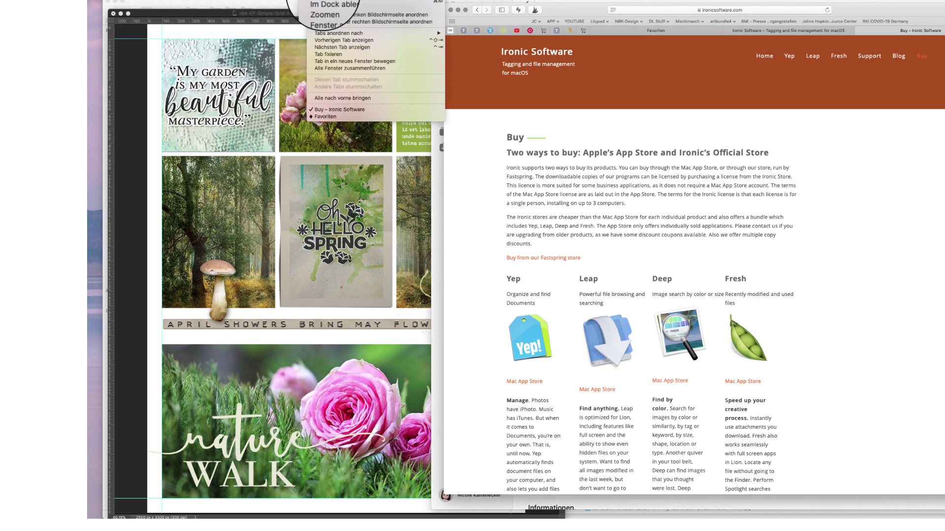
pyautogui.click(376, 116)
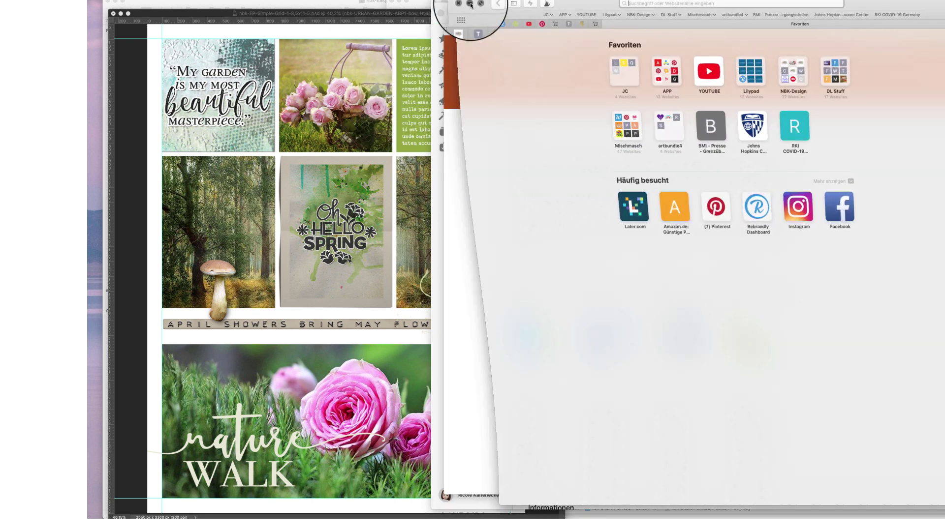
pyautogui.click(748, 154)
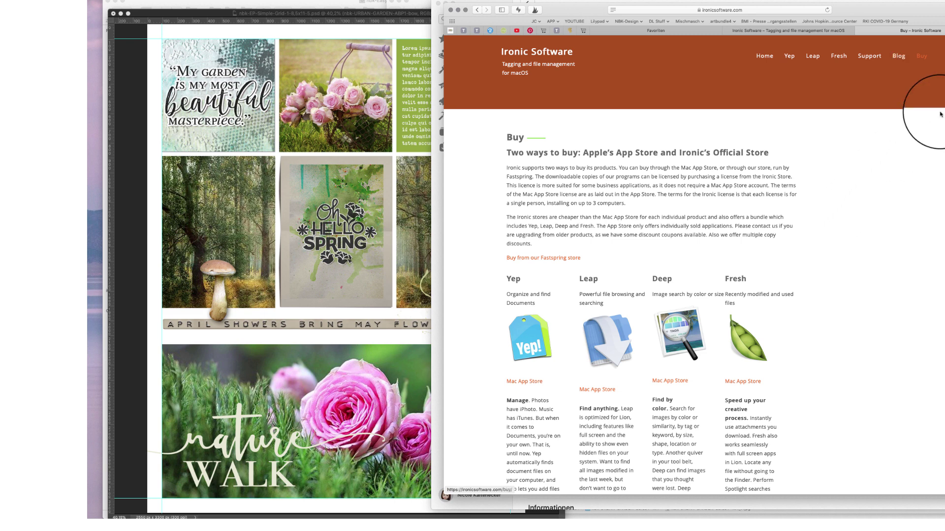
# Step: Show the Fastspring store linked from the Buy page and return to the Ironic Software home page
pyautogui.scroll(-1, 943, 69)
pyautogui.scroll(-3, 928, 165)
pyautogui.scroll(5, 928, 110)
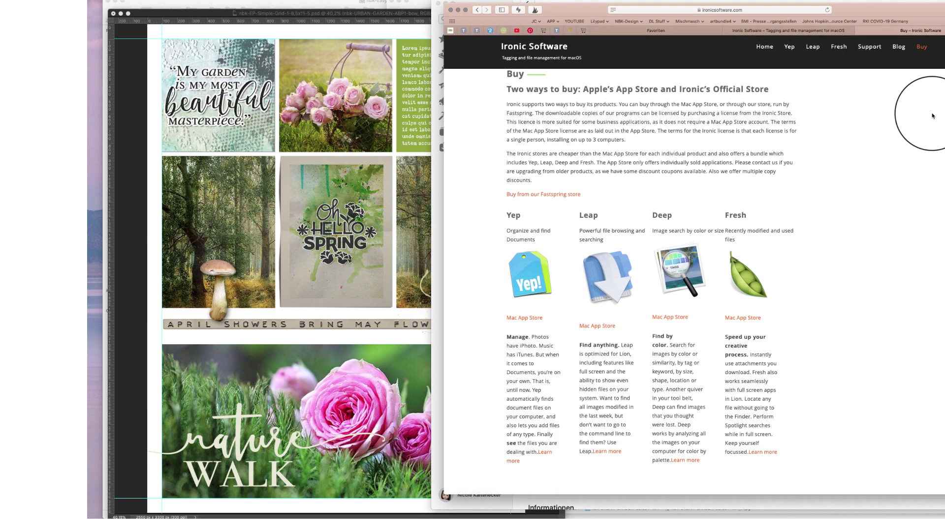
pyautogui.click(524, 258)
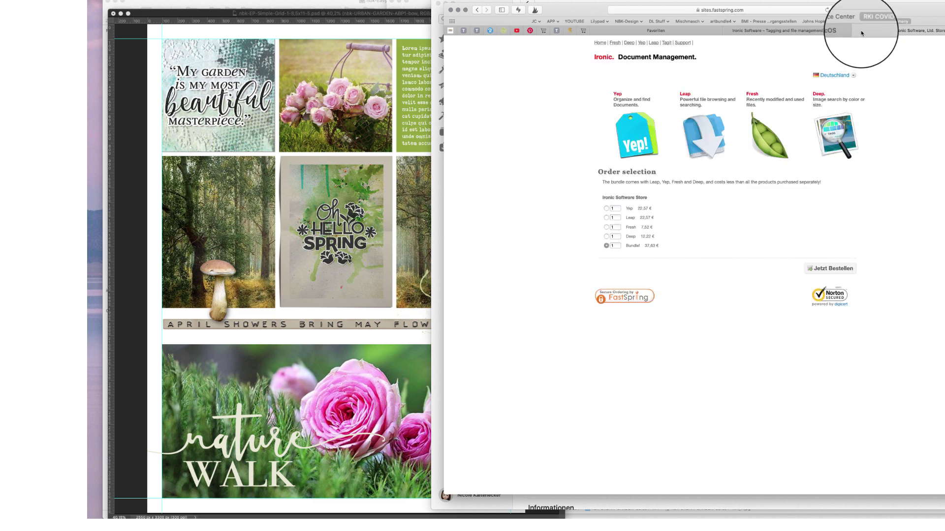
pyautogui.click(229, 0)
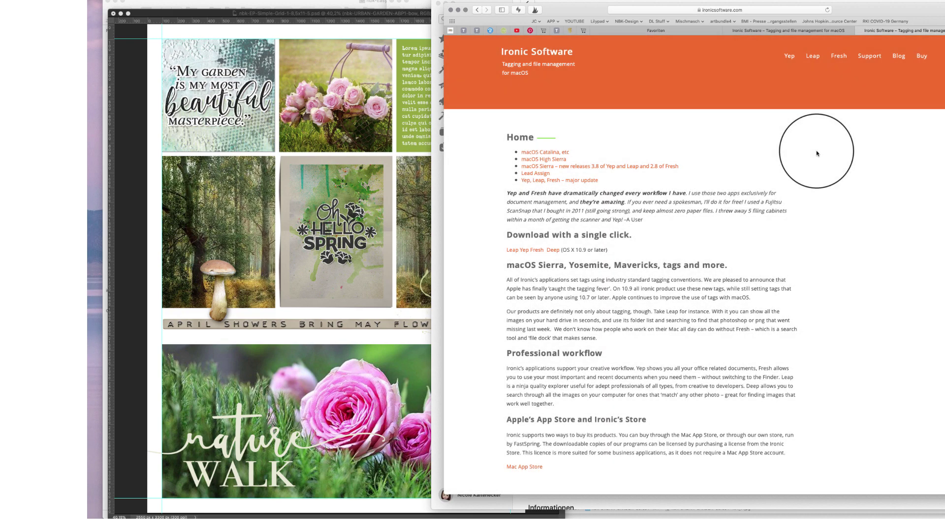
pyautogui.click(762, 11)
pyautogui.click(882, 131)
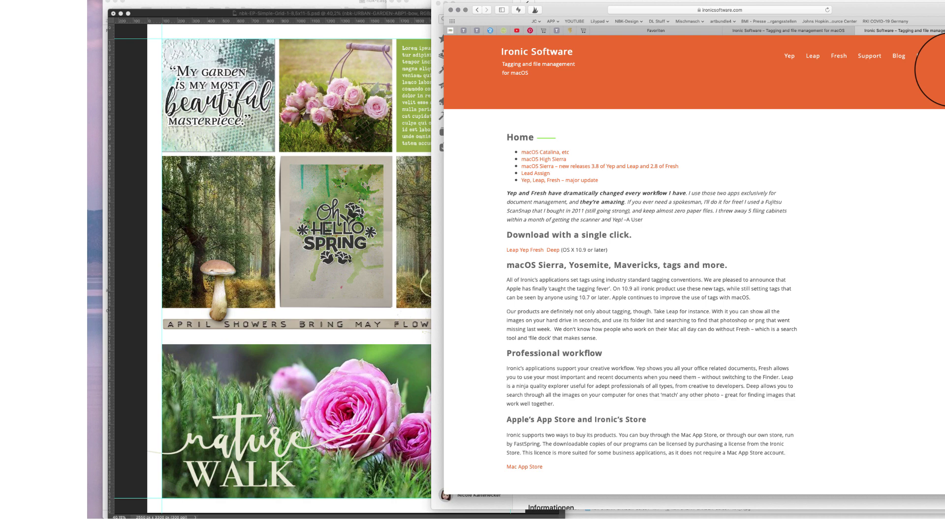
pyautogui.click(778, 1)
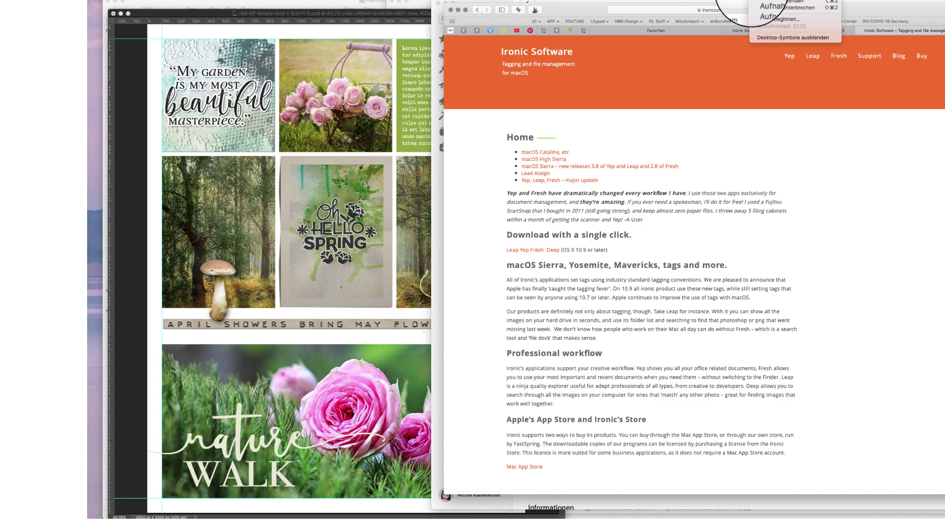